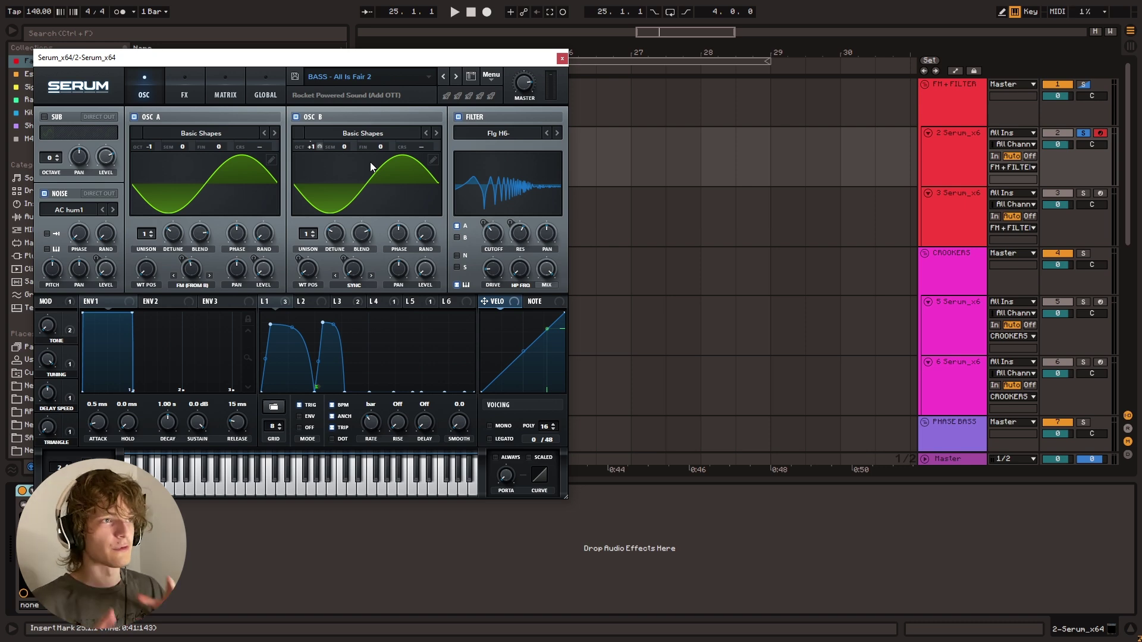
Step: Close the finished All Is Fair 2 bass patch and open the Serum instance on the soloed, armed track 3
{"action": "left_click", "coordinate": [184, 76]}
{"action": "left_click", "coordinate": [142, 81]}
{"action": "left_click", "coordinate": [562, 59]}
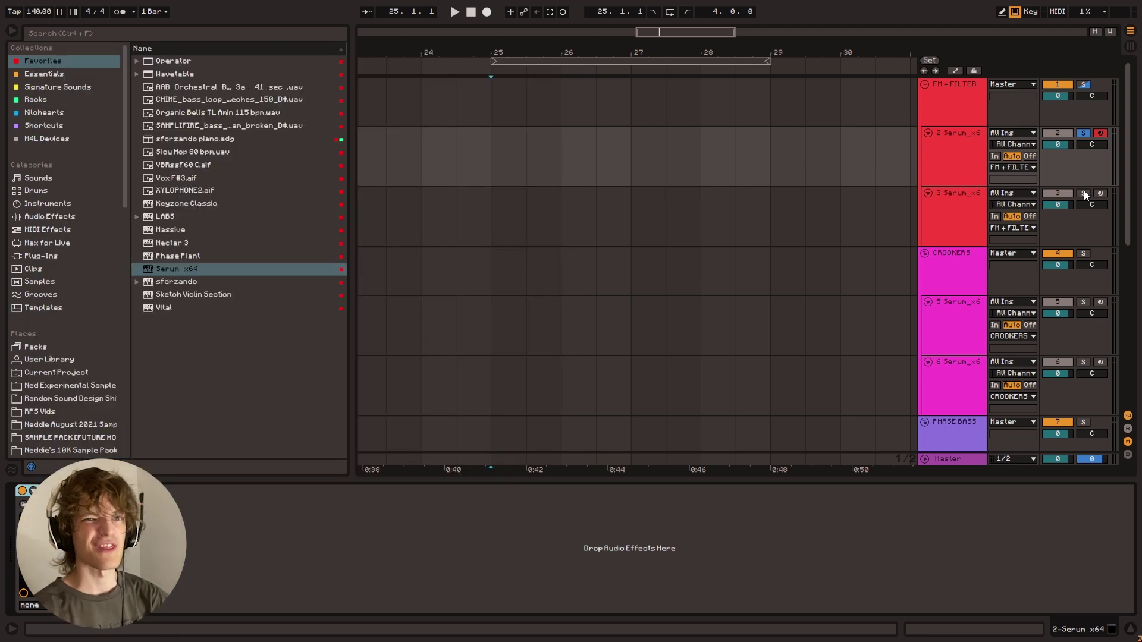
{"action": "left_click", "coordinate": [491, 202]}
{"action": "left_click", "coordinate": [43, 491]}
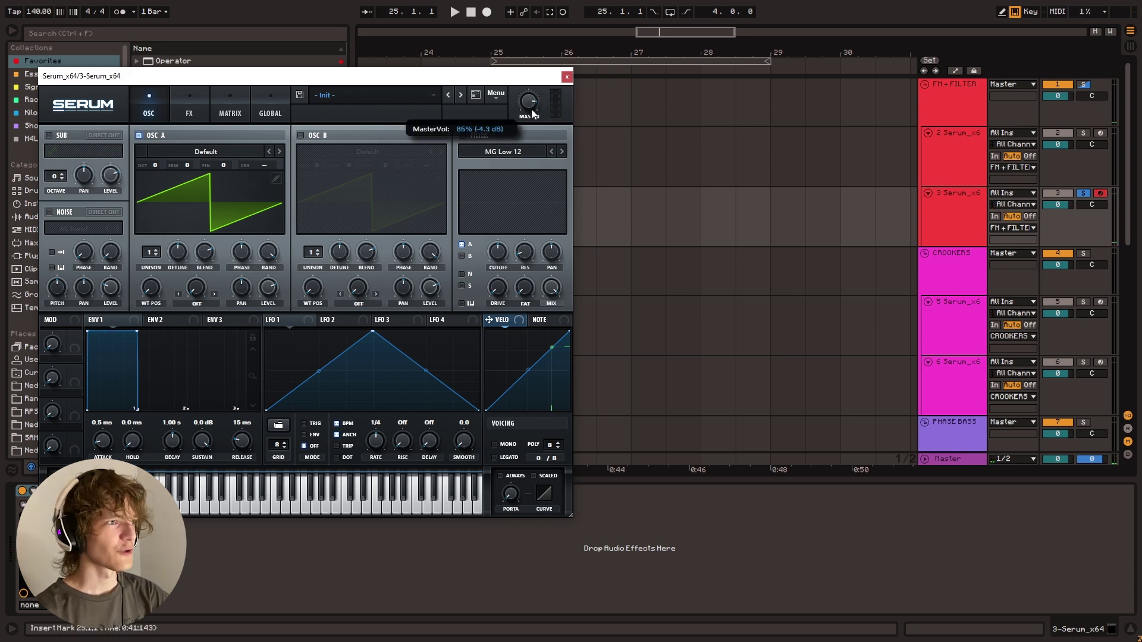
Step: Load the Basic Shapes wavetable on oscillators A and B, with B enabled, and set oscillator A's warp mode to FM (from B)
{"action": "left_click", "coordinate": [212, 150]}
{"action": "mouse_move", "coordinate": [217, 166]}
{"action": "left_click", "coordinate": [256, 220]}
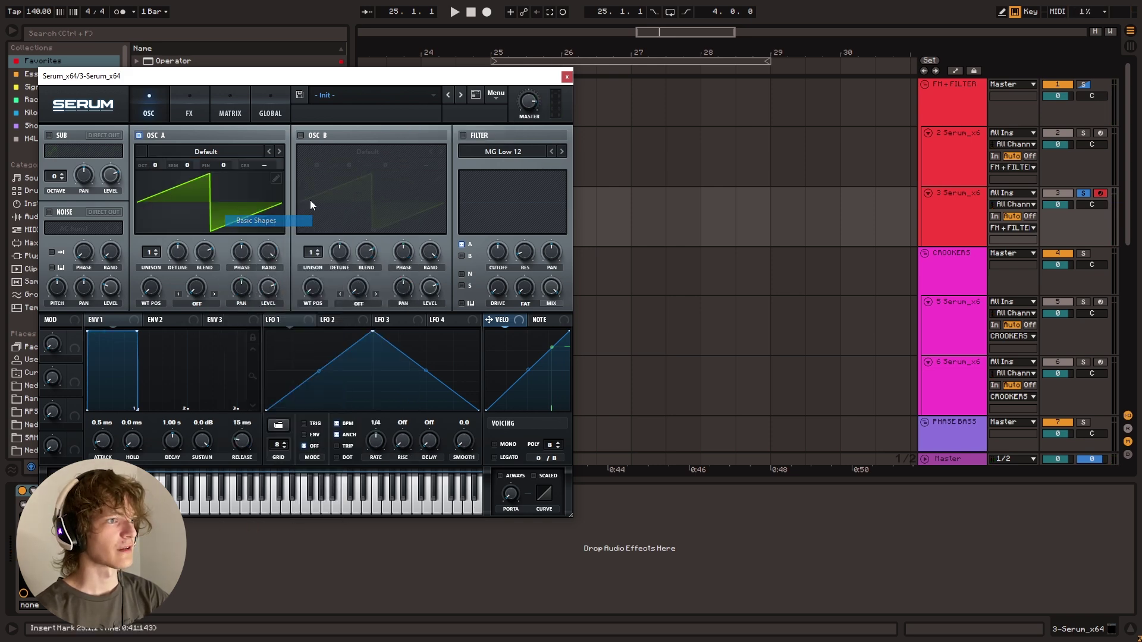
{"action": "left_click", "coordinate": [300, 135]}
{"action": "left_click", "coordinate": [366, 152]}
{"action": "mouse_move", "coordinate": [365, 167]}
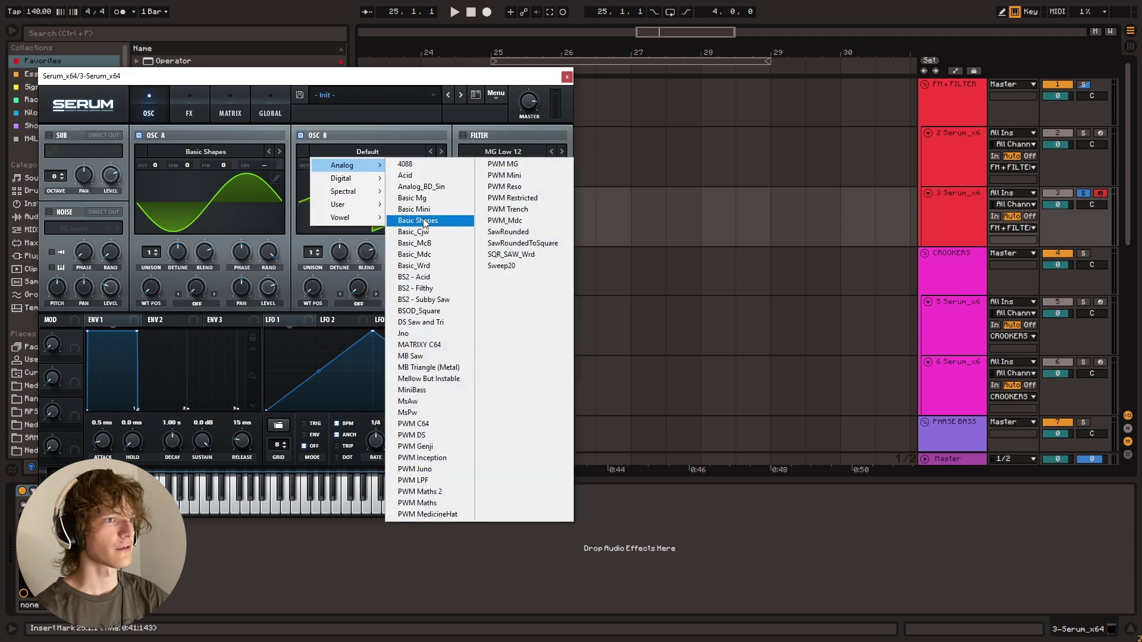
{"action": "left_click", "coordinate": [414, 220]}
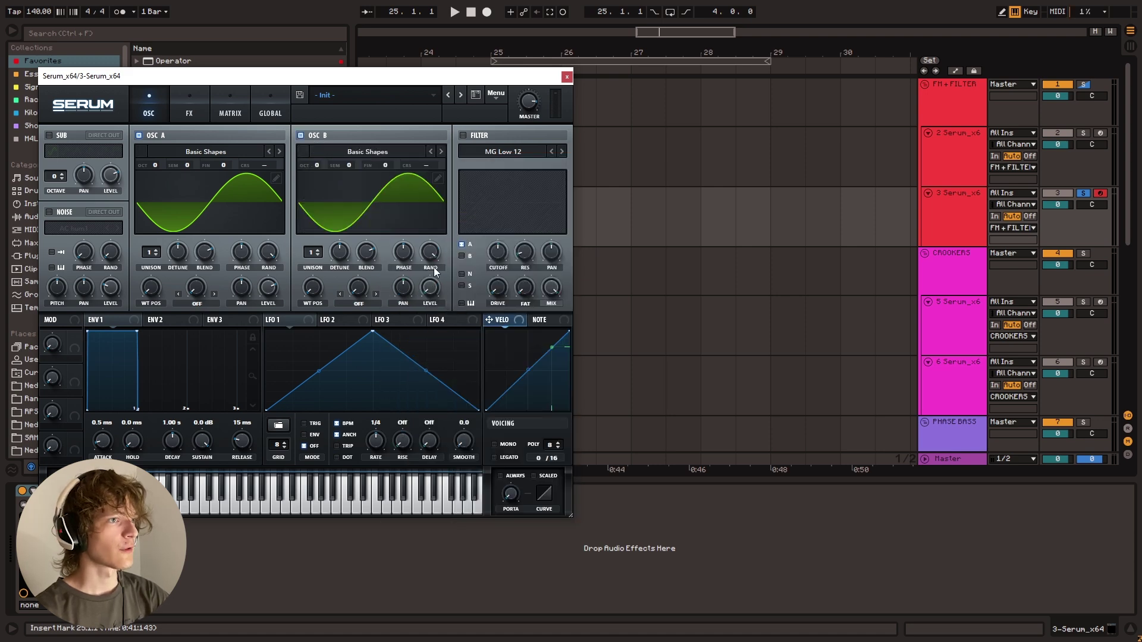
{"action": "left_click", "coordinate": [199, 304]}
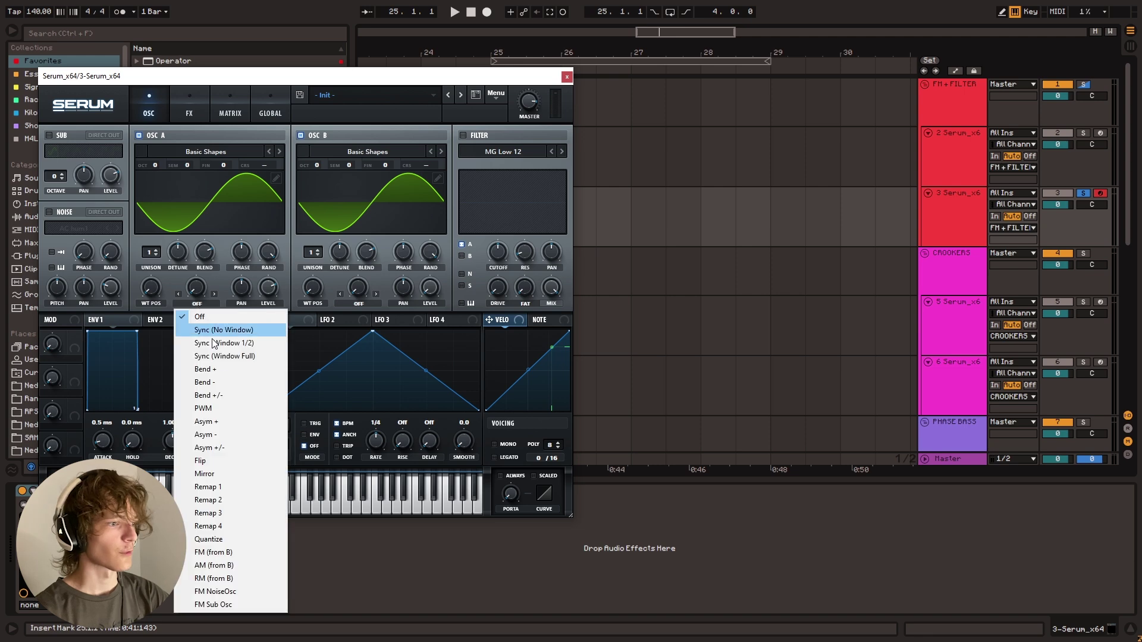
{"action": "left_click", "coordinate": [227, 551]}
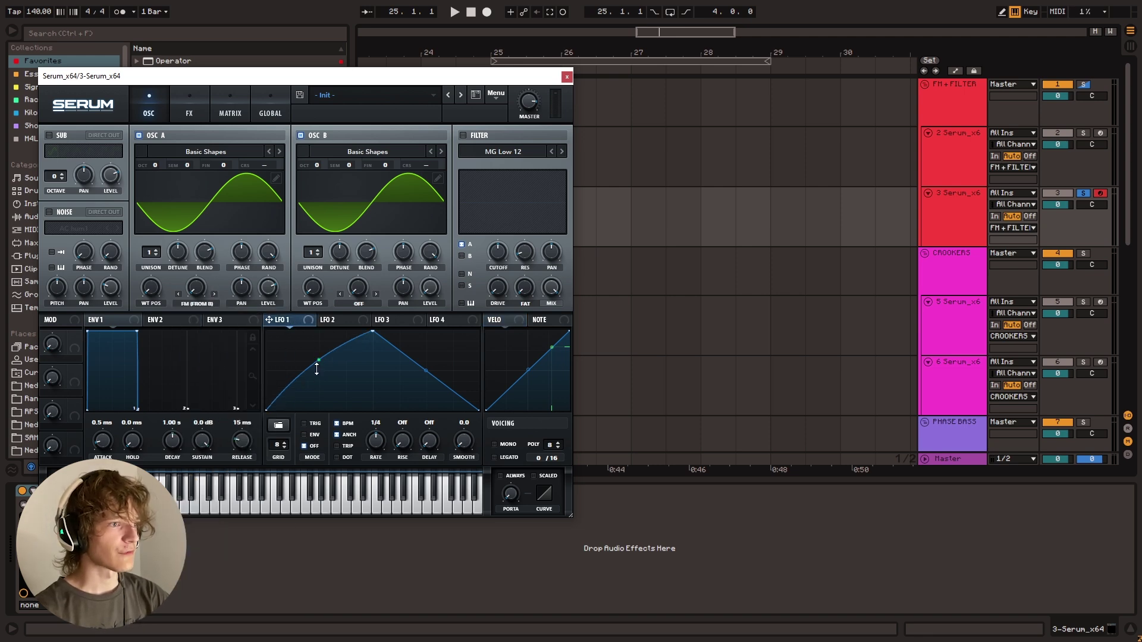
Step: Shape LFO 1 as a fast curved rise that holds at maximum, and set it to ENV mode
{"action": "left_click_drag", "start_coordinate": [316, 373], "coordinate": [318, 356]}
{"action": "double_click", "coordinate": [458, 390]}
{"action": "left_click_drag", "start_coordinate": [458, 390], "coordinate": [479, 331]}
{"action": "left_click", "coordinate": [311, 434]}
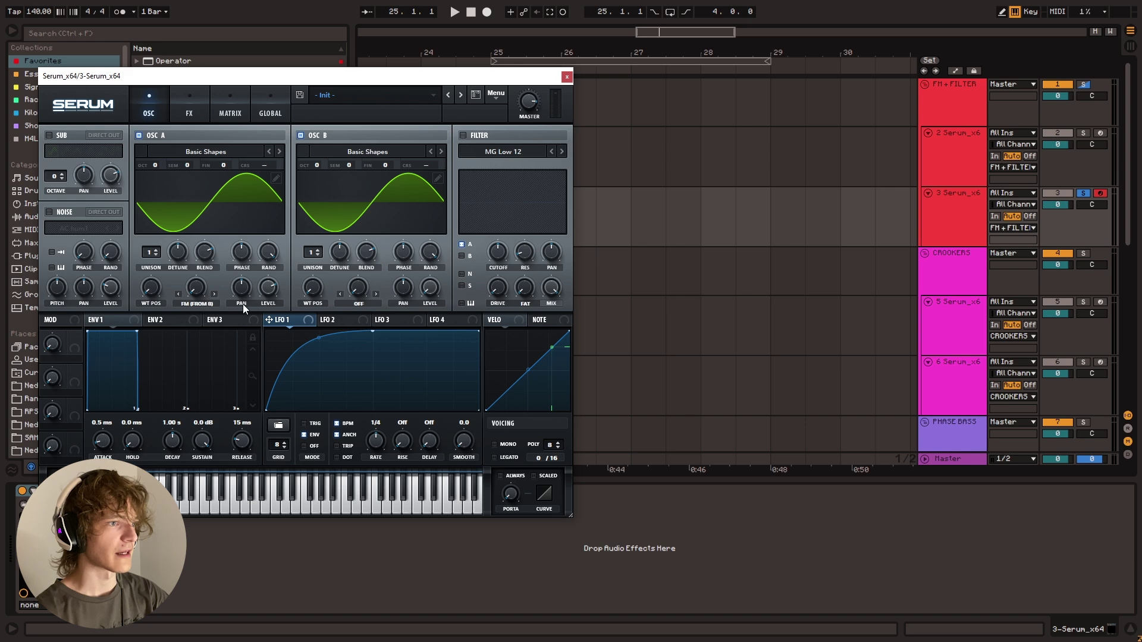
Step: Modulate oscillator A's FM amount with LFO 1 and set oscillator B's octave to +2
{"action": "left_click_drag", "start_coordinate": [289, 320], "coordinate": [196, 288]}
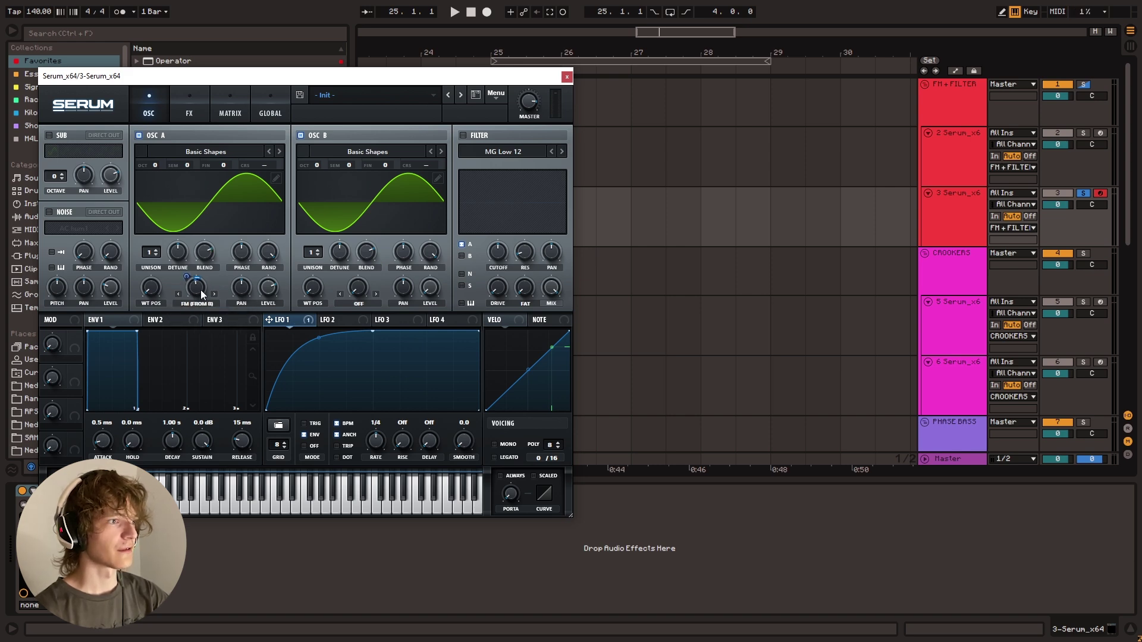
{"action": "left_click_drag", "start_coordinate": [199, 290], "coordinate": [198, 286]}
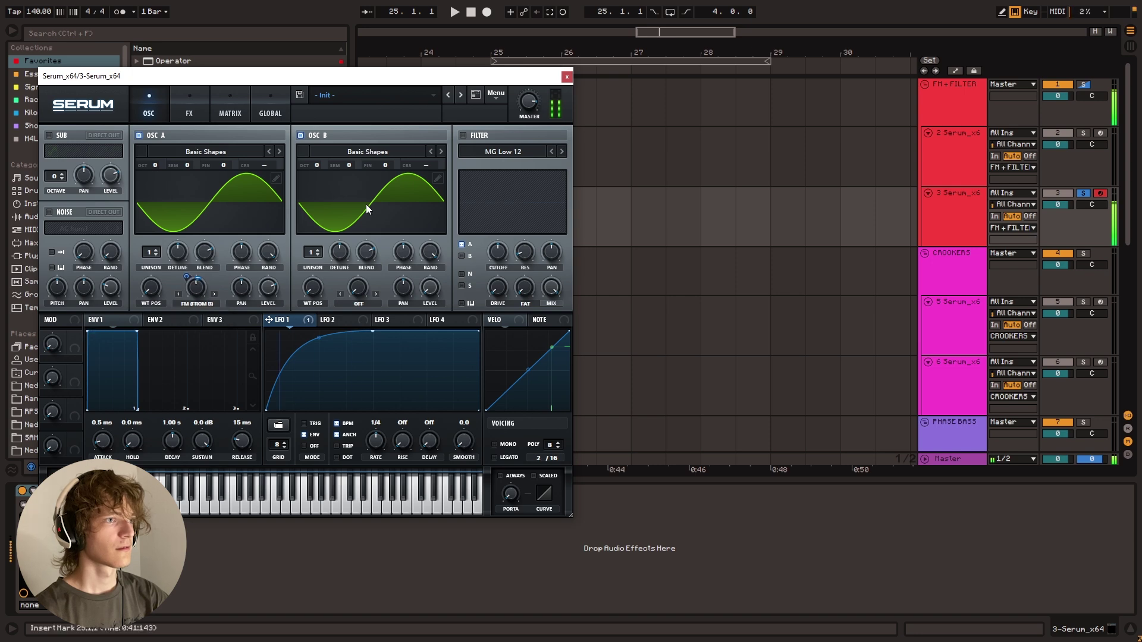
{"action": "left_click_drag", "start_coordinate": [316, 164], "coordinate": [327, 145]}
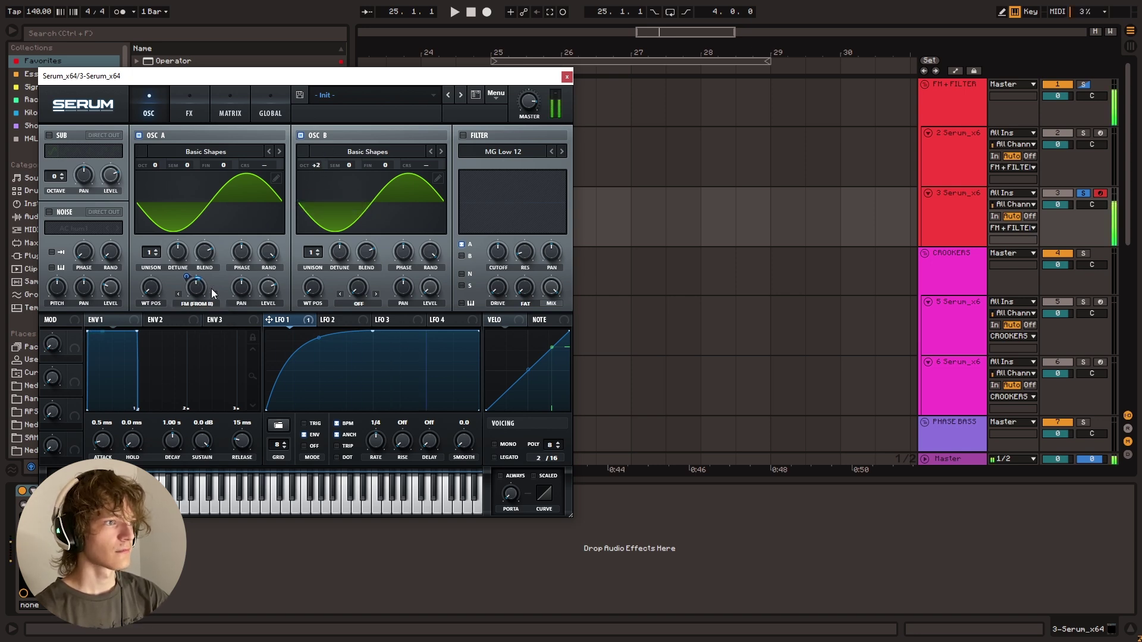
Step: Shape LFO 2 as a short rise with a rounded fall, assign it to oscillator A's level, and run it in ENV mode
{"action": "left_click", "coordinate": [334, 321]}
{"action": "left_click_drag", "start_coordinate": [373, 332], "coordinate": [300, 331]}
{"action": "double_click", "coordinate": [429, 389]}
{"action": "left_click_drag", "start_coordinate": [429, 389], "coordinate": [421, 411]}
{"action": "left_click_drag", "start_coordinate": [358, 371], "coordinate": [357, 335]}
{"action": "left_click_drag", "start_coordinate": [300, 331], "coordinate": [291, 331]}
{"action": "left_click_drag", "start_coordinate": [425, 409], "coordinate": [401, 410]}
{"action": "left_click_drag", "start_coordinate": [324, 319], "coordinate": [268, 288]}
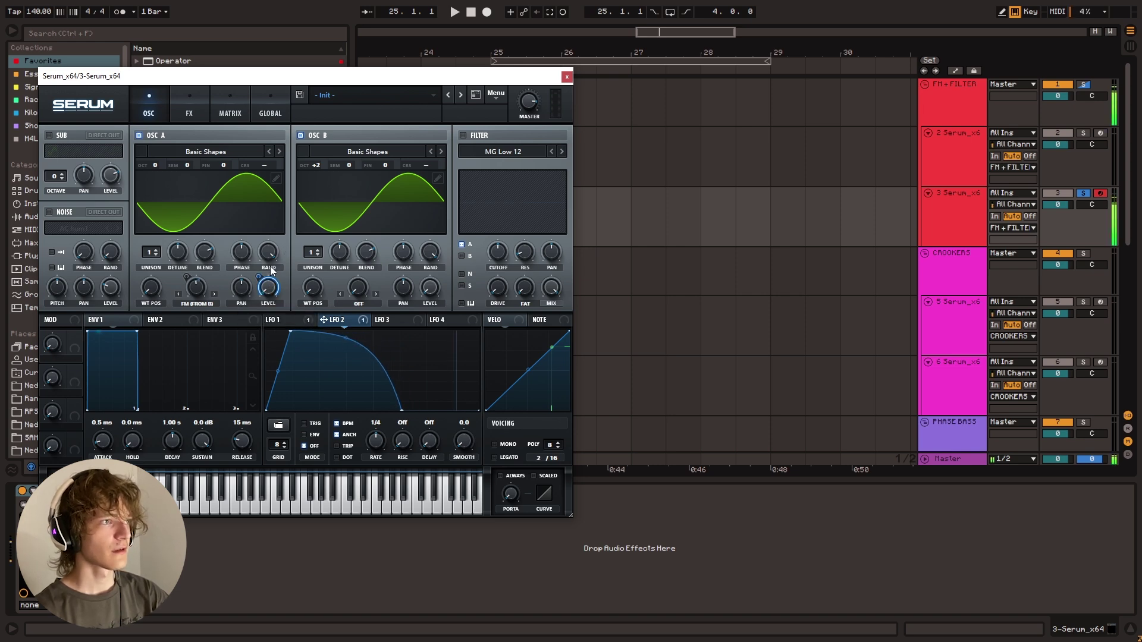
{"action": "left_click", "coordinate": [305, 435]}
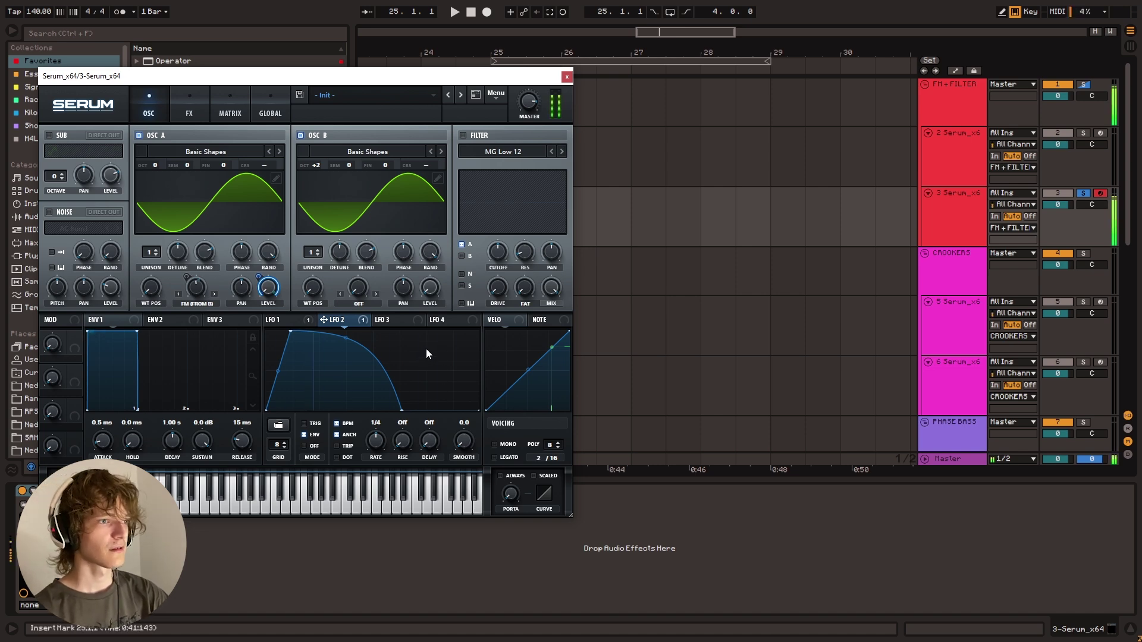
Step: Enable the filter and set its type to the Flg H6- flanger
{"action": "left_click", "coordinate": [464, 135]}
{"action": "left_click", "coordinate": [502, 151]}
{"action": "mouse_move", "coordinate": [504, 193]}
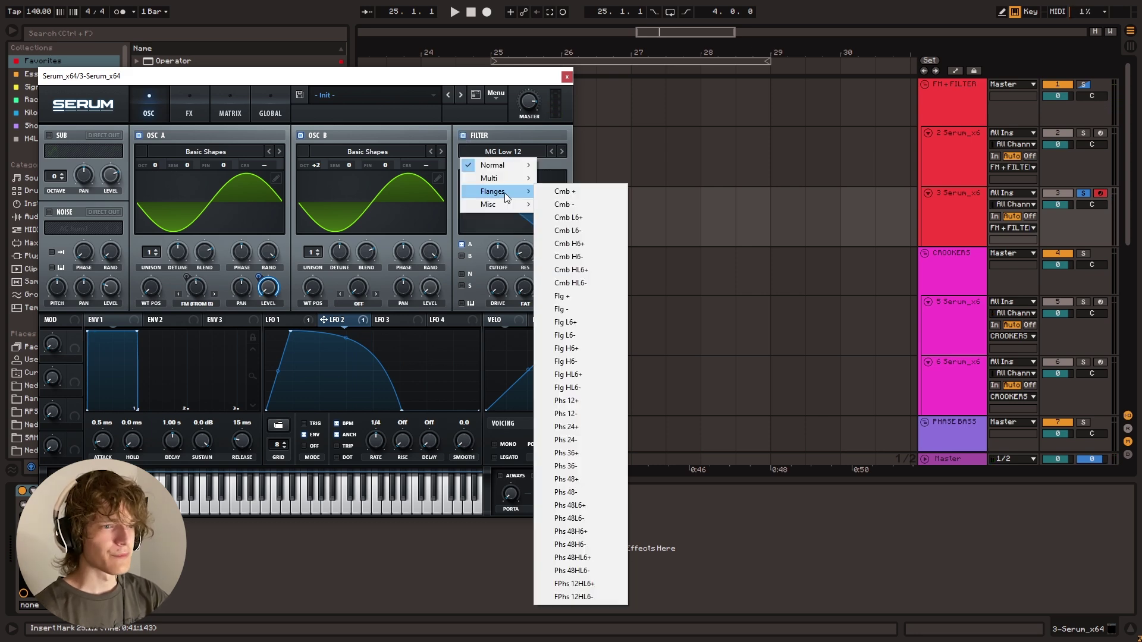
{"action": "left_click", "coordinate": [586, 361]}
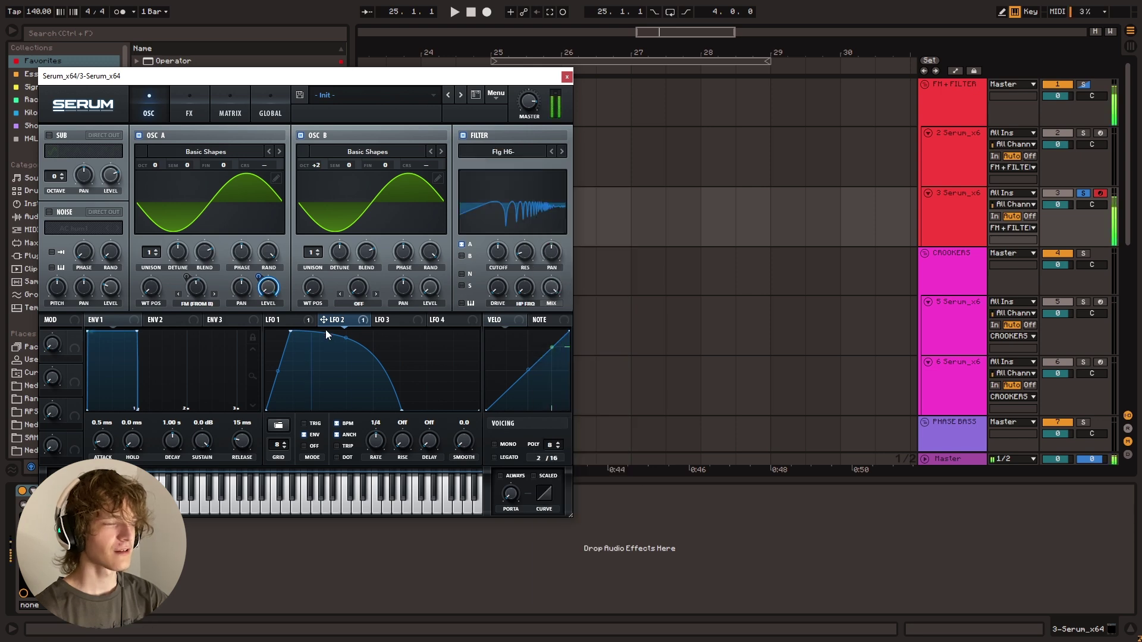
Step: Modulate the filter cutoff with LFO 1, and tune the filter with cutoff at about 140 Hz, higher resonance and a raised HP frequency
{"action": "left_click", "coordinate": [295, 318]}
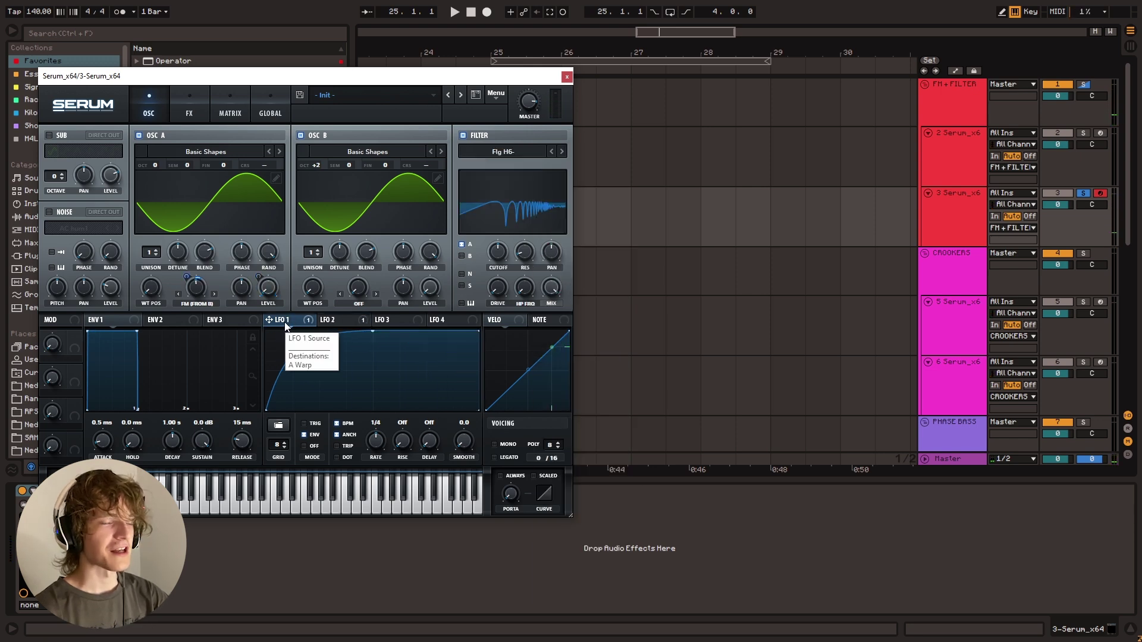
{"action": "left_click_drag", "start_coordinate": [494, 240], "coordinate": [501, 263]}
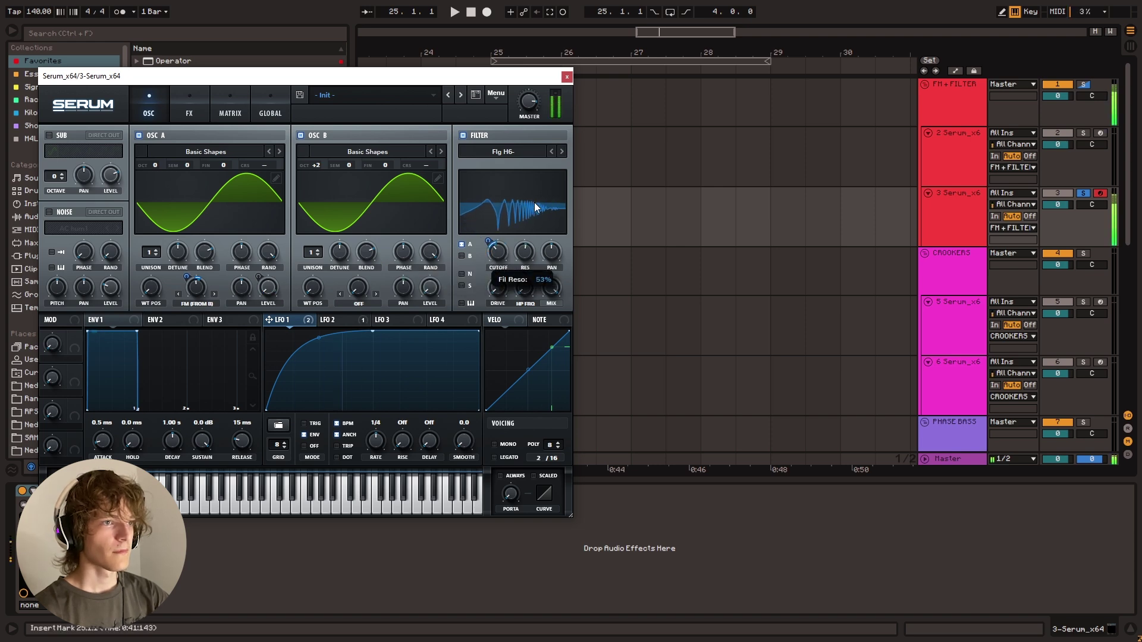
{"action": "mouse_move", "coordinate": [508, 250]}
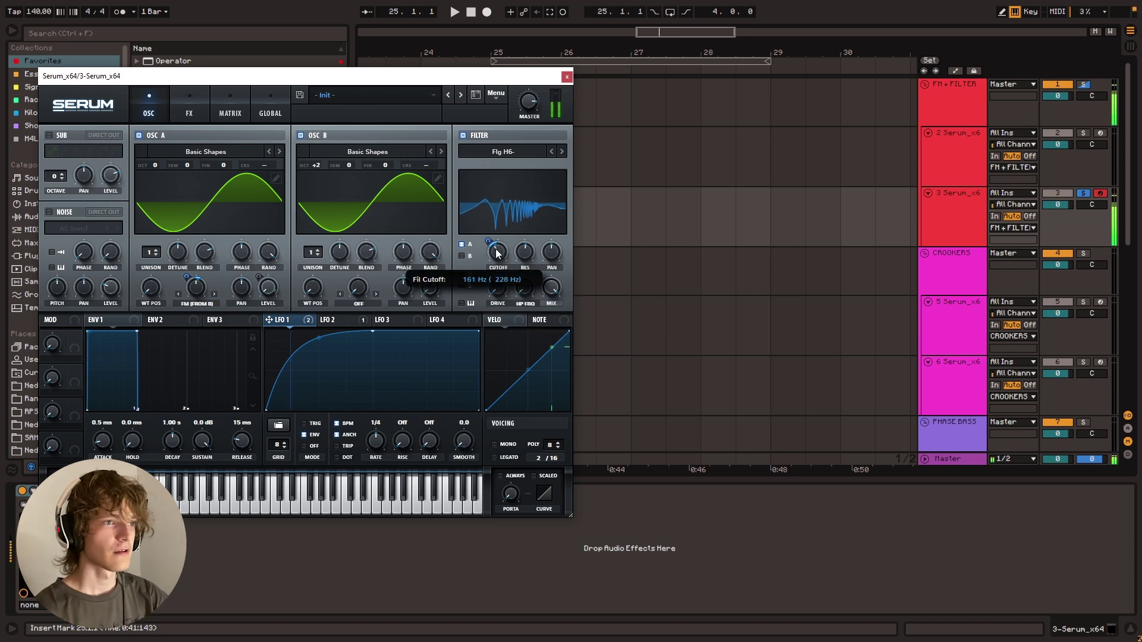
{"action": "mouse_move", "coordinate": [522, 287]}
{"action": "left_mouse_down"}
{"action": "mouse_move", "coordinate": [536, 233]}
{"action": "mouse_move", "coordinate": [521, 269]}
{"action": "left_mouse_up"}
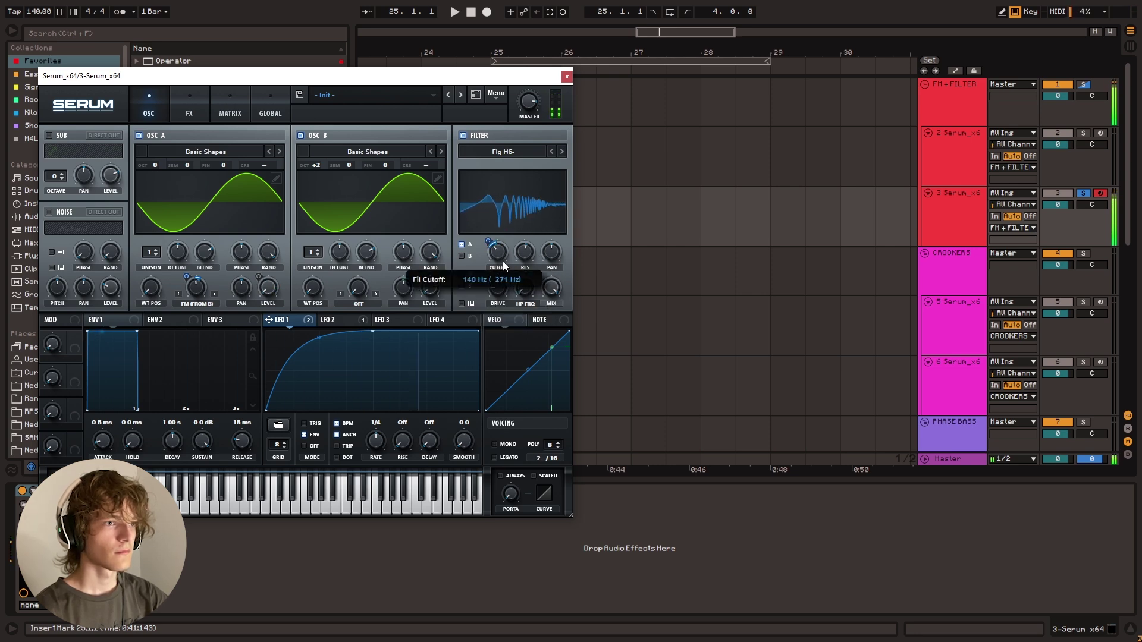
{"action": "mouse_move", "coordinate": [523, 260]}
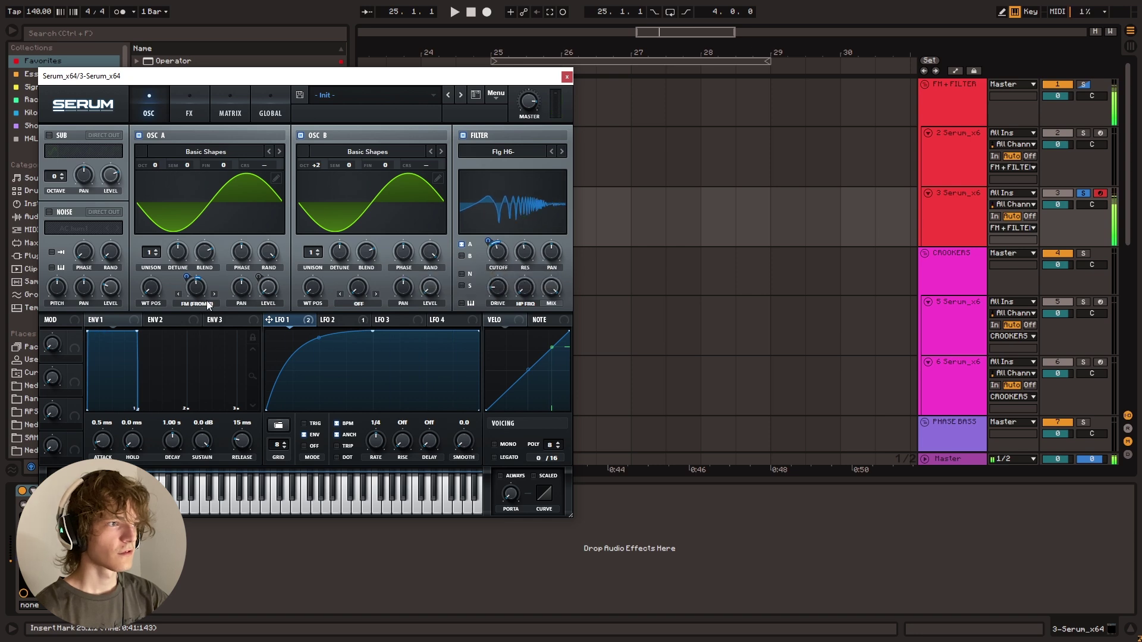
{"action": "mouse_move", "coordinate": [199, 284]}
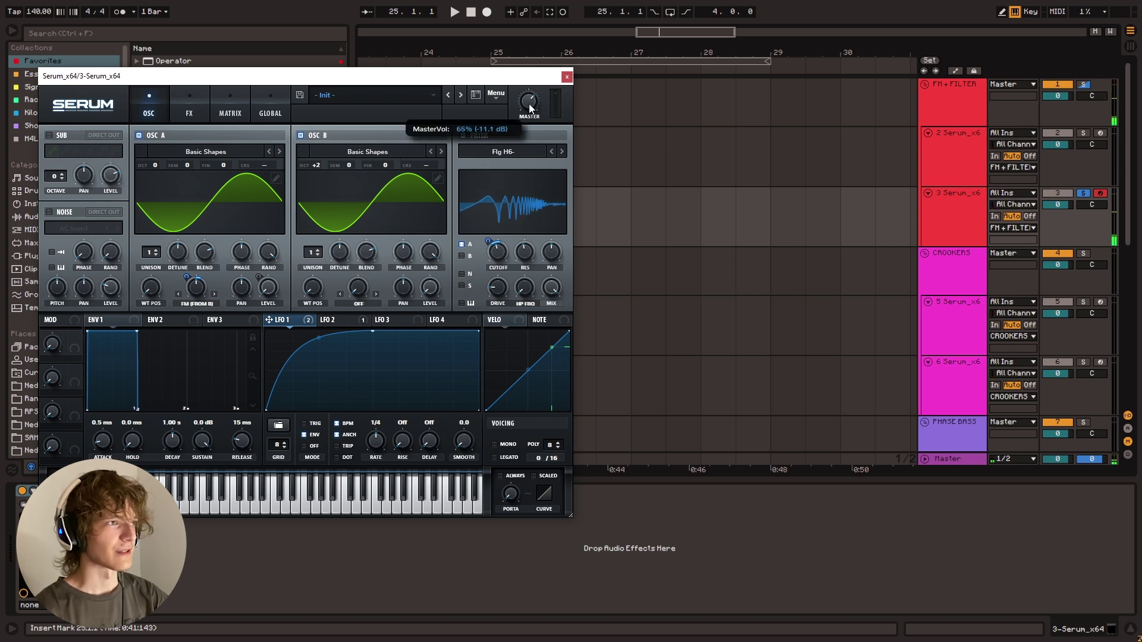
Step: Enable a multiband compressor first in the effects chain with its high band at about 176%, and set the master volume to 50%
{"action": "left_click", "coordinate": [190, 106]}
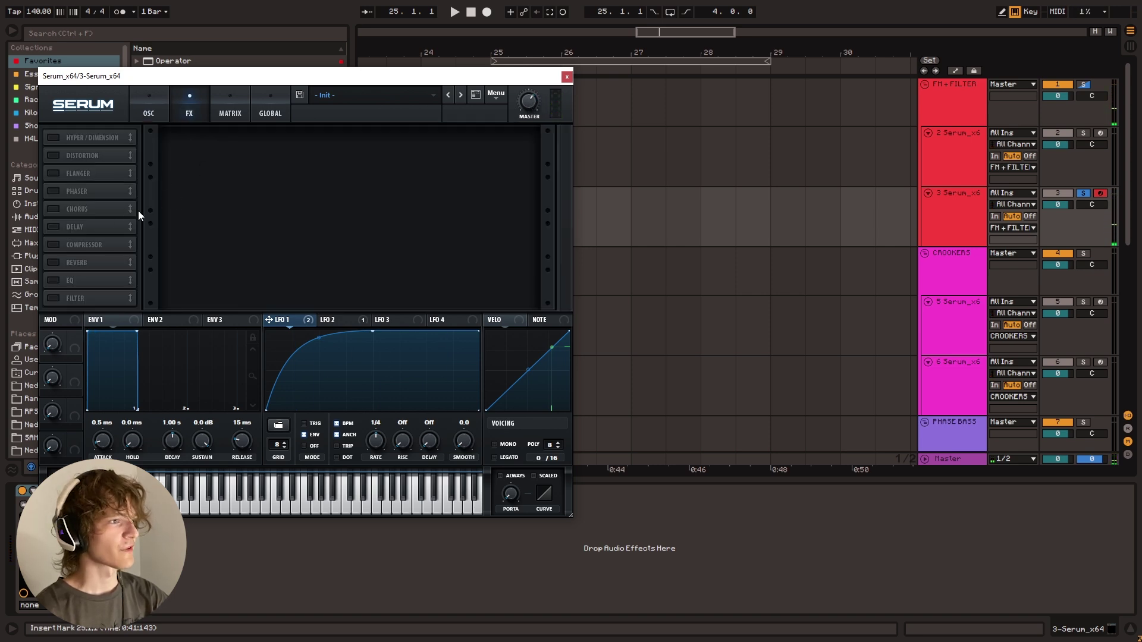
{"action": "left_click", "coordinate": [52, 244]}
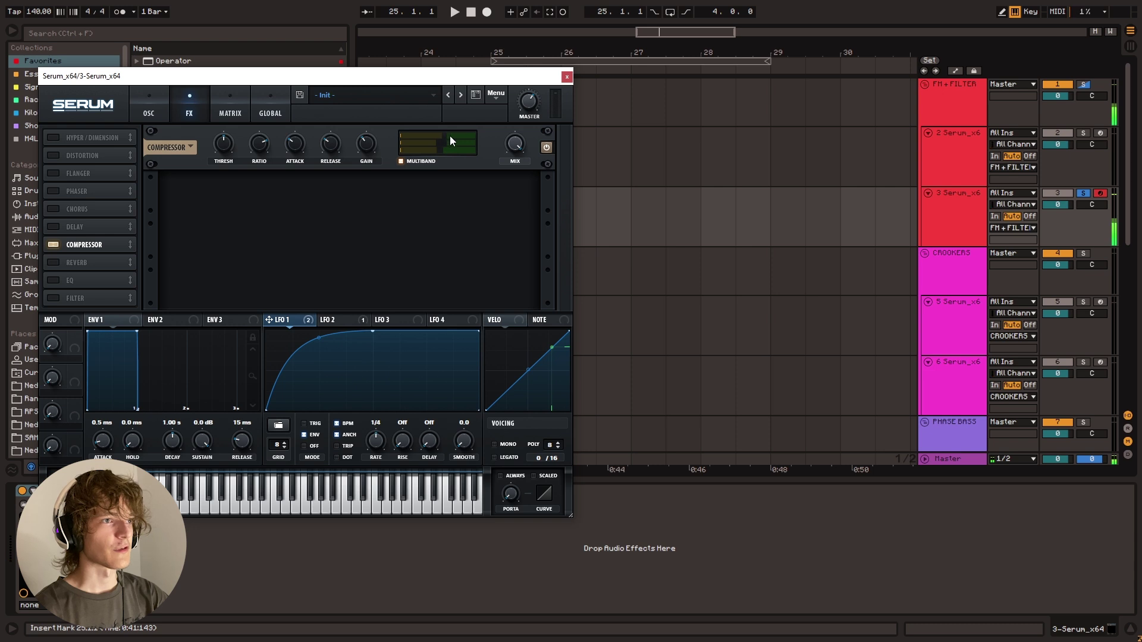
{"action": "left_click_drag", "start_coordinate": [448, 135], "coordinate": [470, 134]}
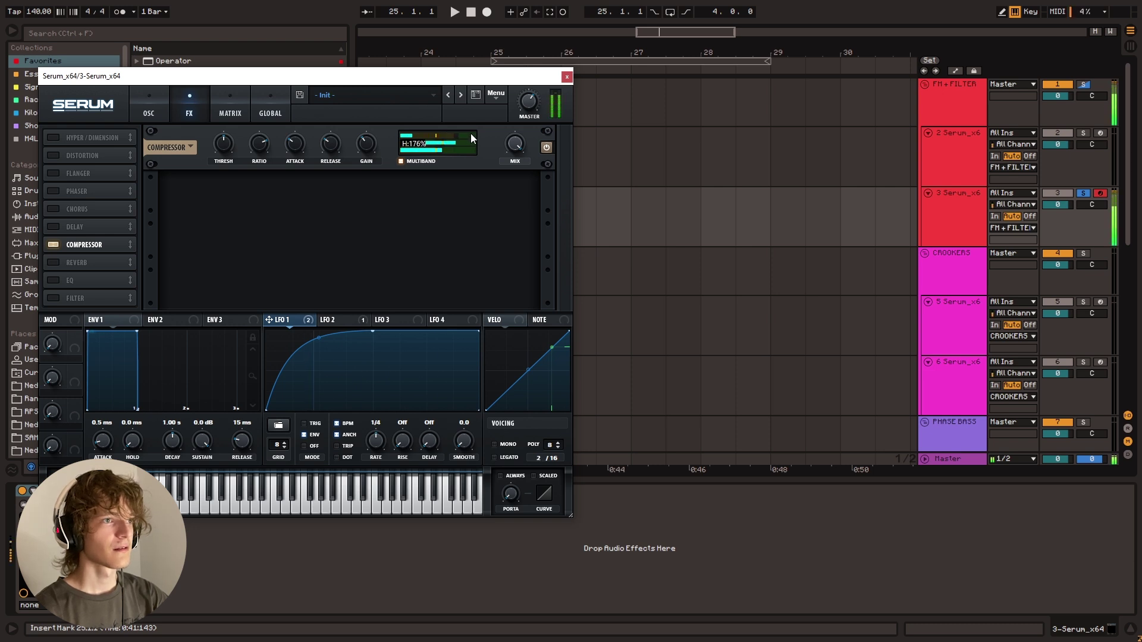
{"action": "left_click_drag", "start_coordinate": [86, 245], "coordinate": [141, 131]}
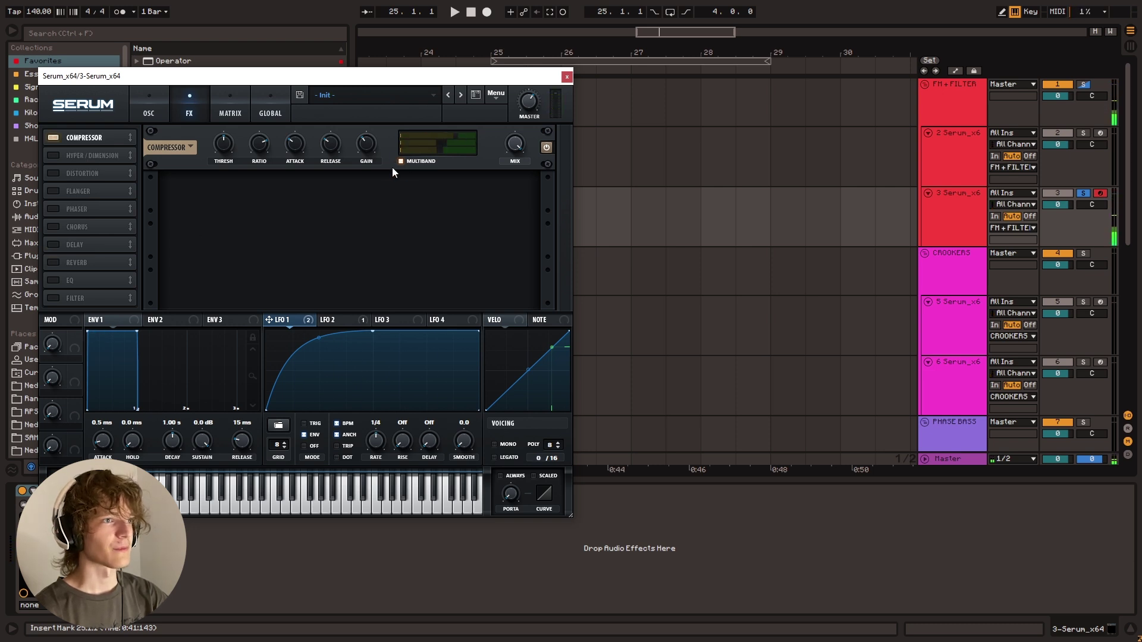
{"action": "mouse_move", "coordinate": [528, 120]}
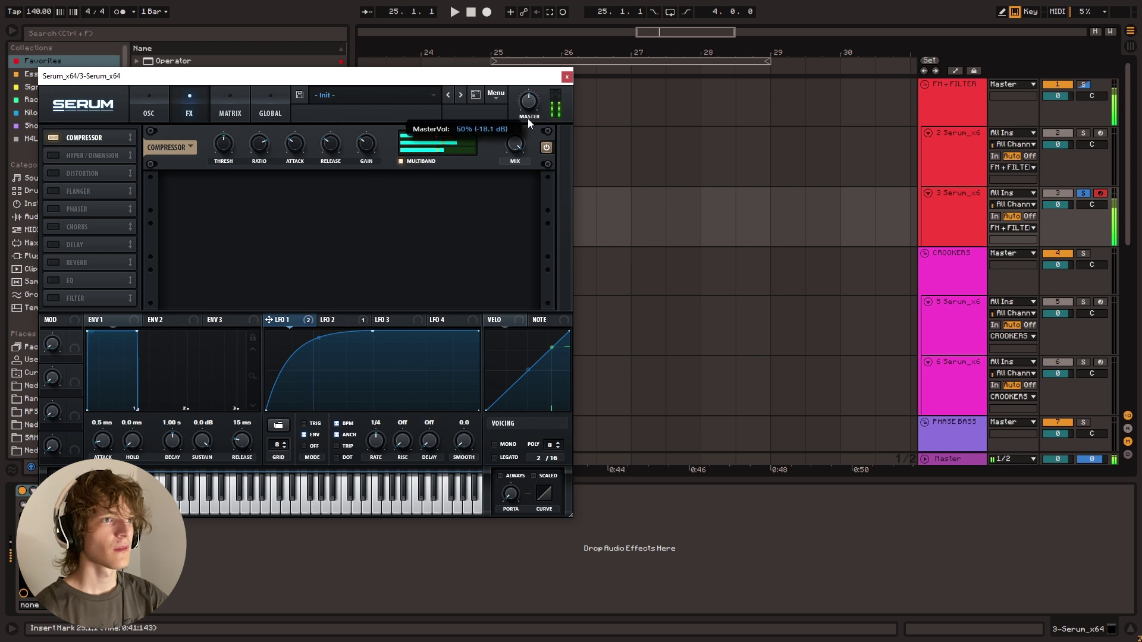
Step: Enable Tube distortion directly after the compressor, with the drive at about 91%
{"action": "left_click", "coordinate": [55, 176]}
{"action": "left_click_drag", "start_coordinate": [437, 189], "coordinate": [459, 83]}
{"action": "left_click_drag", "start_coordinate": [433, 190], "coordinate": [431, 198]}
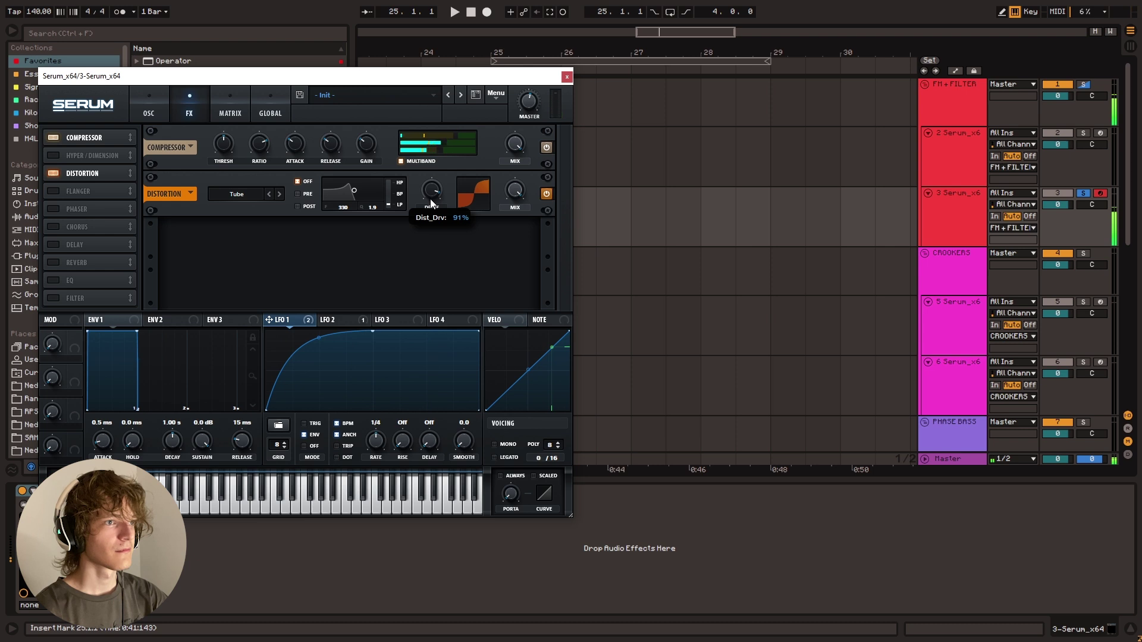
{"action": "left_click_drag", "start_coordinate": [93, 173], "coordinate": [104, 149]}
{"action": "scroll", "coordinate": [525, 103], "scroll_direction": "up", "scroll_amount": 3}
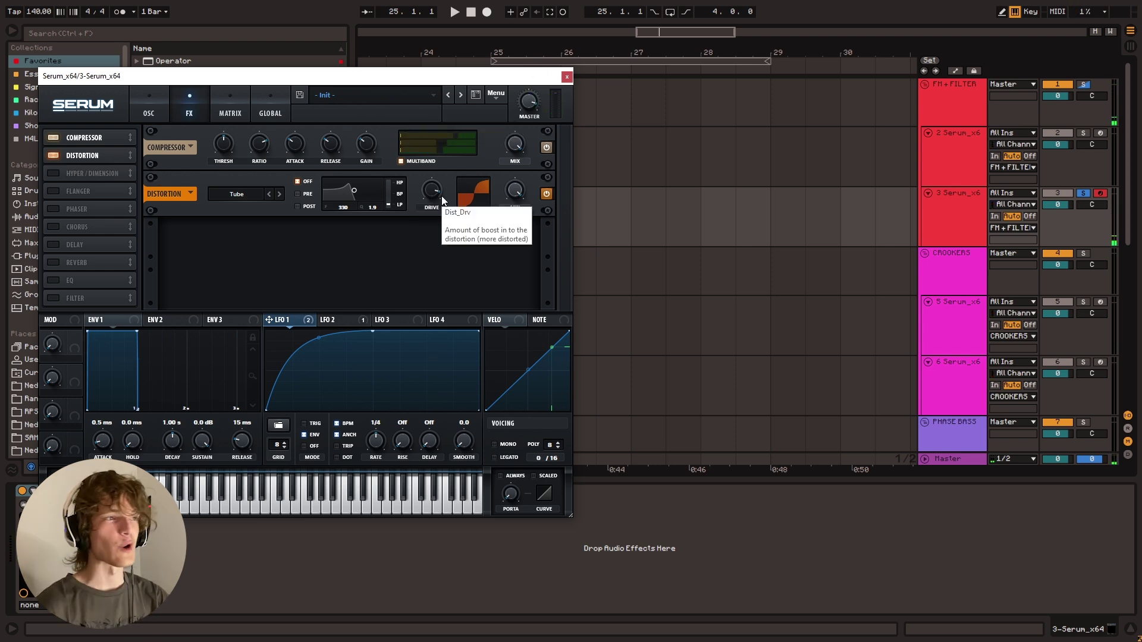
Step: Enable Hyper/Dimension and a delay directly after it, with BPM sync off, linked times of 5.77 and feedback at about 94%
{"action": "left_click", "coordinate": [54, 173]}
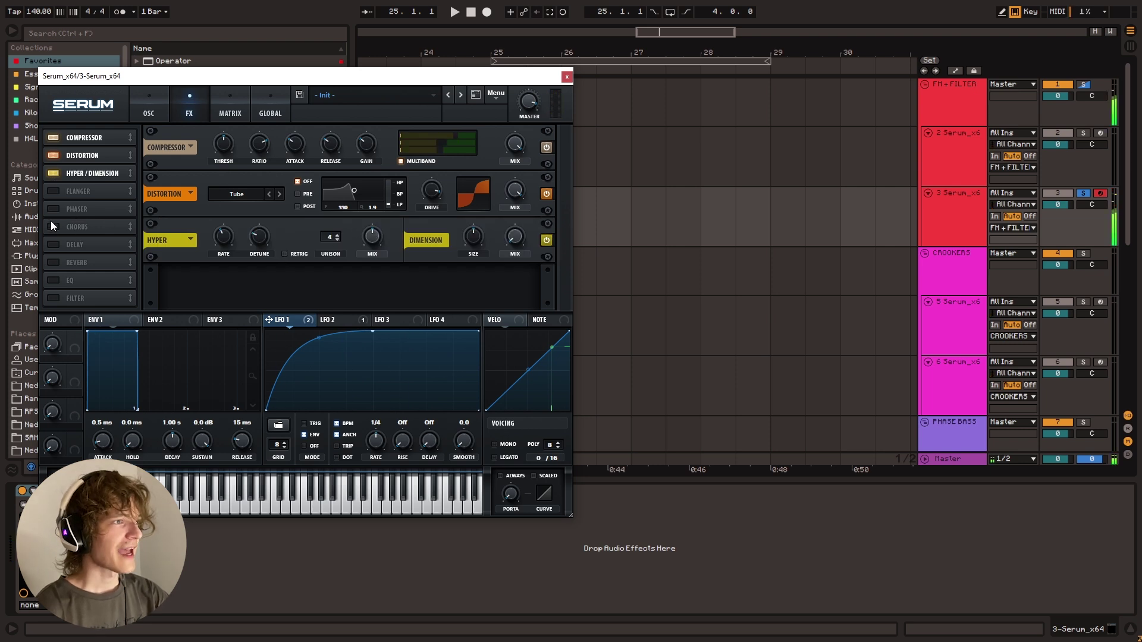
{"action": "left_click", "coordinate": [54, 244]}
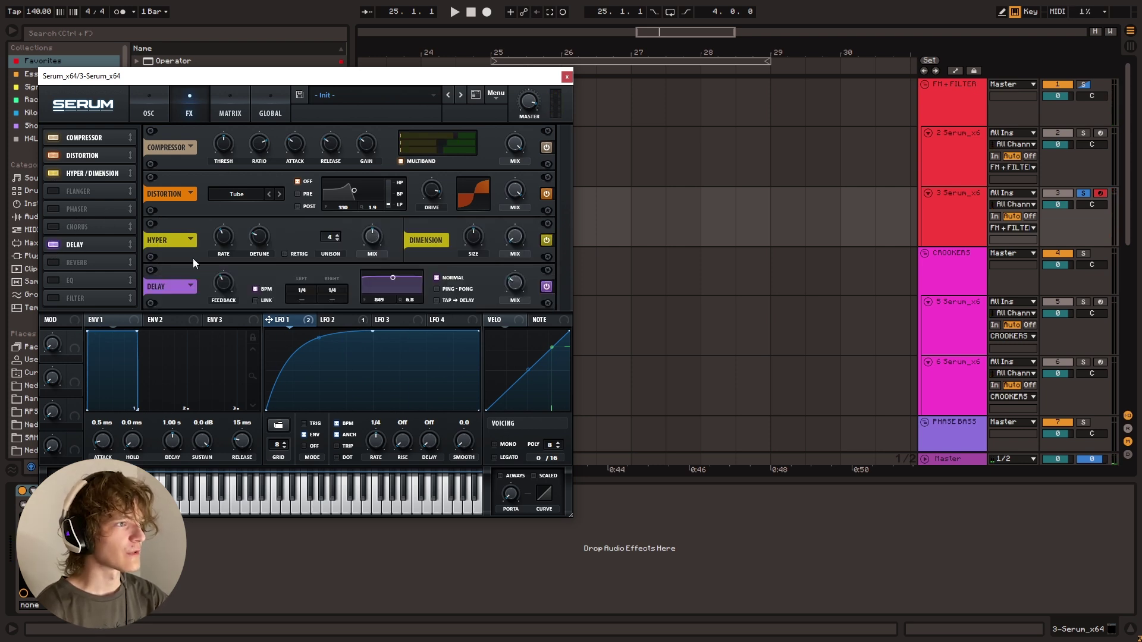
{"action": "left_click", "coordinate": [255, 289]}
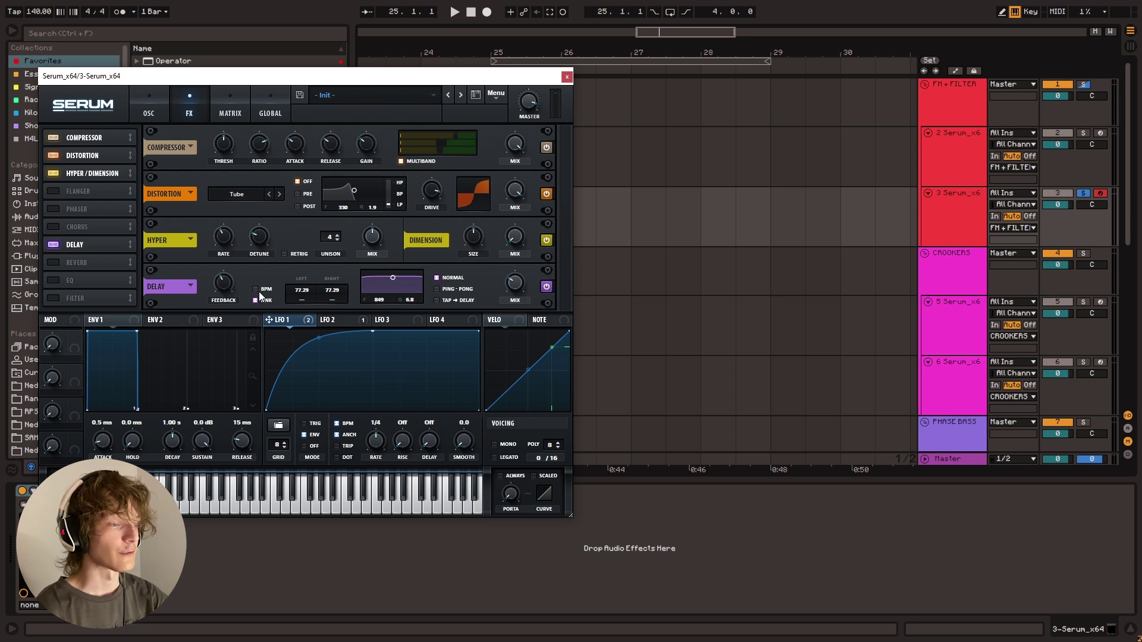
{"action": "left_click_drag", "start_coordinate": [301, 305], "coordinate": [297, 331]}
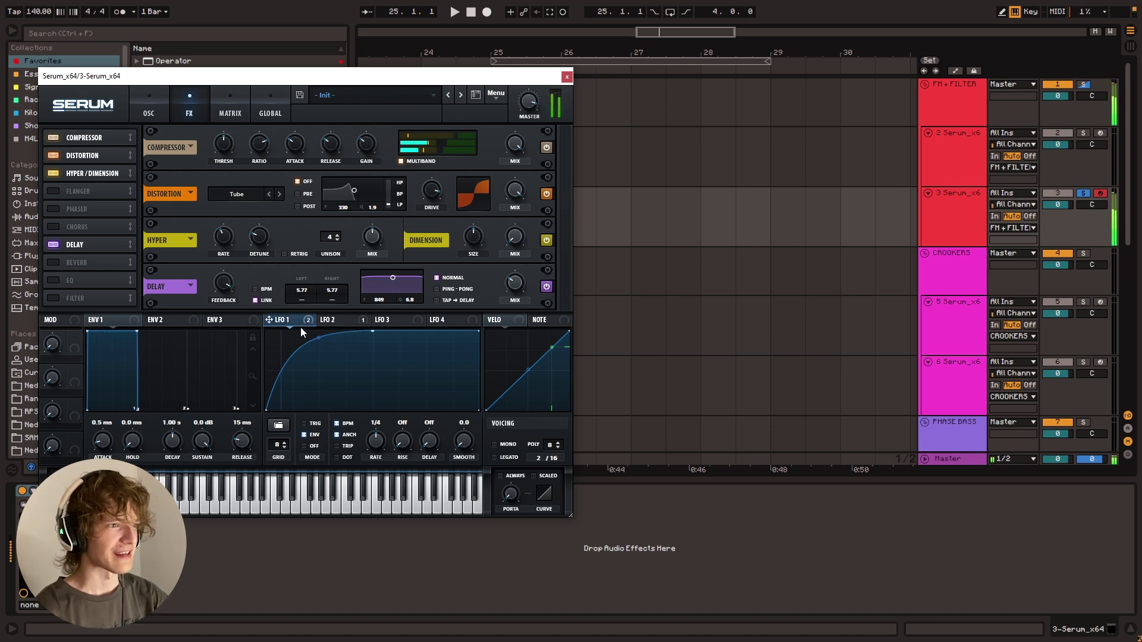
{"action": "left_click_drag", "start_coordinate": [224, 283], "coordinate": [223, 289]}
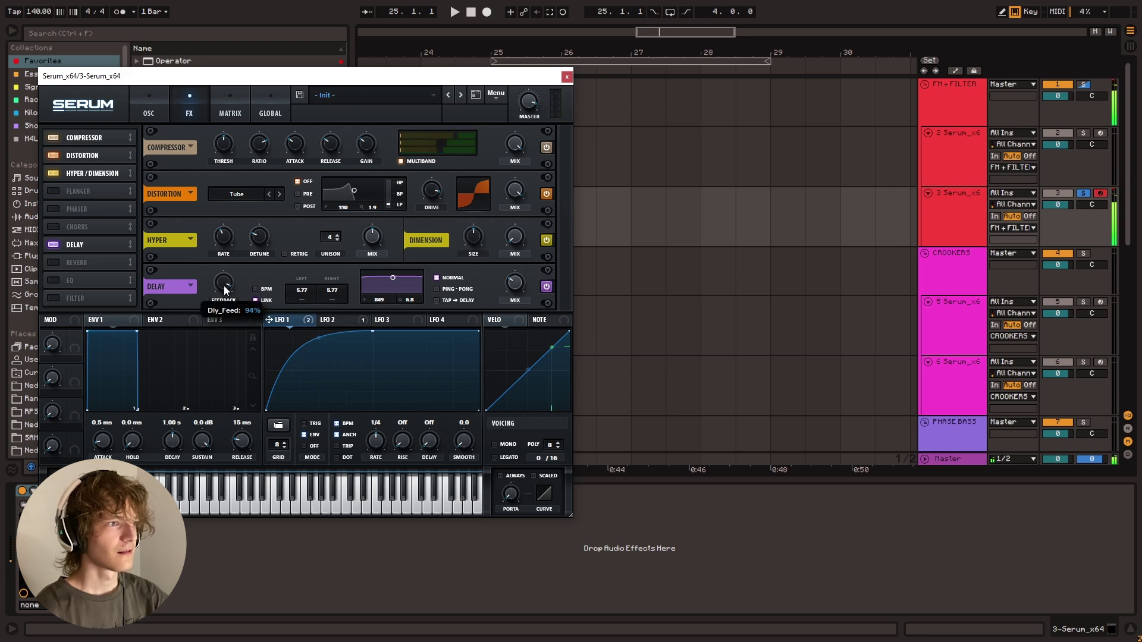
{"action": "left_click_drag", "start_coordinate": [79, 244], "coordinate": [94, 191]}
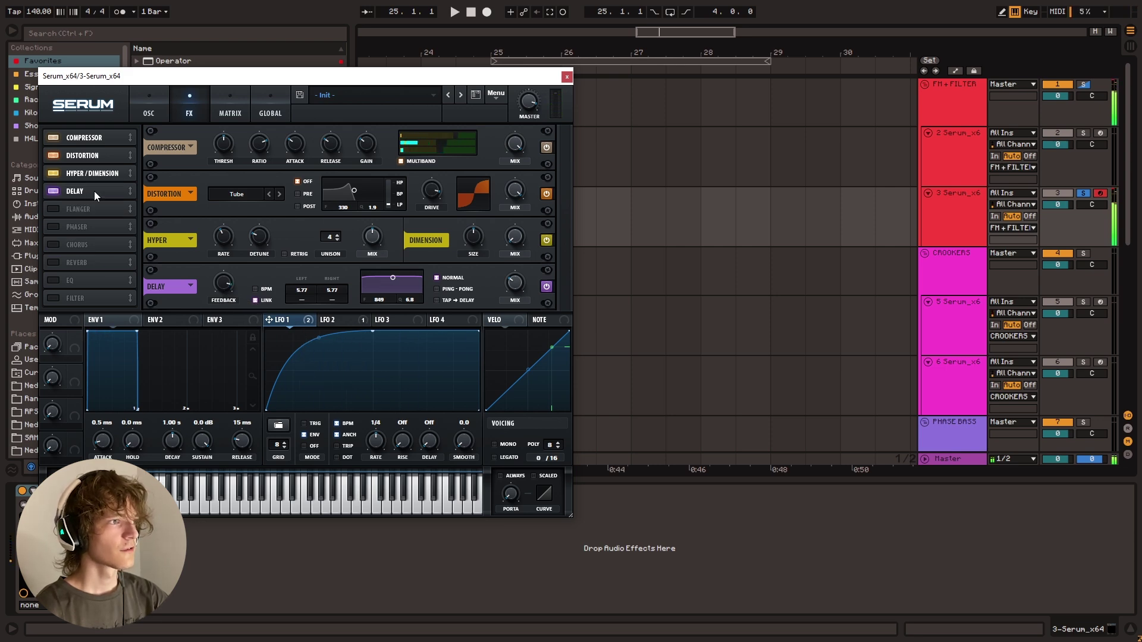
Step: Enable a Combs filter directly after the delay in the effects chain and modulate its cutoff with LFO 1
{"action": "left_click", "coordinate": [54, 298]}
{"action": "left_click", "coordinate": [244, 289]}
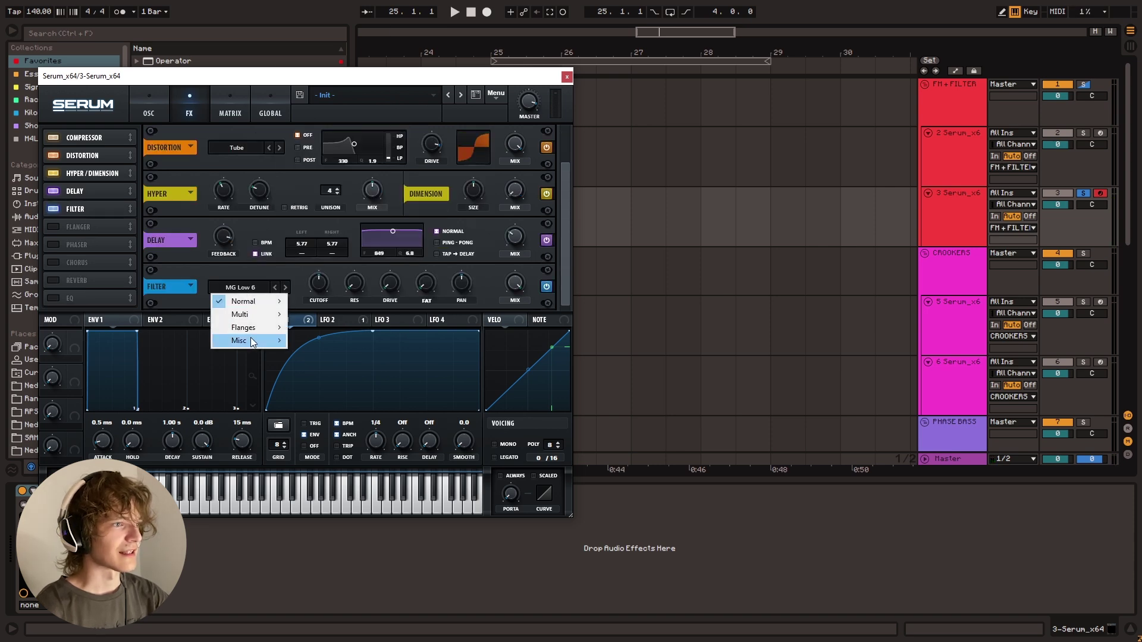
{"action": "mouse_move", "coordinate": [251, 340]}
{"action": "left_click", "coordinate": [315, 145]}
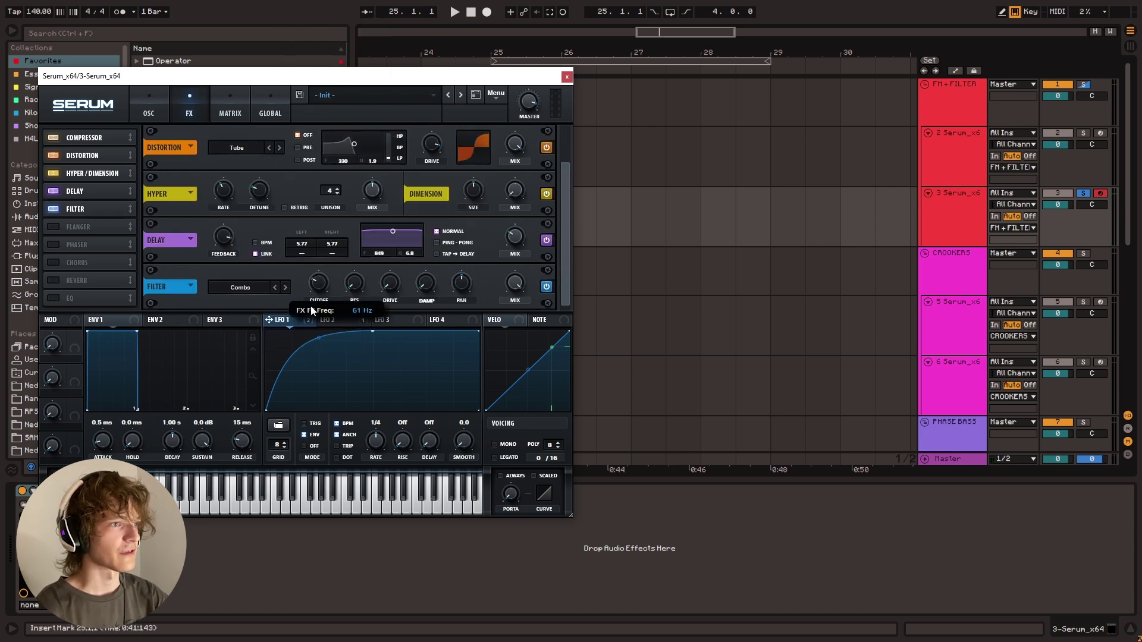
{"action": "left_click_drag", "start_coordinate": [269, 320], "coordinate": [368, 227]}
{"action": "left_click_drag", "start_coordinate": [317, 282], "coordinate": [315, 297]}
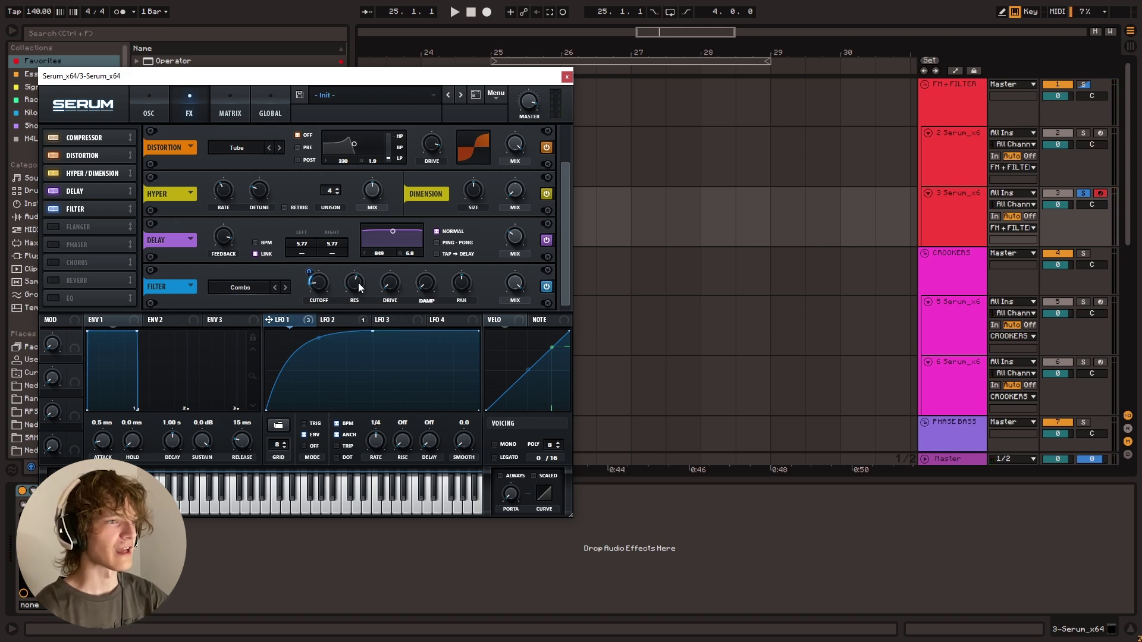
{"action": "mouse_move", "coordinate": [364, 268]}
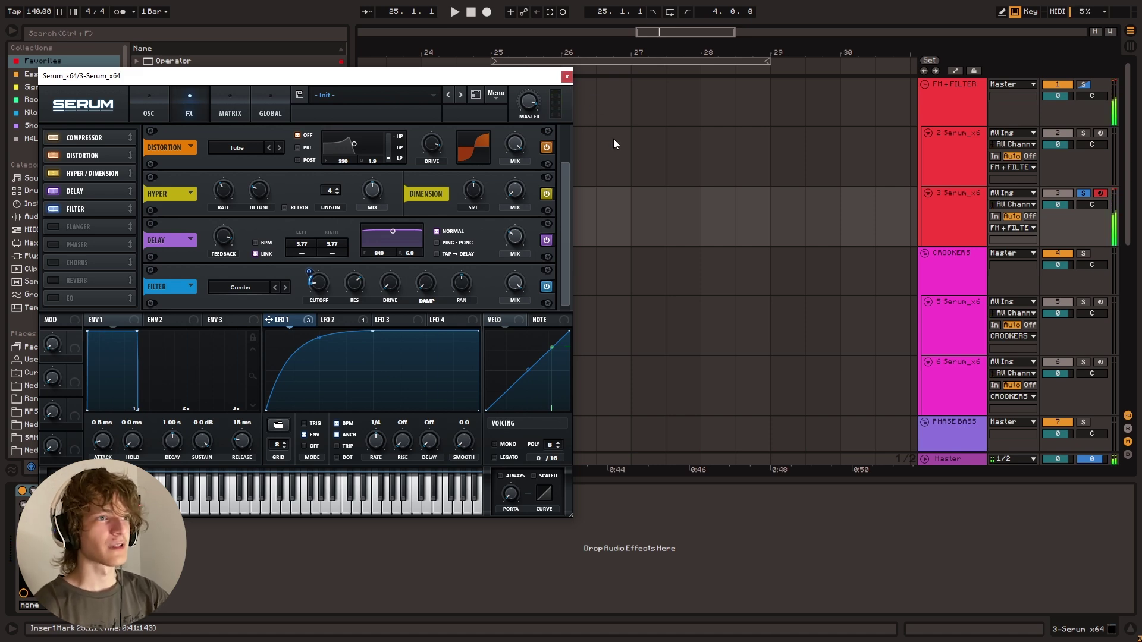
{"action": "left_click", "coordinate": [568, 80]}
Step: Add the PHAT RACK SQUEAKY CLEAN rack after Serum, with PHAT at 32, STEREO at 127 and DIM EXP SIZE at 66
{"action": "left_click", "coordinate": [51, 74]}
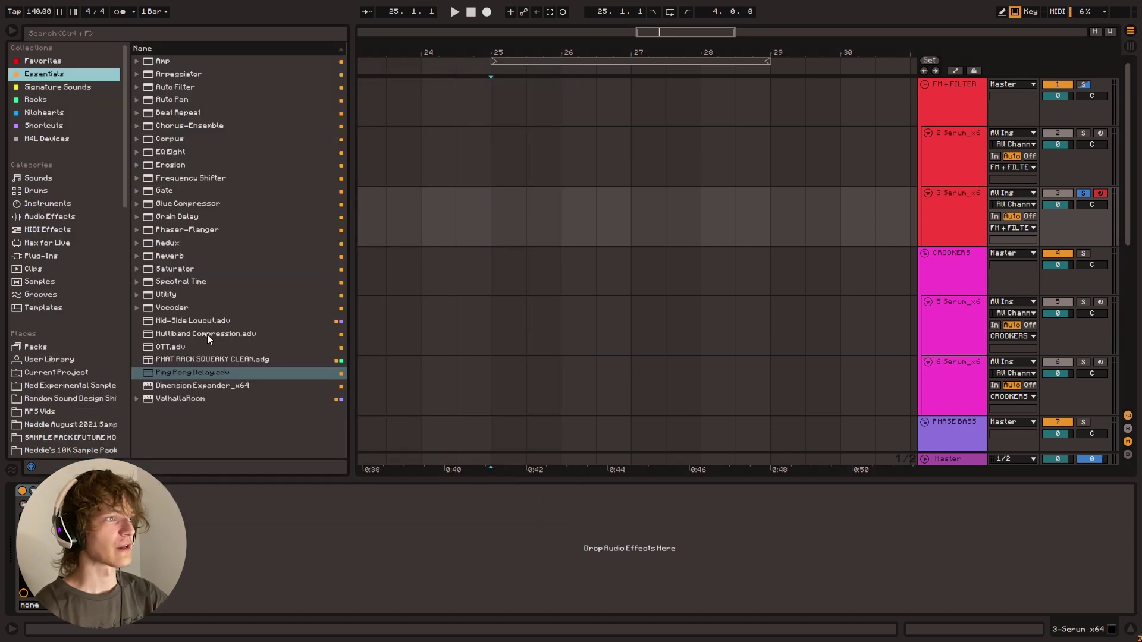
{"action": "left_click", "coordinate": [198, 359]}
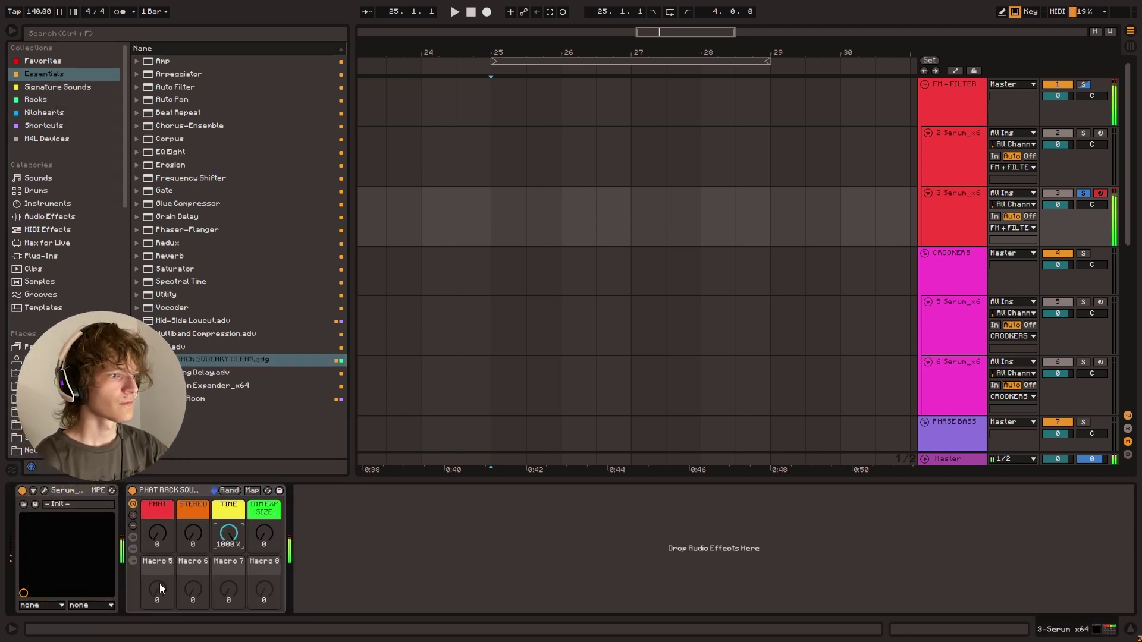
{"action": "left_click_drag", "start_coordinate": [157, 533], "coordinate": [157, 542]}
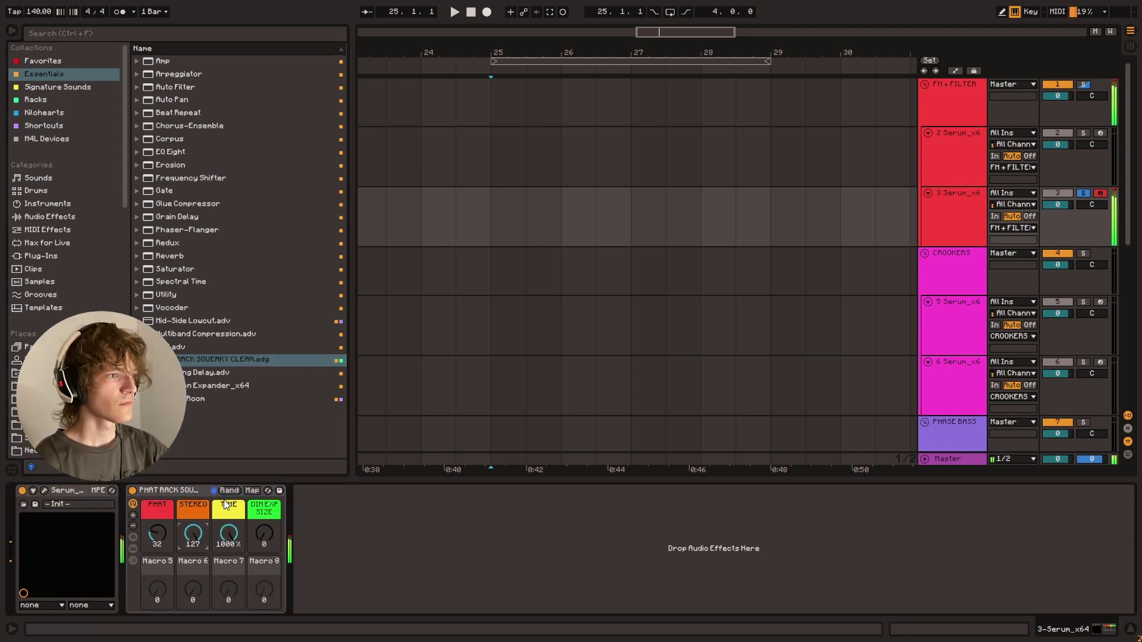
{"action": "left_click_drag", "start_coordinate": [268, 539], "coordinate": [269, 517]}
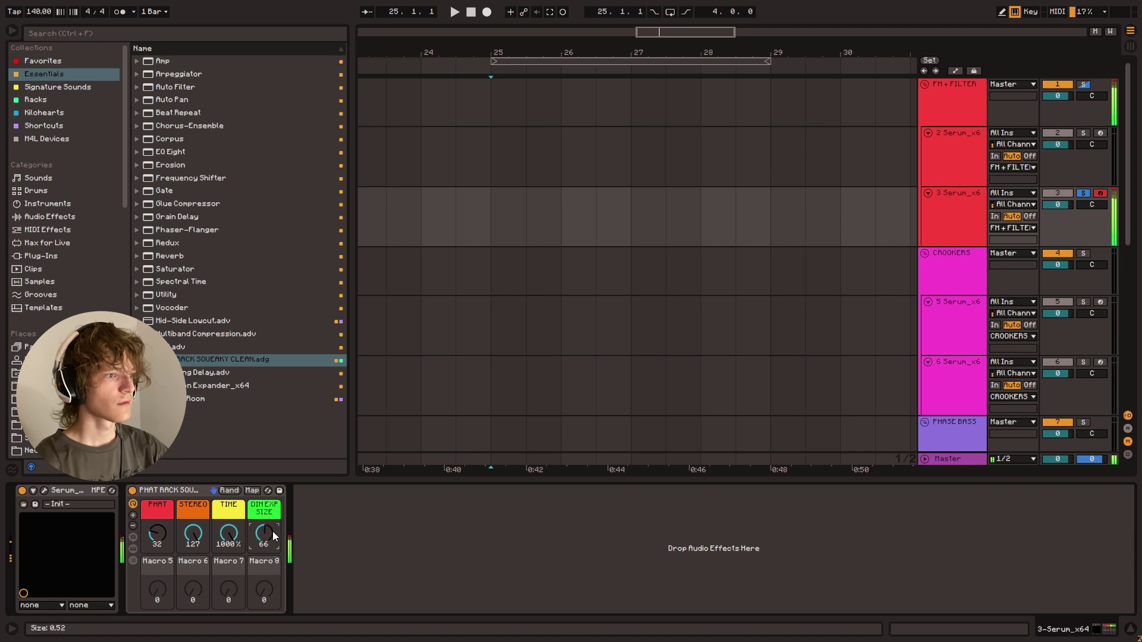
Step: Insert Spectral Time between Serum and the rack, and set the rack's DIM EXP SIZE to 0 and STEREO to 113
{"action": "mouse_move", "coordinate": [191, 280]}
{"action": "left_mouse_down"}
{"action": "mouse_move", "coordinate": [260, 533]}
{"action": "mouse_move", "coordinate": [237, 576]}
{"action": "mouse_move", "coordinate": [245, 601]}
{"action": "mouse_move", "coordinate": [245, 581]}
{"action": "mouse_move", "coordinate": [282, 586]}
{"action": "mouse_move", "coordinate": [282, 571]}
{"action": "mouse_move", "coordinate": [282, 589]}
{"action": "left_mouse_up"}
{"action": "left_click_drag", "start_coordinate": [668, 534], "coordinate": [668, 573]}
{"action": "left_click_drag", "start_coordinate": [600, 537], "coordinate": [599, 546]}
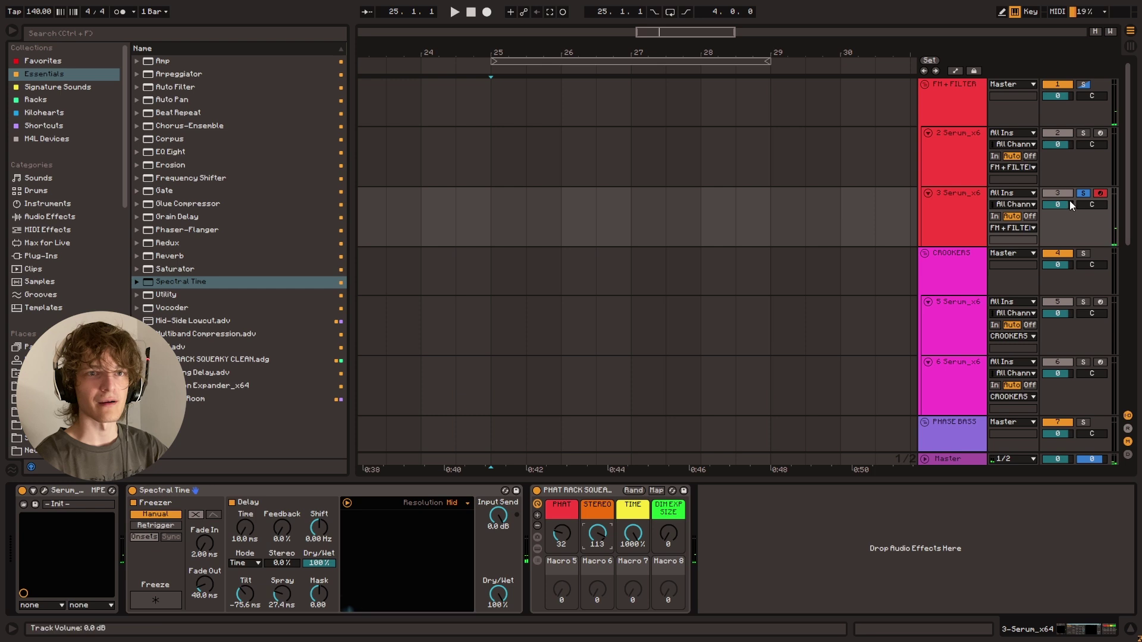
{"action": "key", "text": "a"}
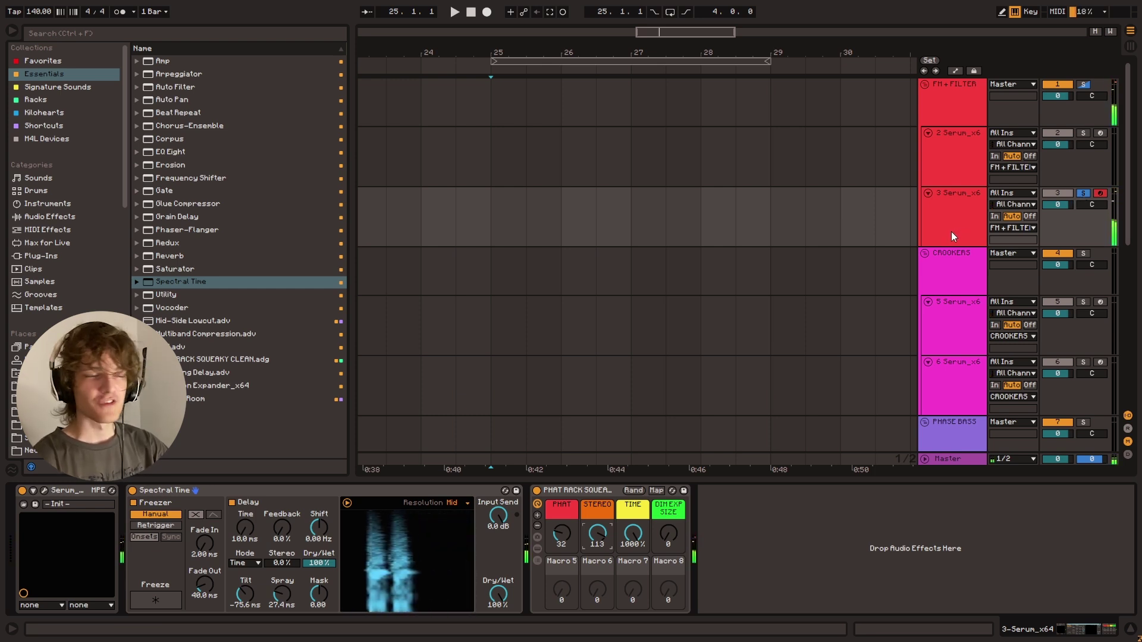
Step: Open the BASS - Beyond patch on the first Serum track in the CROOKERS group and audition it
{"action": "scroll", "coordinate": [951, 290], "scroll_direction": "down", "scroll_amount": 1}
{"action": "left_click", "coordinate": [953, 302]}
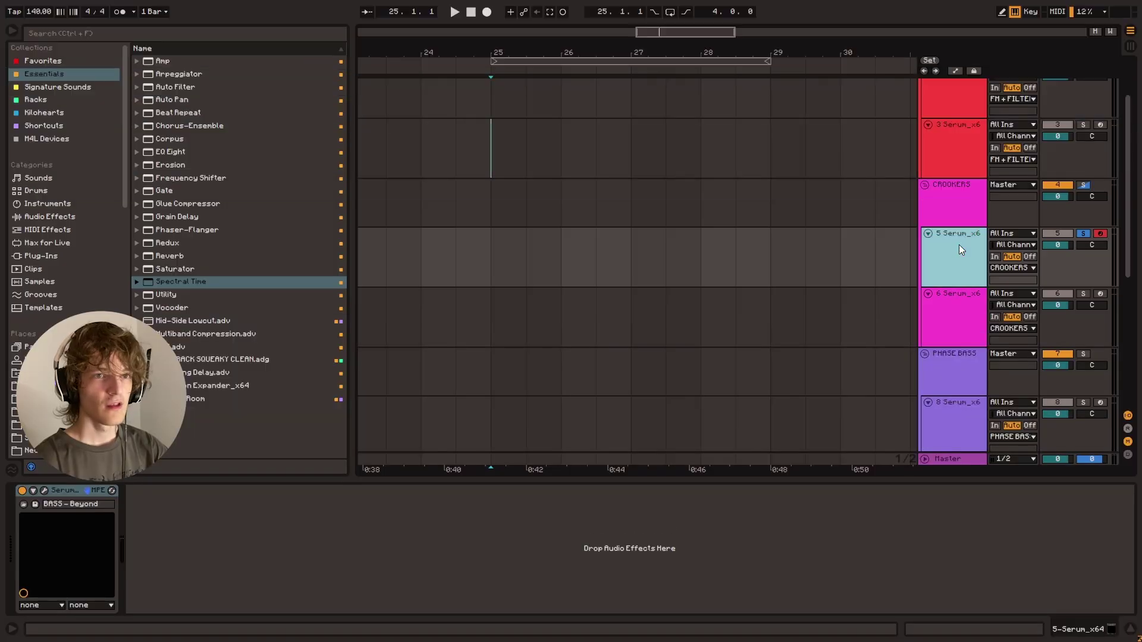
{"action": "scroll", "coordinate": [505, 273], "scroll_direction": "up", "scroll_amount": 2}
{"action": "left_click", "coordinate": [505, 273]}
{"action": "scroll", "coordinate": [751, 328], "scroll_direction": "up", "scroll_amount": 3}
{"action": "scroll", "coordinate": [748, 323], "scroll_direction": "down", "scroll_amount": 4}
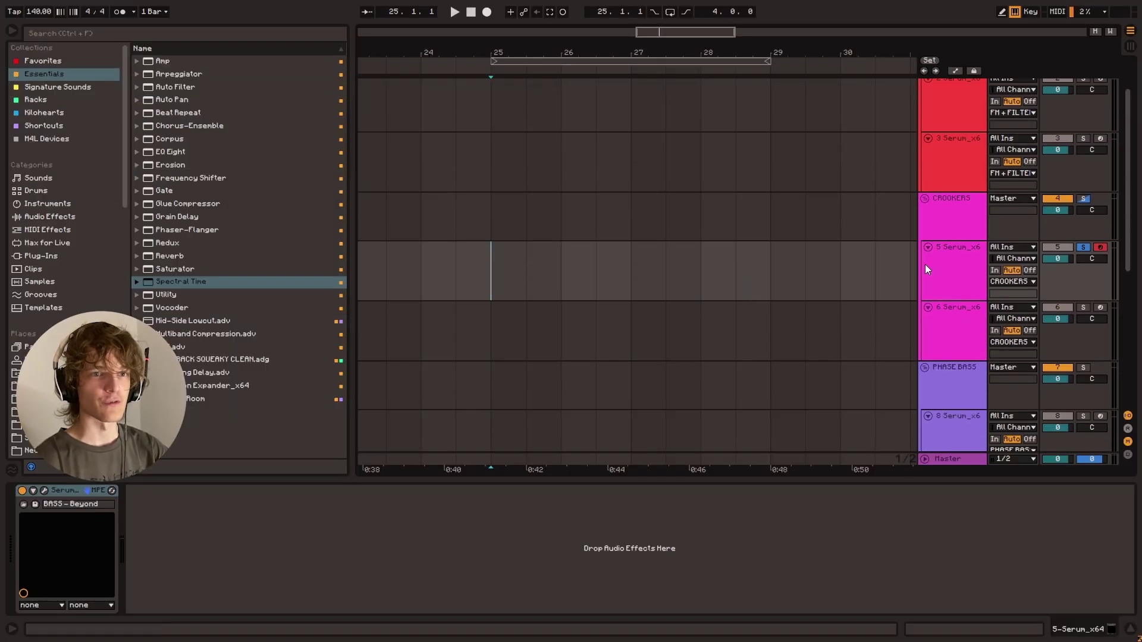
{"action": "left_click", "coordinate": [44, 490]}
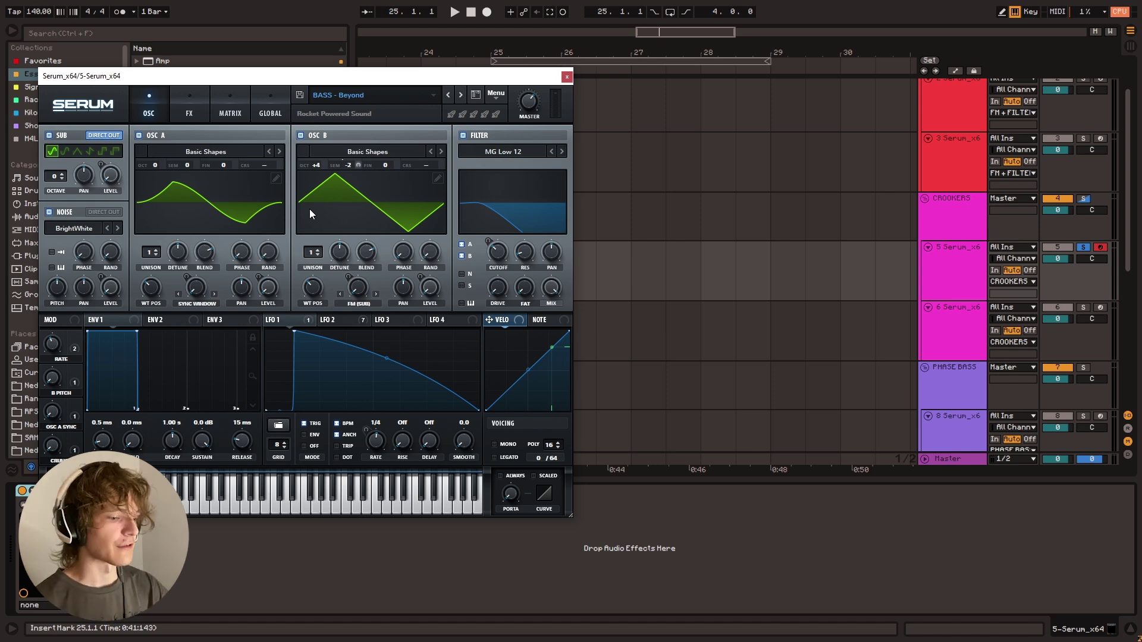
{"action": "key", "text": "a"}
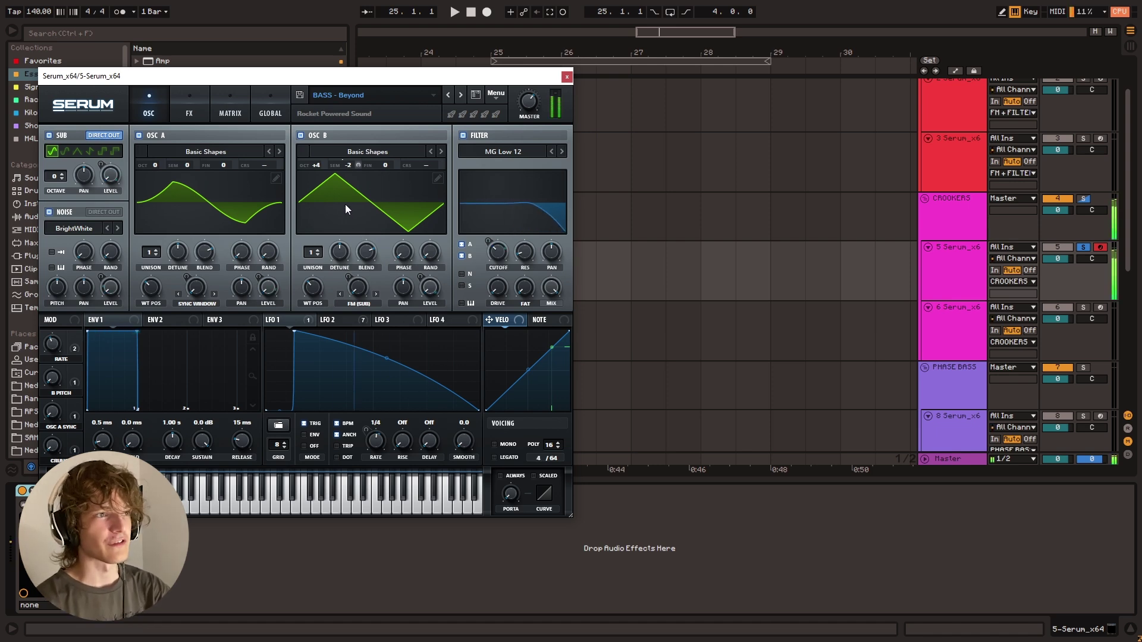
{"action": "key", "text": "ctrl+alt+p"}
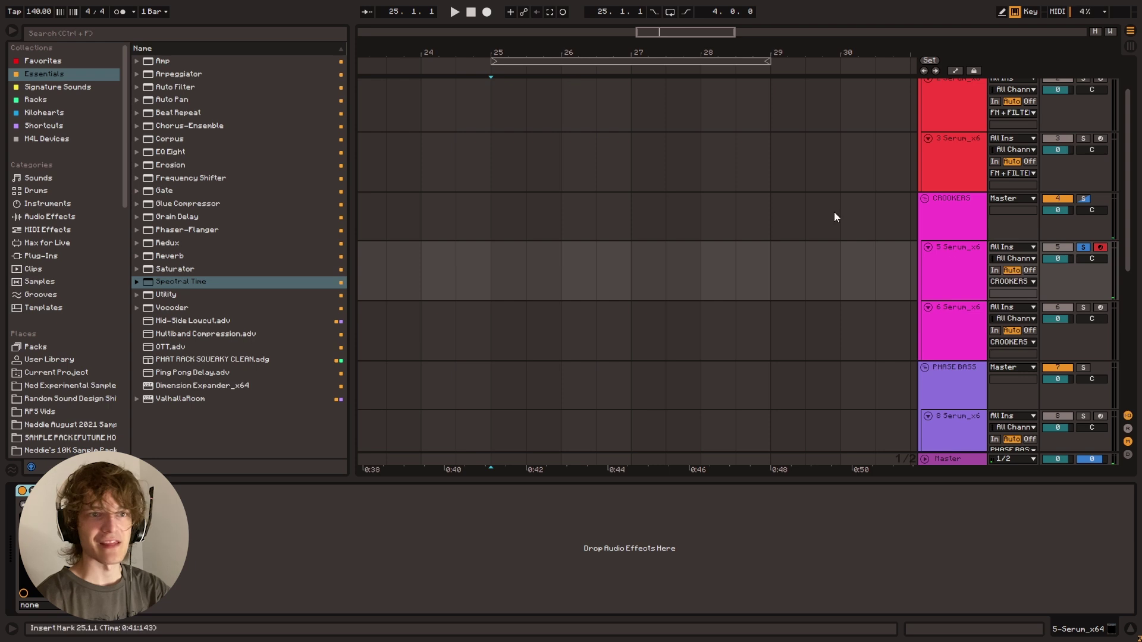
Step: Solo and arm the second Serum track in the CROOKERS group and open its initialized Serum instrument
{"action": "left_click", "coordinate": [1084, 248]}
{"action": "scroll", "coordinate": [1011, 285], "scroll_direction": "down", "scroll_amount": 1}
{"action": "left_click", "coordinate": [970, 303]}
{"action": "left_click", "coordinate": [1083, 280]}
{"action": "left_click", "coordinate": [1099, 280]}
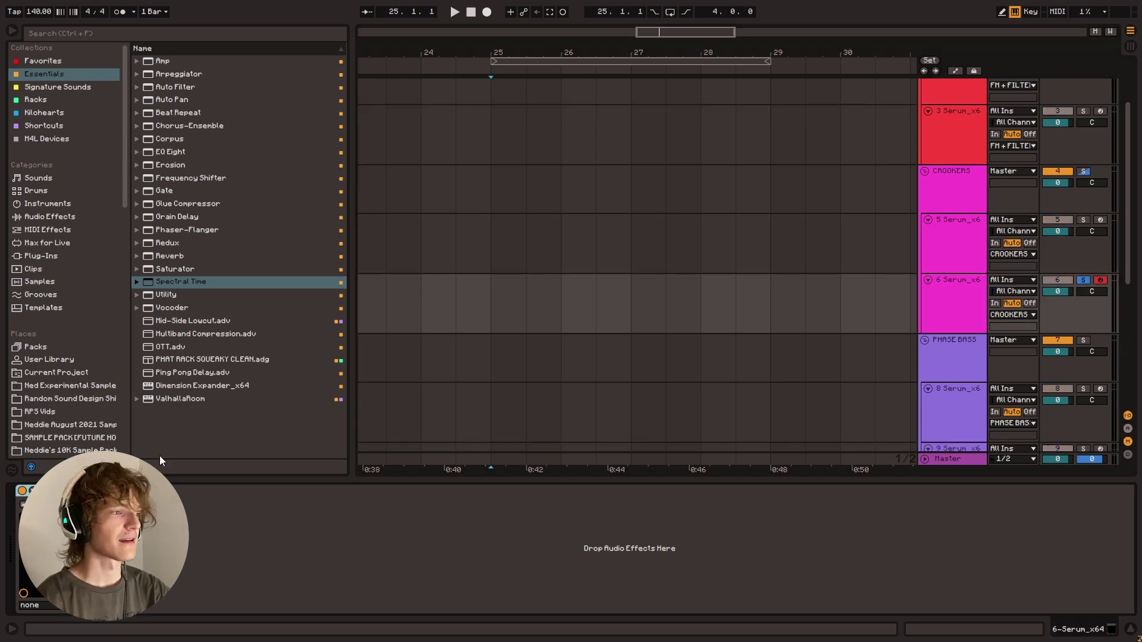
{"action": "key", "text": "ctrl+alt+p"}
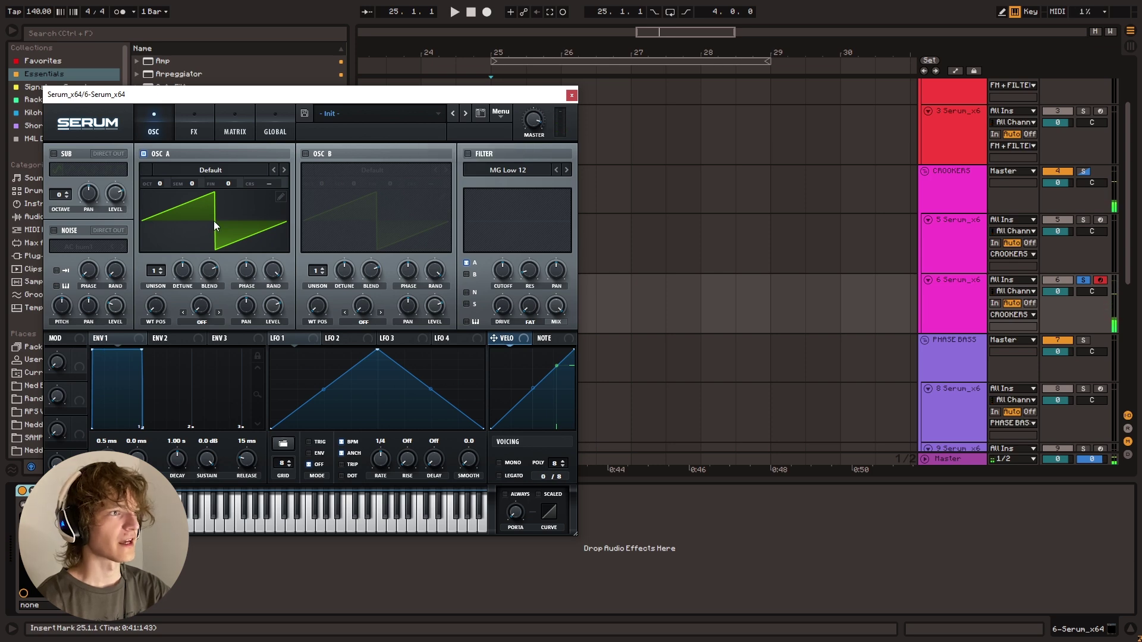
Step: Load the analog Basic Shapes wavetable into oscillators A and B
{"action": "left_click", "coordinate": [217, 172]}
{"action": "mouse_move", "coordinate": [209, 184]}
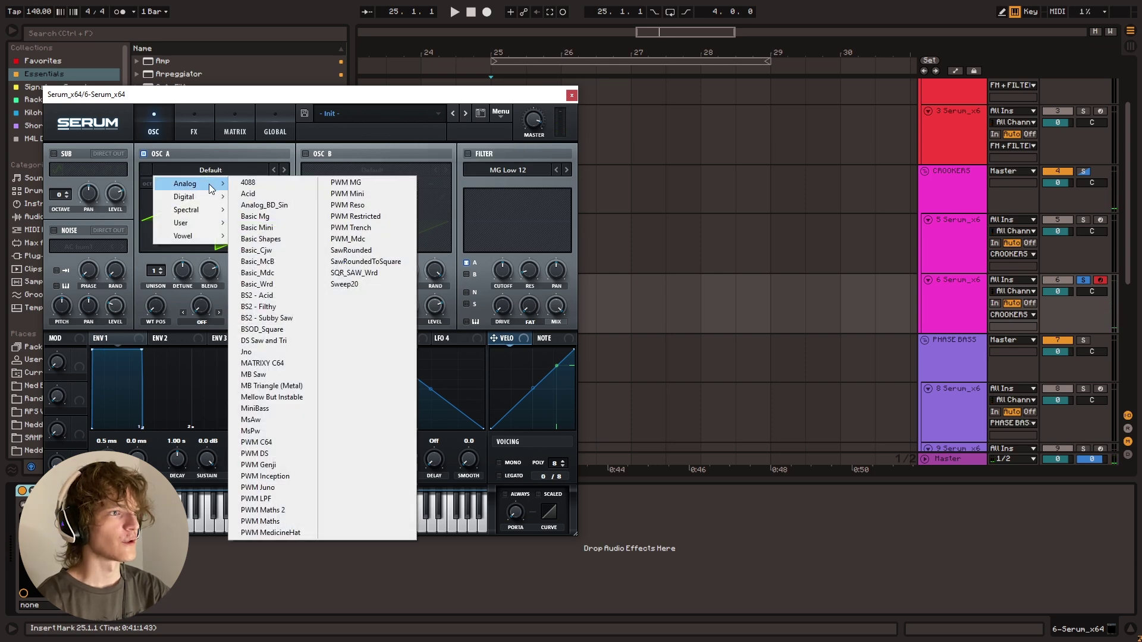
{"action": "left_click", "coordinate": [283, 241]}
{"action": "left_click", "coordinate": [369, 171]}
{"action": "mouse_move", "coordinate": [370, 184]}
{"action": "left_click", "coordinate": [447, 242]}
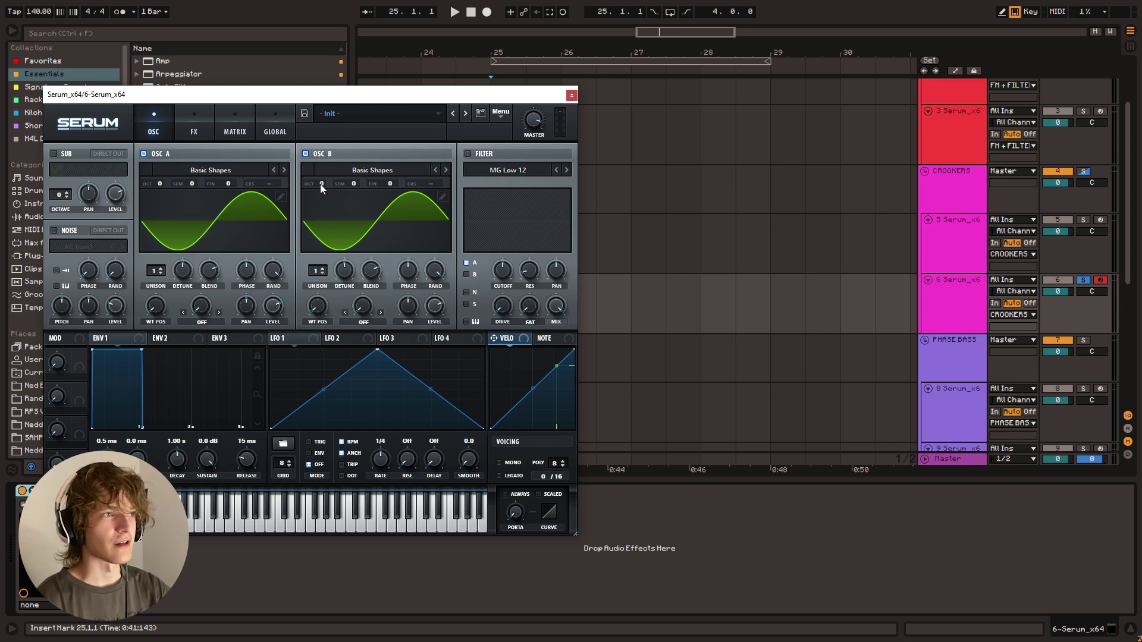
Step: Set oscillator B's octave to +4 and audition the sound
{"action": "left_click_drag", "start_coordinate": [320, 184], "coordinate": [320, 160]}
{"action": "key", "text": "a"}
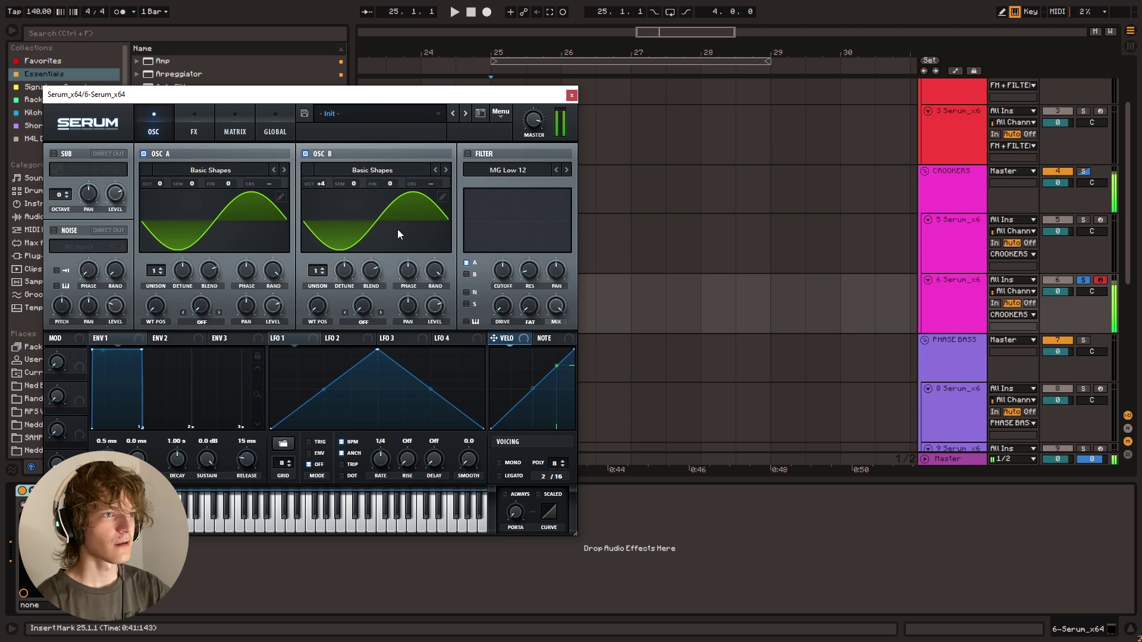
{"action": "key", "text": "a"}
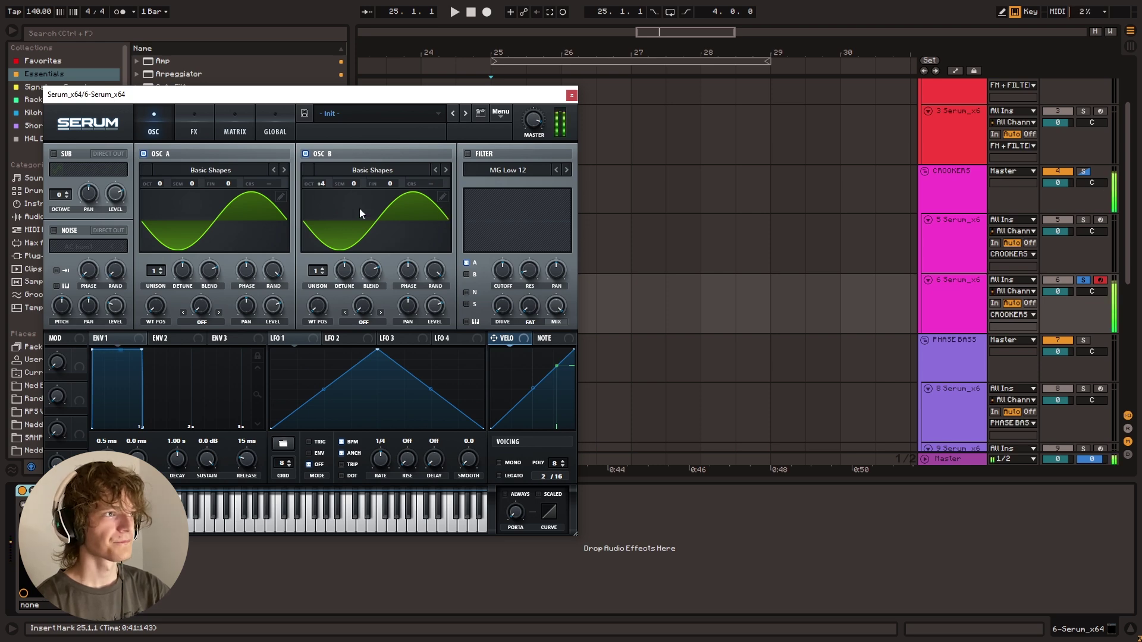
Step: Enable Tube distortion in the effects chain and switch the voicing to mono
{"action": "left_click", "coordinate": [195, 130]}
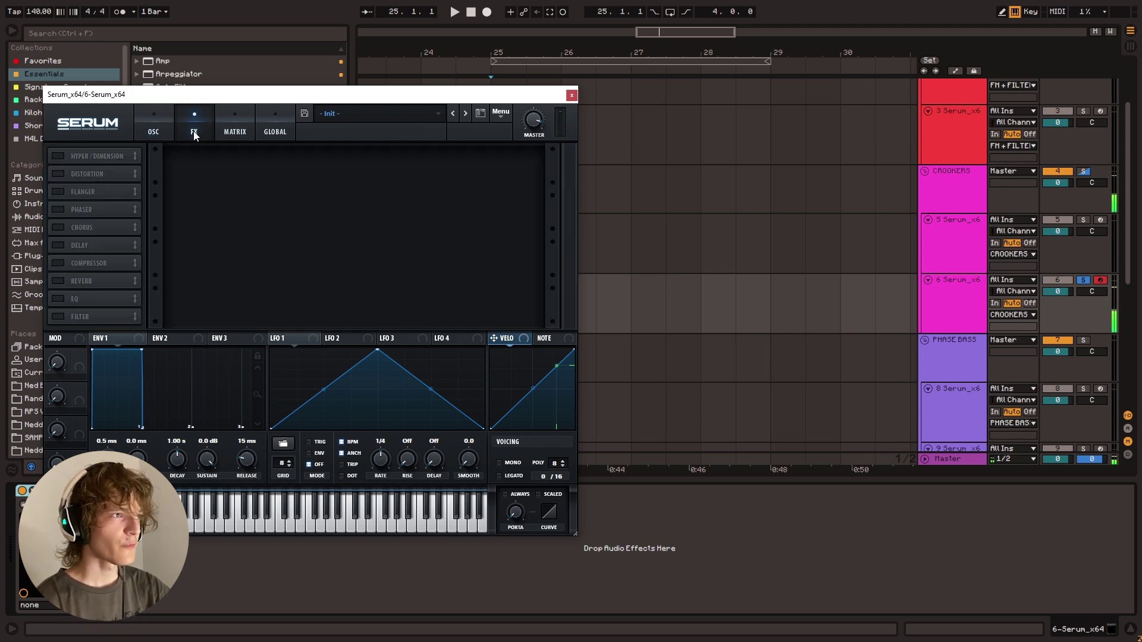
{"action": "left_click", "coordinate": [58, 174]}
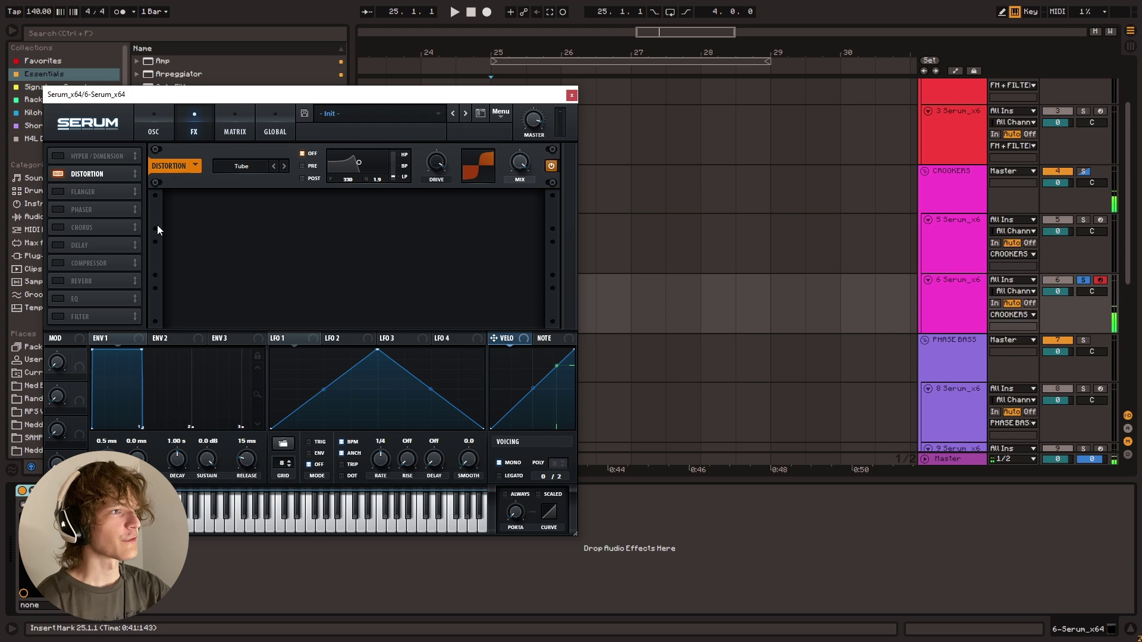
{"action": "left_click", "coordinate": [153, 128]}
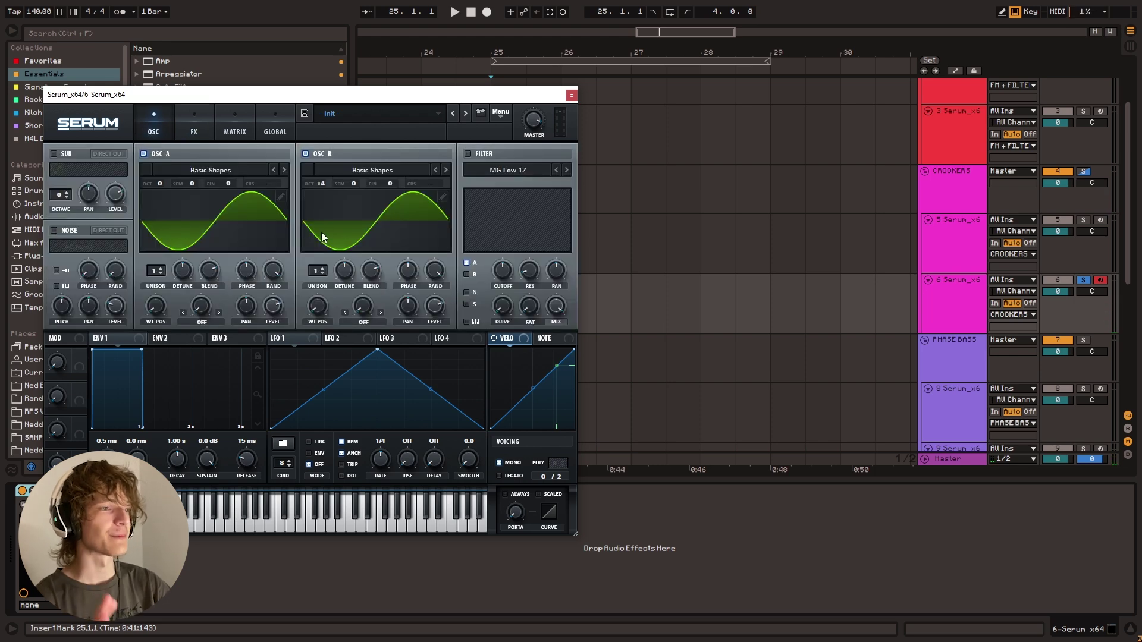
{"action": "left_click", "coordinate": [194, 129]}
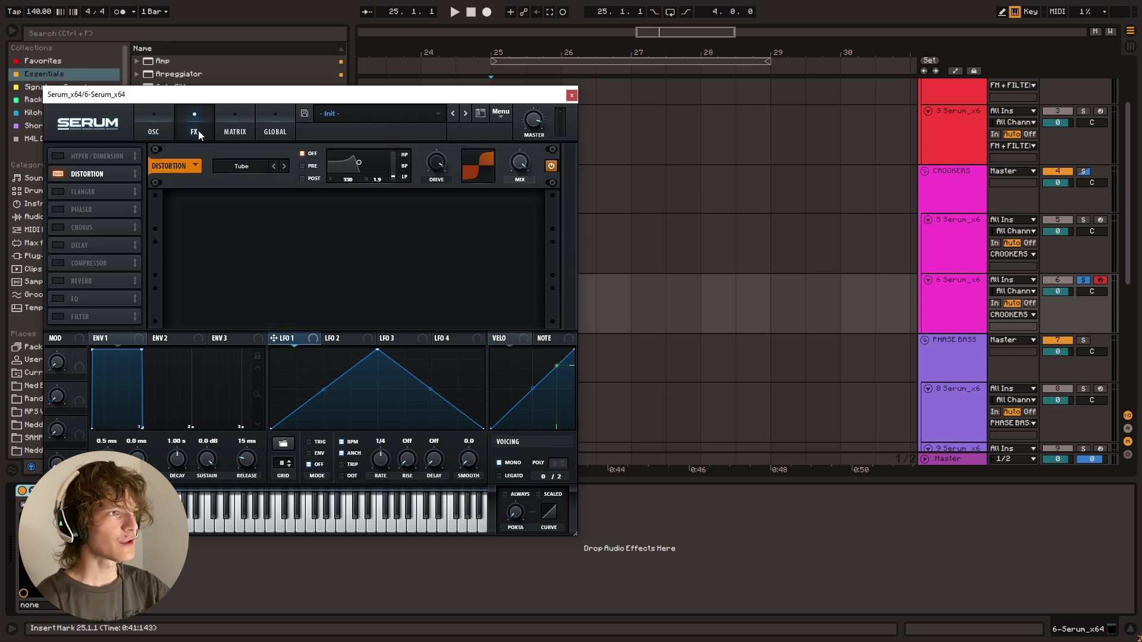
{"action": "left_click", "coordinate": [158, 122]}
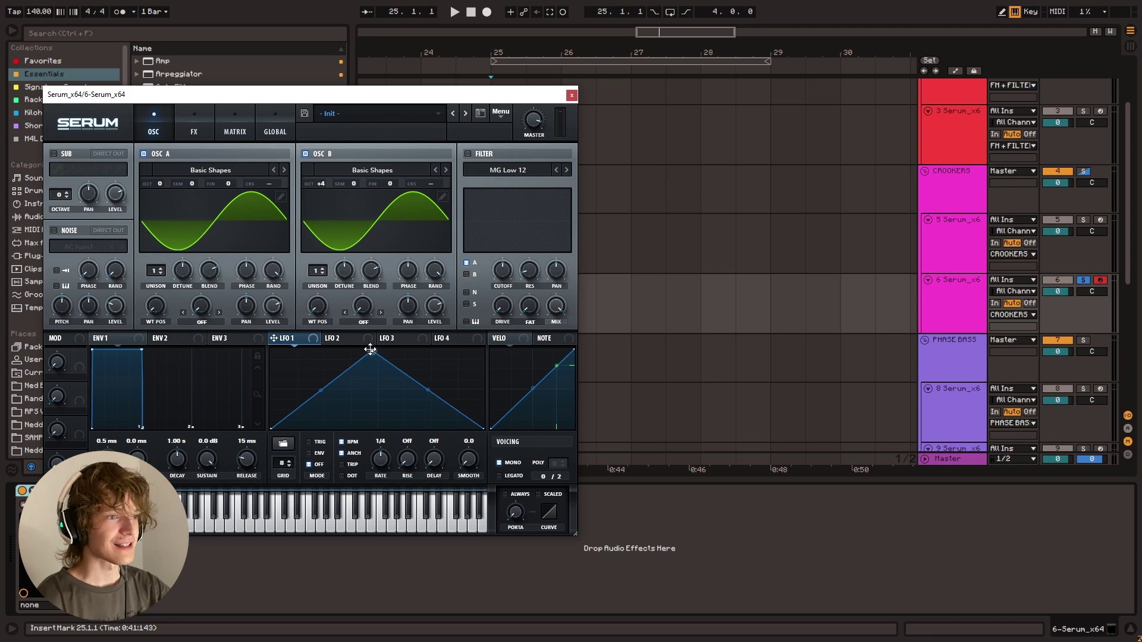
Step: Move LFO 1's peak earlier, lower oscillator B's level and modulate that level with LFO 1
{"action": "left_click_drag", "start_coordinate": [377, 349], "coordinate": [330, 349]}
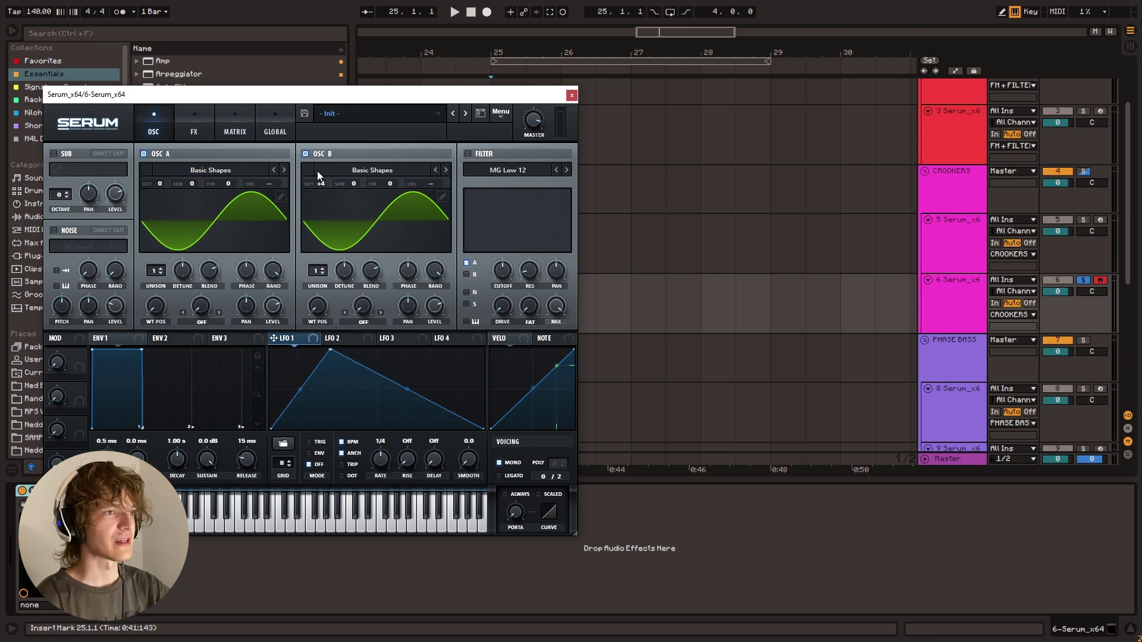
{"action": "key", "text": "a"}
{"action": "left_click_drag", "start_coordinate": [434, 306], "coordinate": [440, 347]}
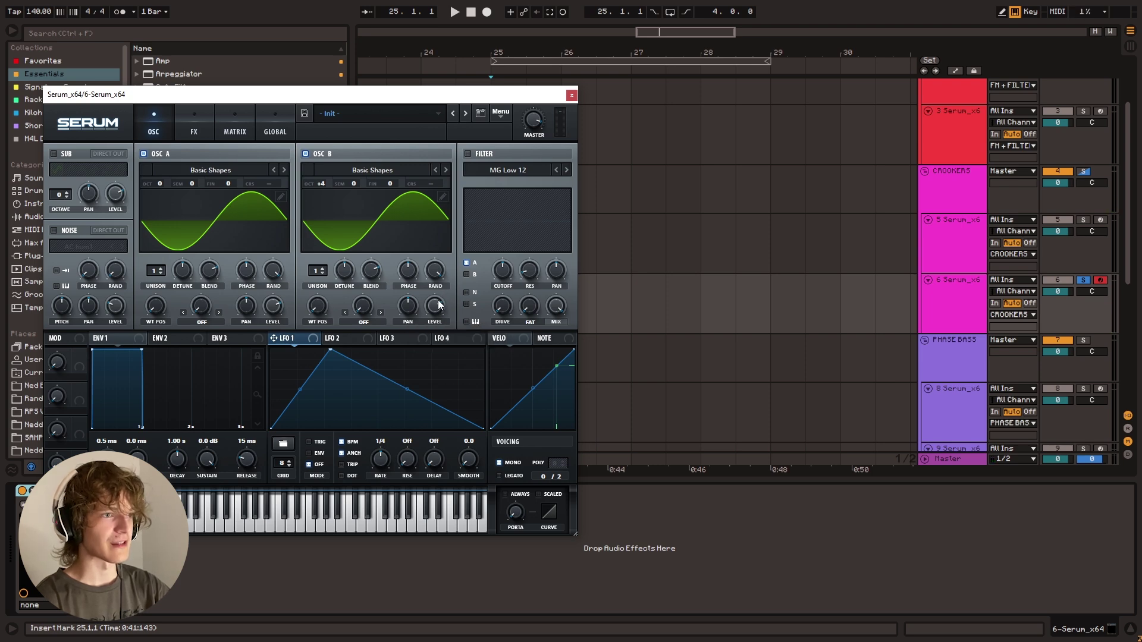
{"action": "left_click_drag", "start_coordinate": [440, 305], "coordinate": [433, 335]}
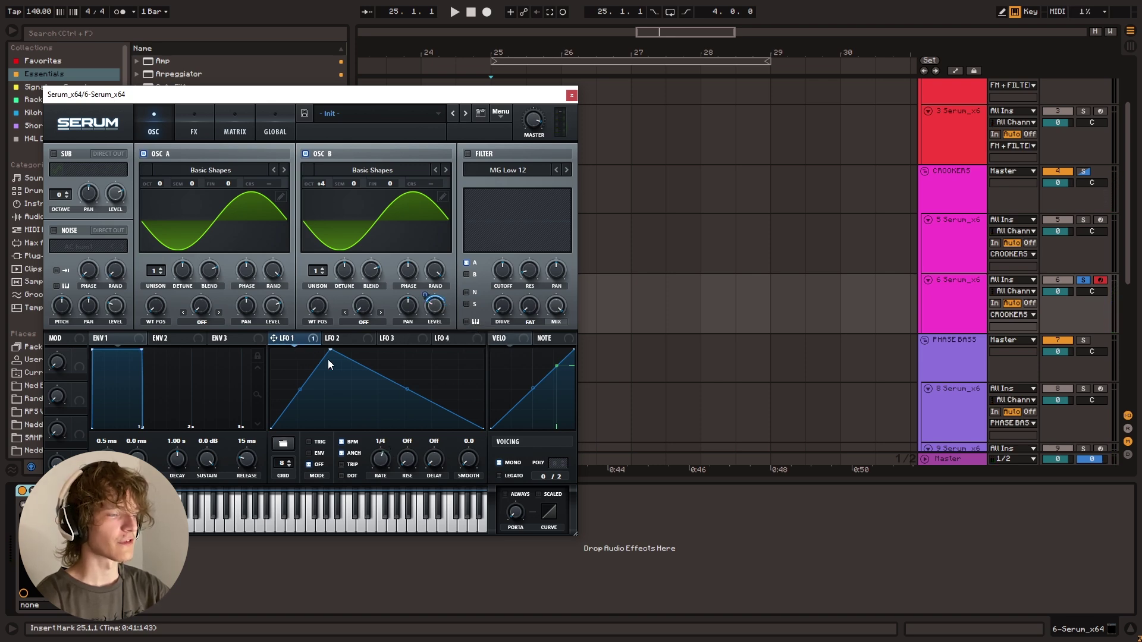
Step: Set oscillator B's level to about 31% and LFO 1's rate to 1/8
{"action": "left_click_drag", "start_coordinate": [438, 314], "coordinate": [444, 301]}
{"action": "left_click_drag", "start_coordinate": [385, 462], "coordinate": [388, 456]}
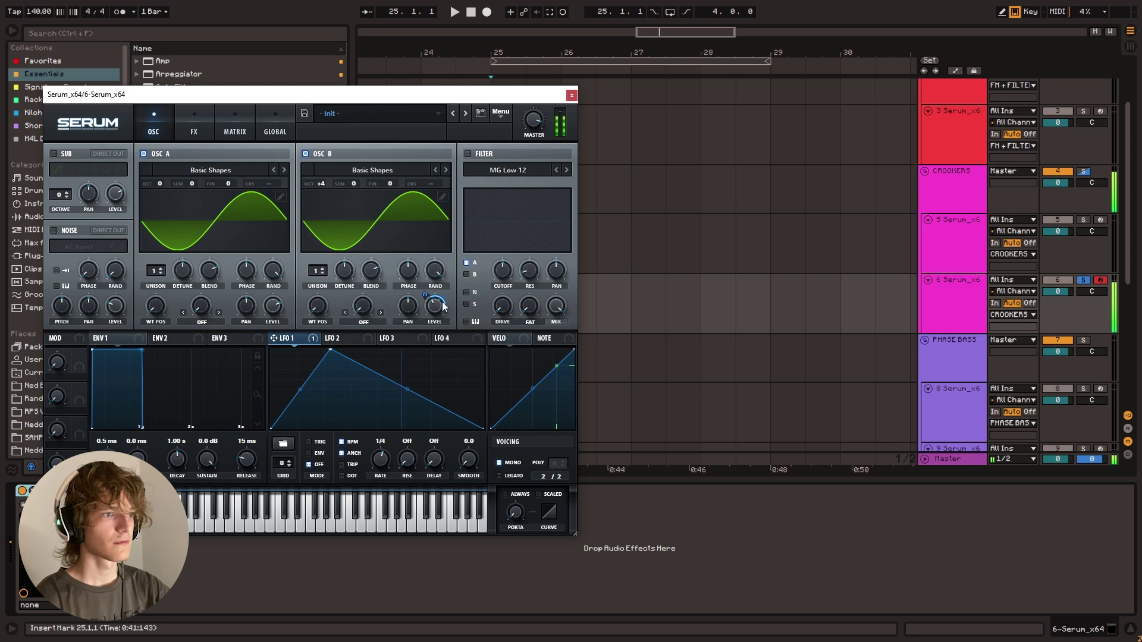
{"action": "mouse_move", "coordinate": [433, 310]}
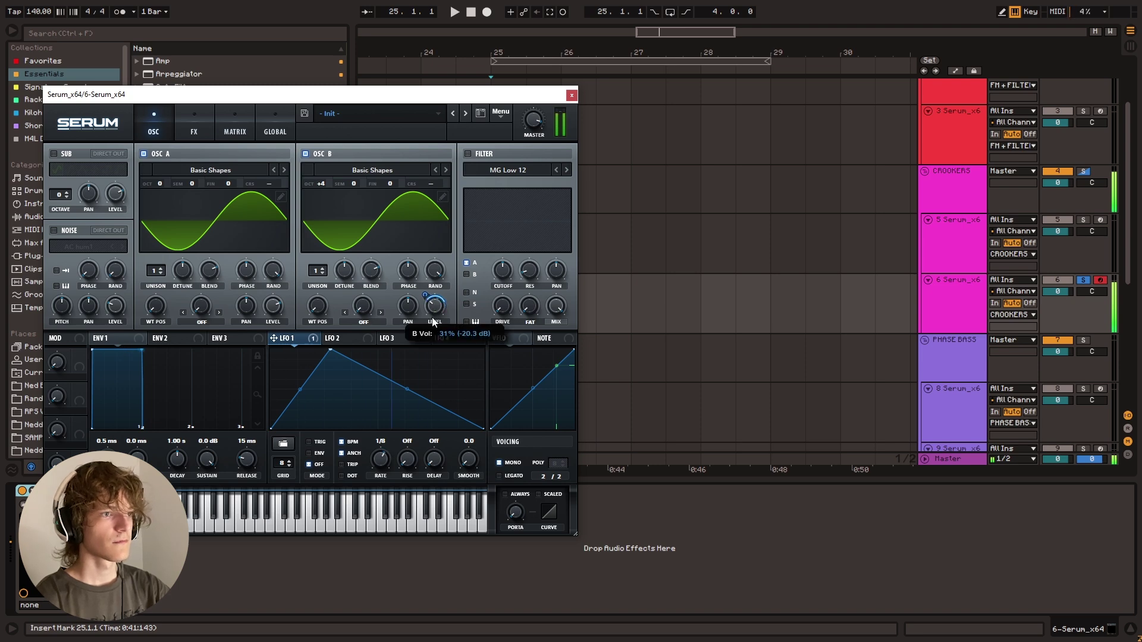
Step: Enable a multiband compressor after the distortion, followed by Hyper/Dimension, and close the Serum window
{"action": "left_click", "coordinate": [194, 119]}
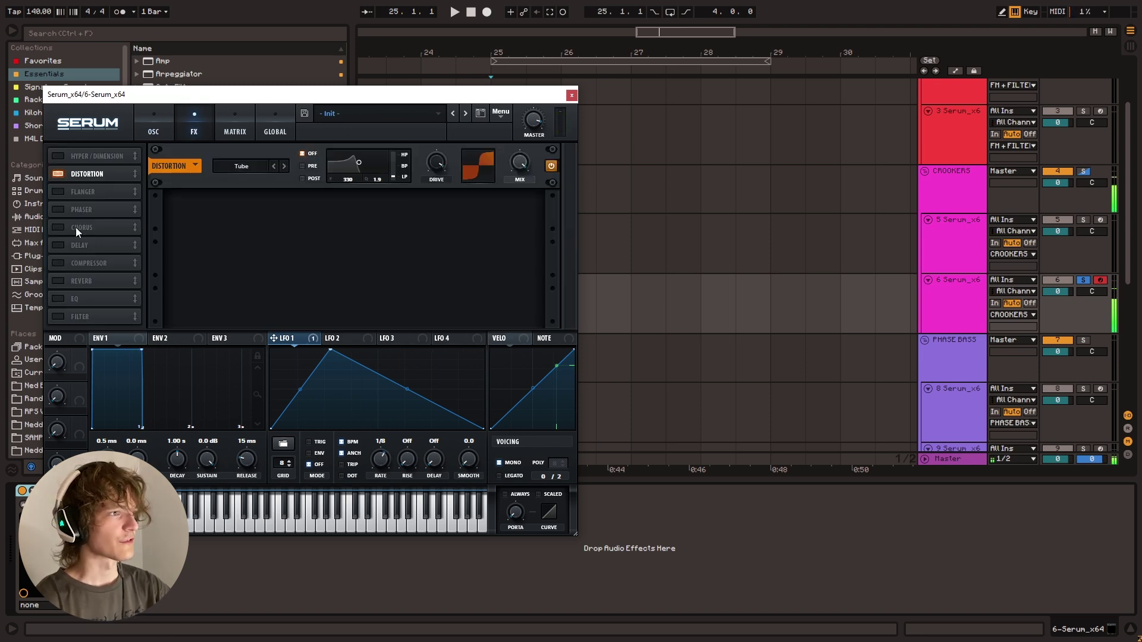
{"action": "left_click", "coordinate": [59, 263]}
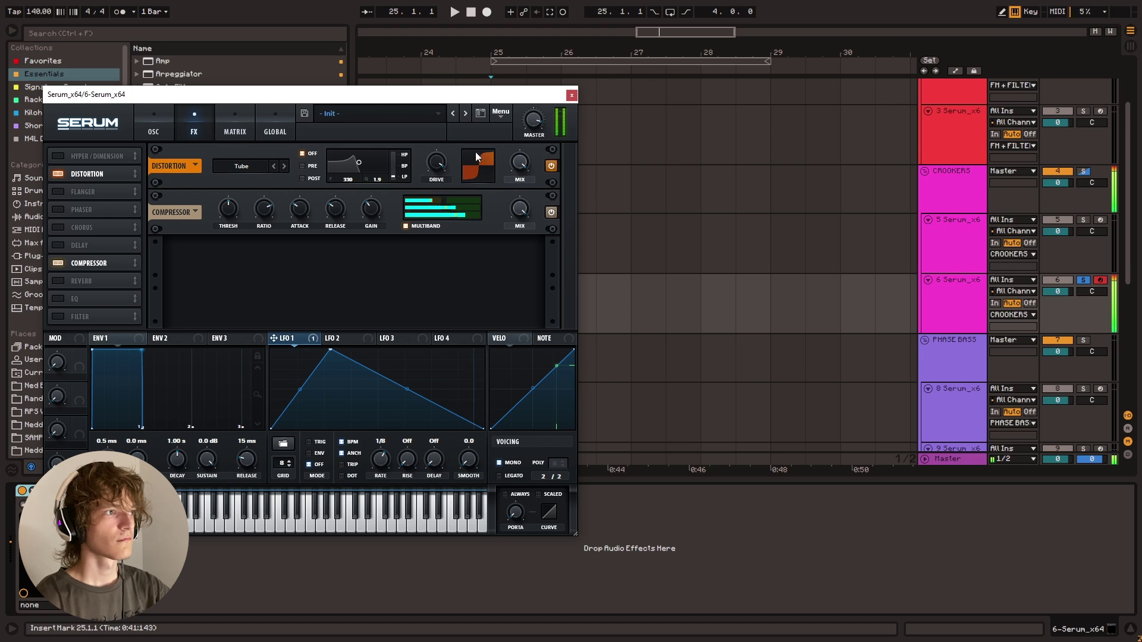
{"action": "left_click_drag", "start_coordinate": [94, 264], "coordinate": [103, 198]}
{"action": "left_click", "coordinate": [64, 154]}
{"action": "left_click_drag", "start_coordinate": [63, 153], "coordinate": [98, 209]}
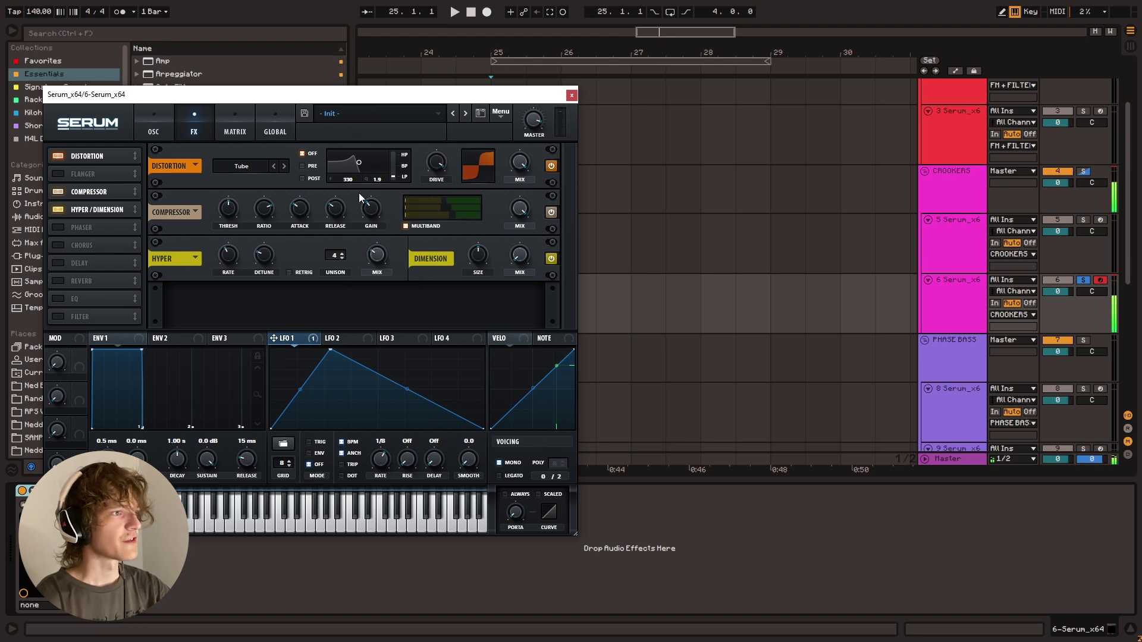
{"action": "left_click", "coordinate": [571, 95]}
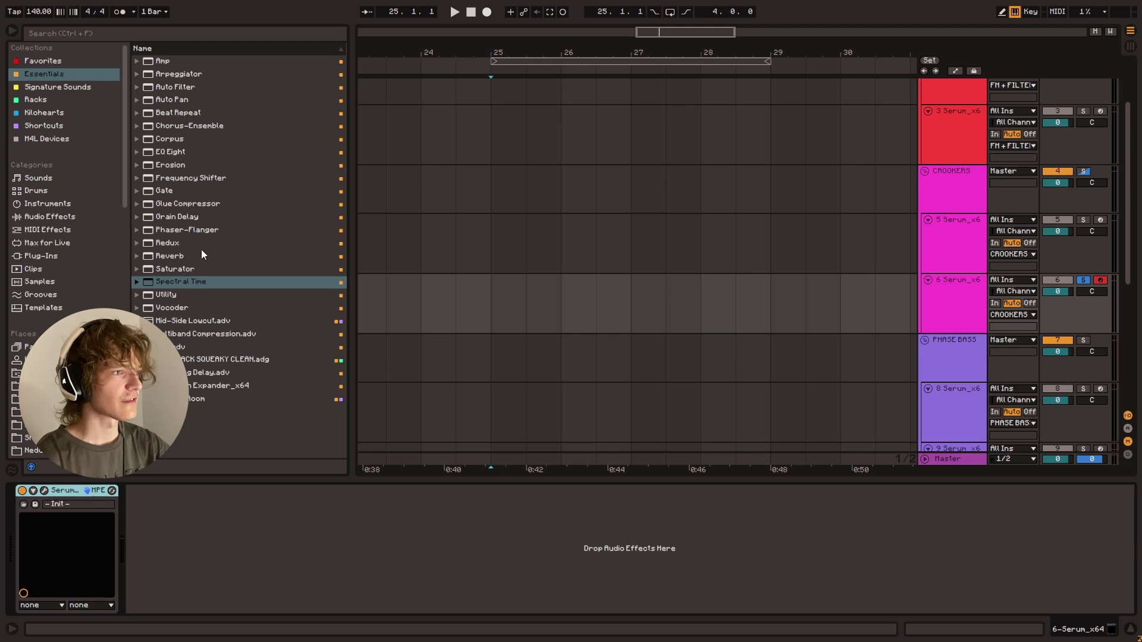
Step: Reopen Serum on track 6, switch off Hyper/Dimension in the effects chain and close the Serum window
{"action": "left_click", "coordinate": [44, 490]}
{"action": "left_click", "coordinate": [195, 129]}
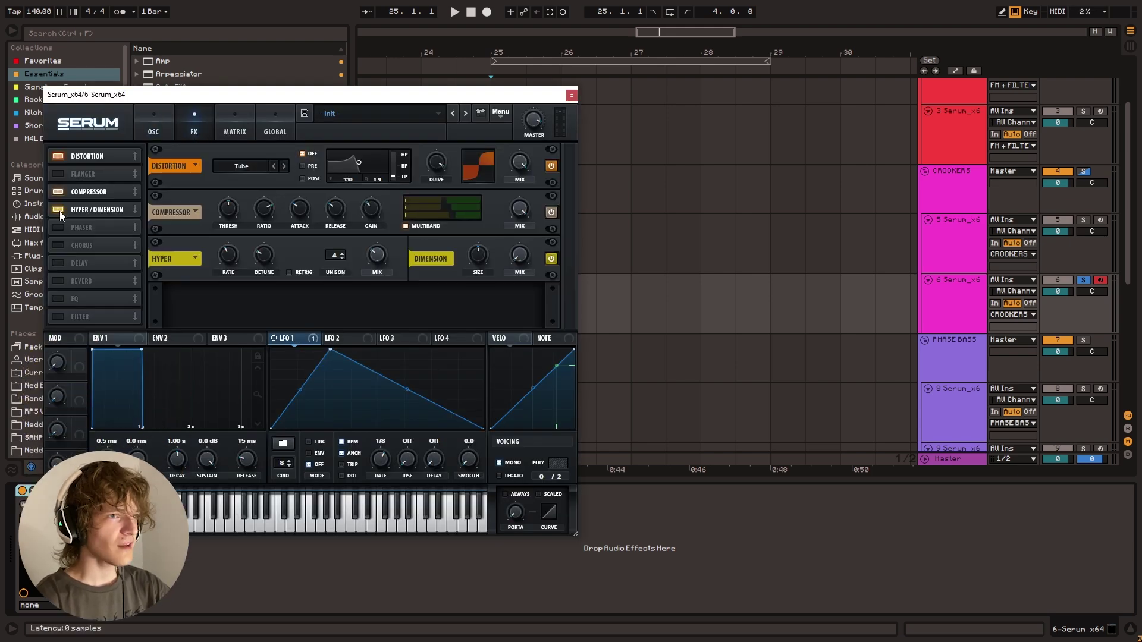
{"action": "left_click", "coordinate": [59, 211]}
{"action": "left_click", "coordinate": [571, 95]}
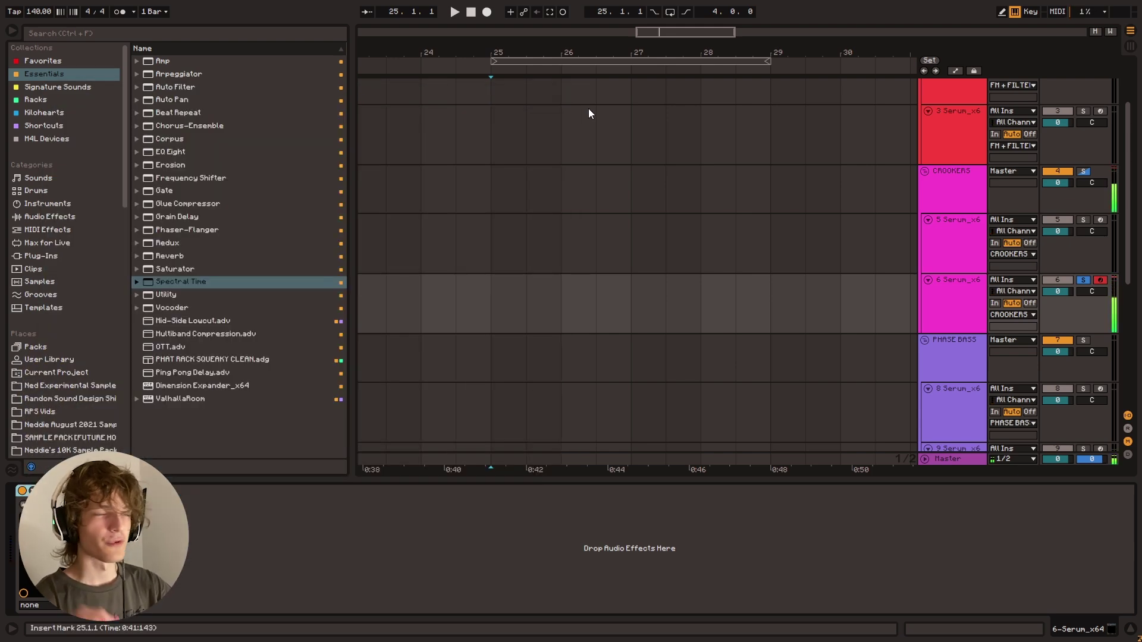
Step: Add a Heavy Amp with gain at about 6.51 after Serum, followed by the PHAT RACK SQUEAKY CLEAN effect rack
{"action": "left_click_drag", "start_coordinate": [161, 60], "coordinate": [183, 489]}
{"action": "left_click_drag", "start_coordinate": [144, 593], "coordinate": [145, 590]}
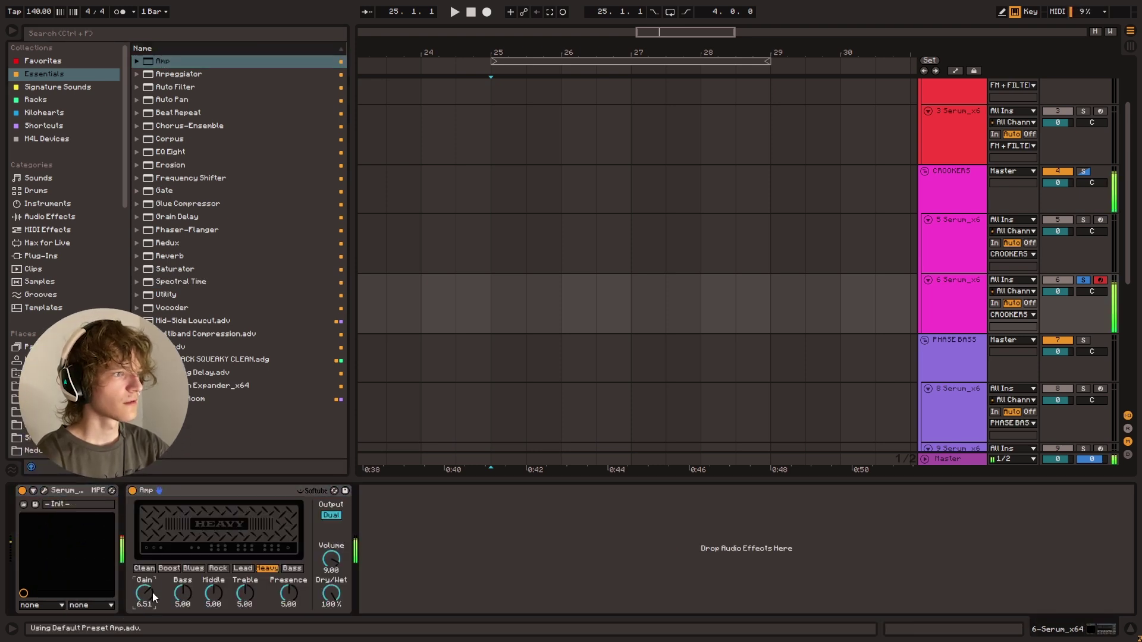
{"action": "left_click", "coordinate": [196, 359]}
{"action": "left_click_drag", "start_coordinate": [196, 359], "coordinate": [404, 562]}
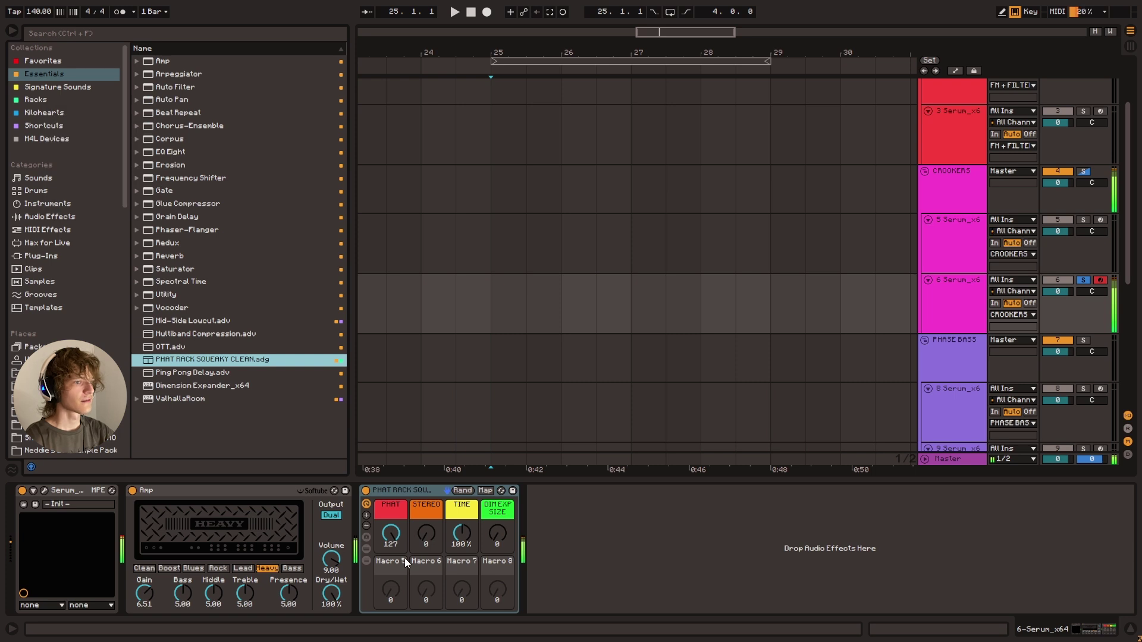
Step: Set the rack's PHAT to 62, STEREO to 127 and TIME to 1000%, and add the Mid-Side Lowcut preset after it
{"action": "double_click", "coordinate": [390, 536]}
{"action": "left_click_drag", "start_coordinate": [456, 535], "coordinate": [421, 516]}
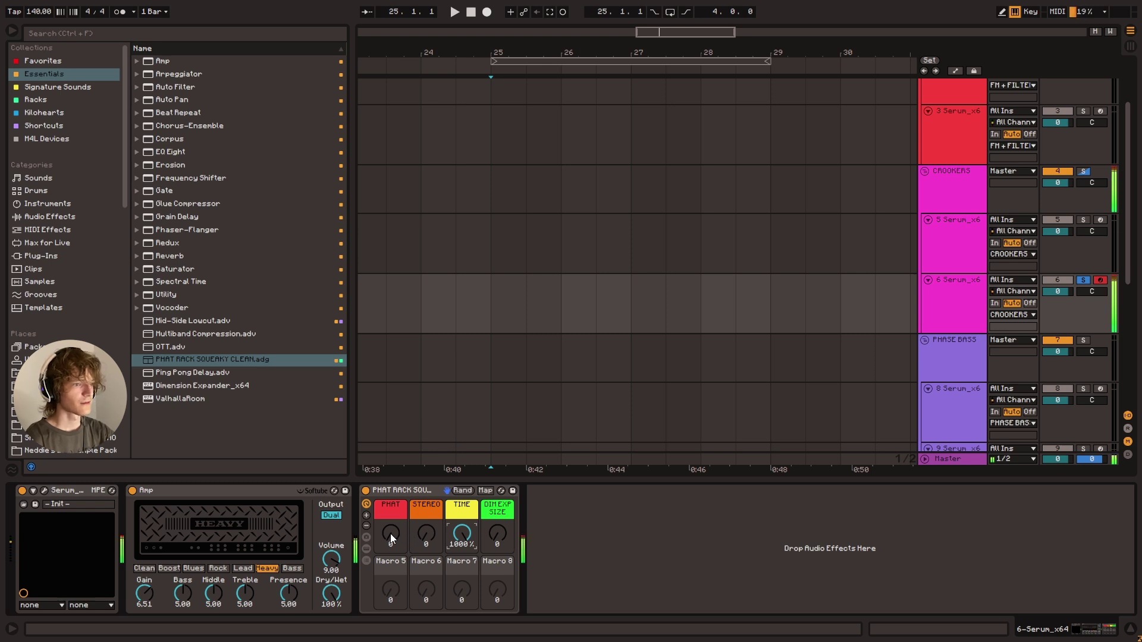
{"action": "left_click_drag", "start_coordinate": [390, 534], "coordinate": [390, 513]}
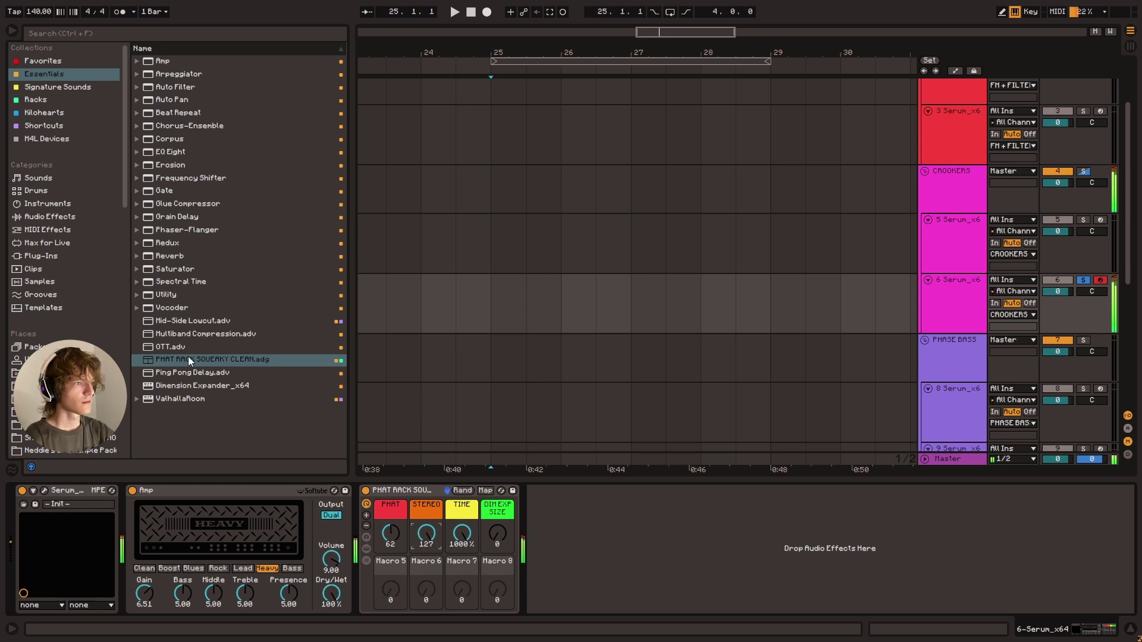
{"action": "left_click_drag", "start_coordinate": [197, 326], "coordinate": [668, 555]}
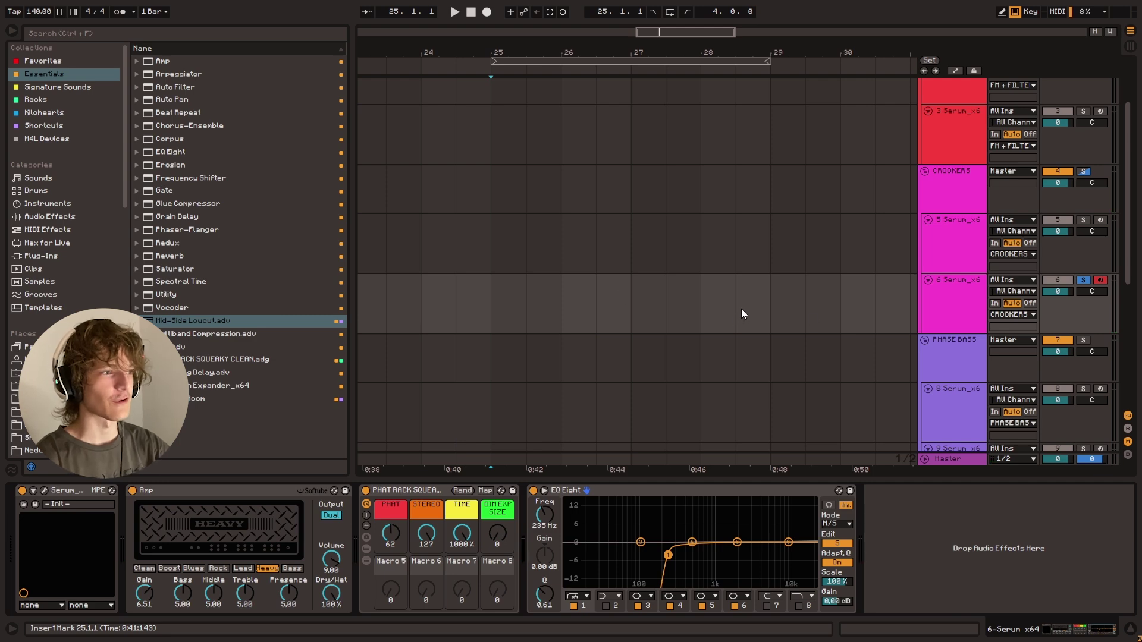
Step: Solo and arm track 5, examine its Serum preset BASS - Beyond and the RPS preset folder, and close the window
{"action": "left_click", "coordinate": [1090, 221]}
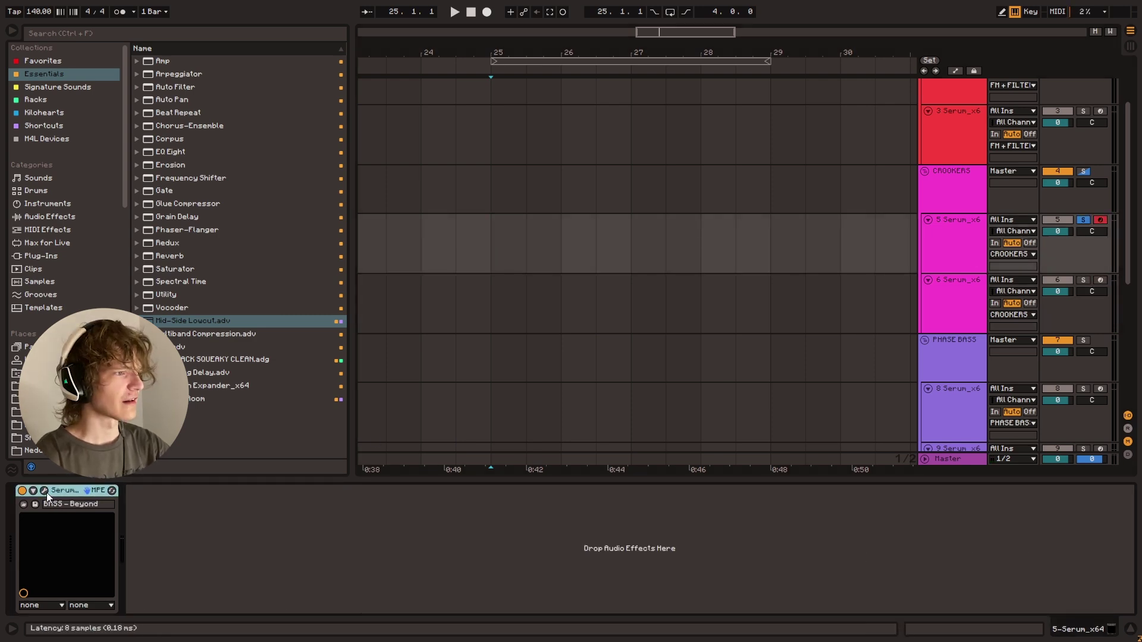
{"action": "left_click", "coordinate": [43, 490]}
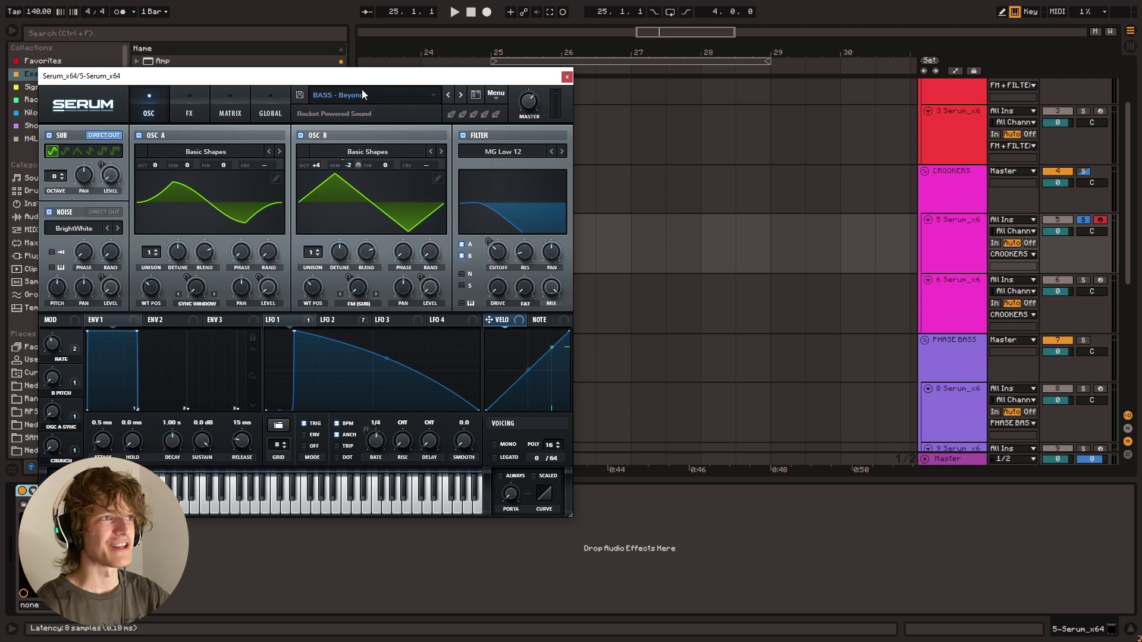
{"action": "left_click", "coordinate": [384, 104]}
{"action": "mouse_move", "coordinate": [383, 243]}
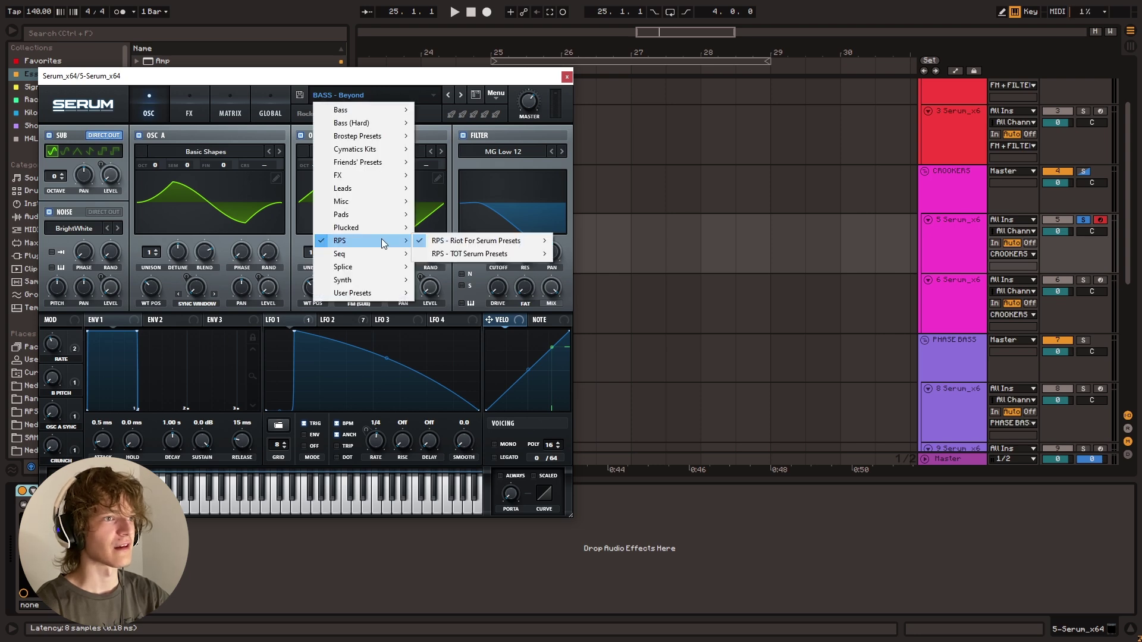
{"action": "left_click", "coordinate": [523, 78]}
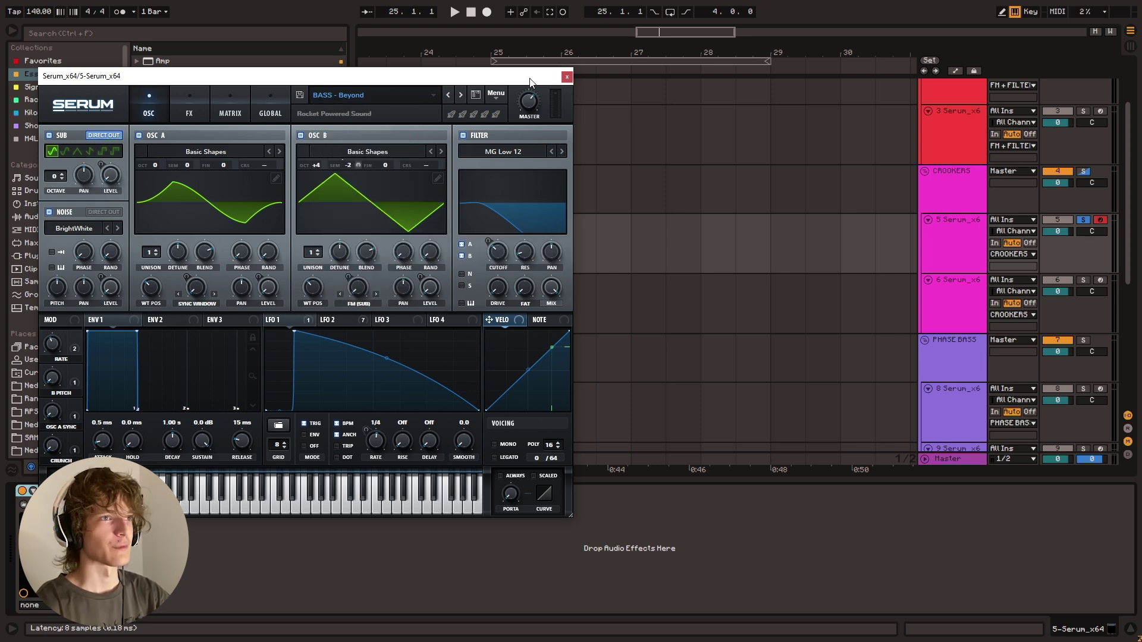
{"action": "left_click", "coordinate": [566, 77]}
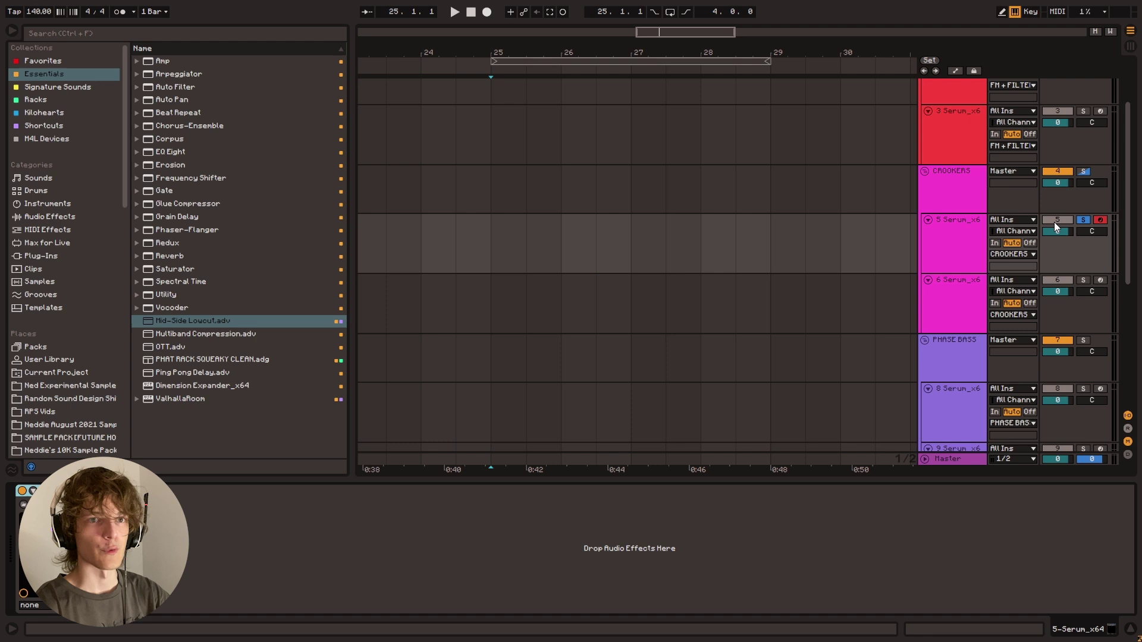
Step: Audition the reference bass on track 5 against the rebuilt bass on track 6 and clear the solo
{"action": "left_click", "coordinate": [971, 238]}
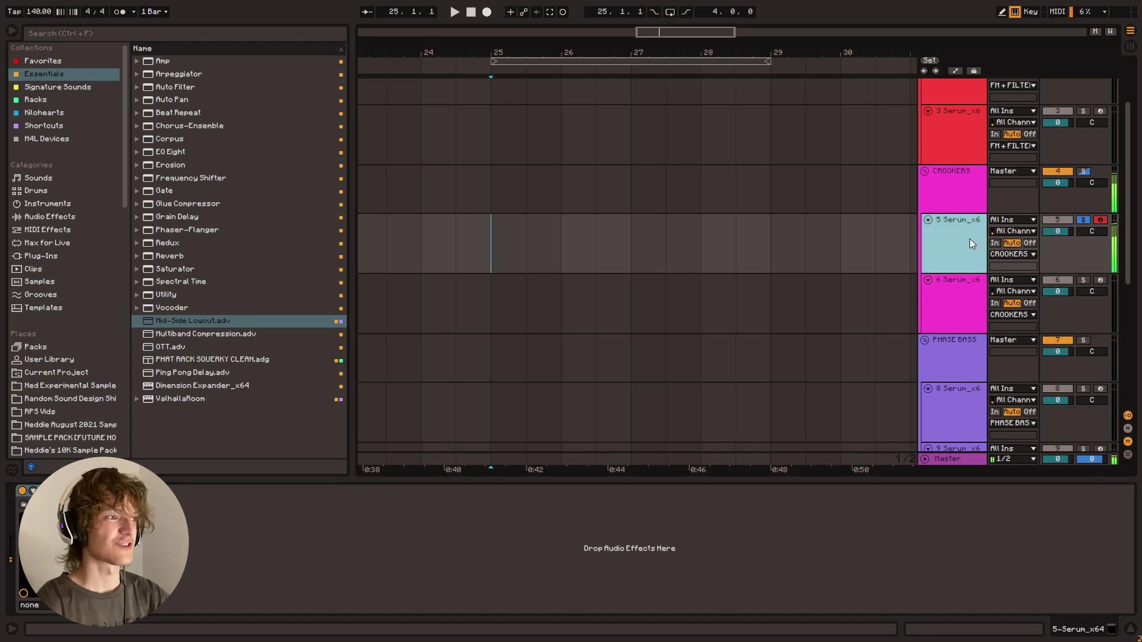
{"action": "left_click", "coordinate": [1083, 280]}
{"action": "left_click", "coordinate": [1084, 279]}
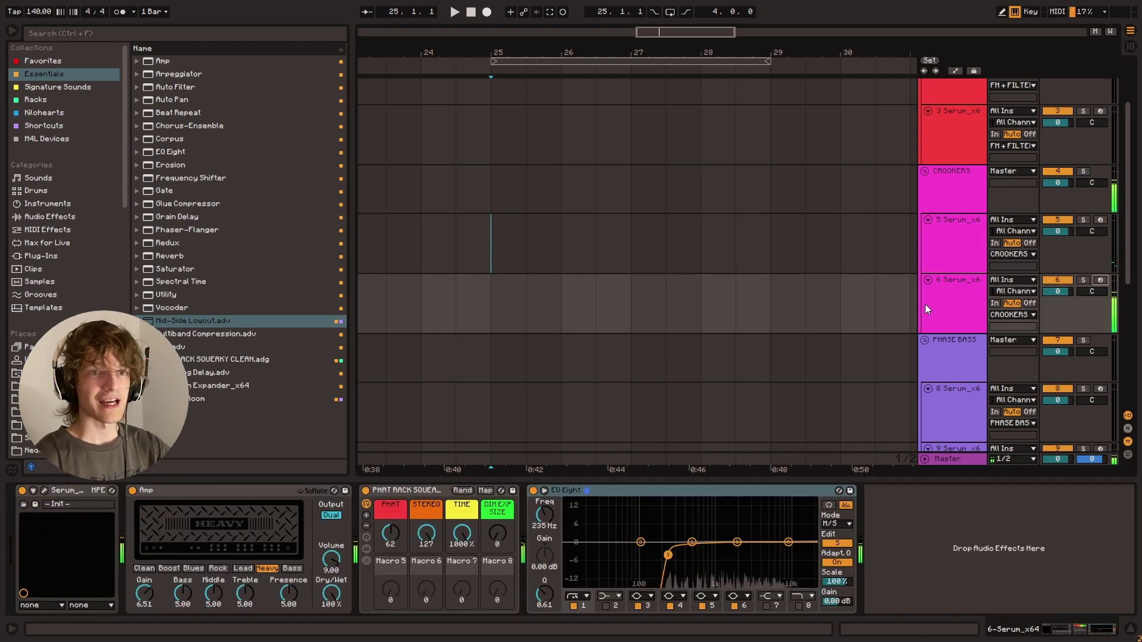
Step: Solo and arm track 8 in the PHASE BASS group and audition its bass sound
{"action": "scroll", "coordinate": [928, 304], "scroll_direction": "down", "scroll_amount": 1}
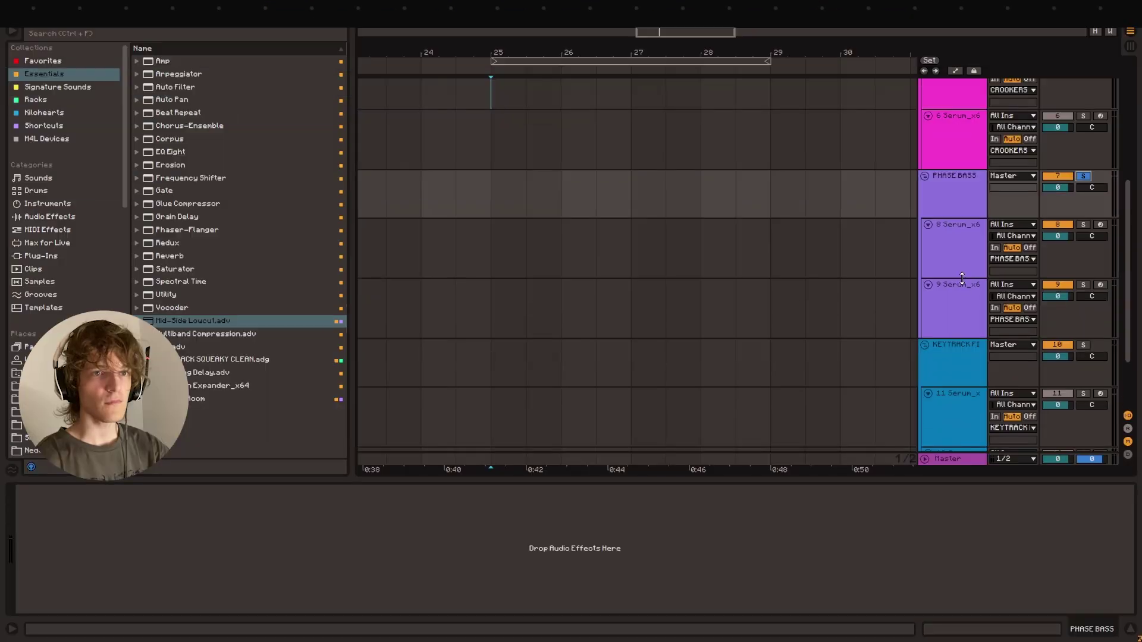
{"action": "left_click", "coordinate": [1082, 225]}
{"action": "left_click", "coordinate": [1100, 224]}
{"action": "scroll", "coordinate": [1100, 225], "scroll_direction": "up", "scroll_amount": 1}
{"action": "left_click", "coordinate": [961, 279]}
{"action": "left_click", "coordinate": [492, 273]}
{"action": "key", "text": "a"}
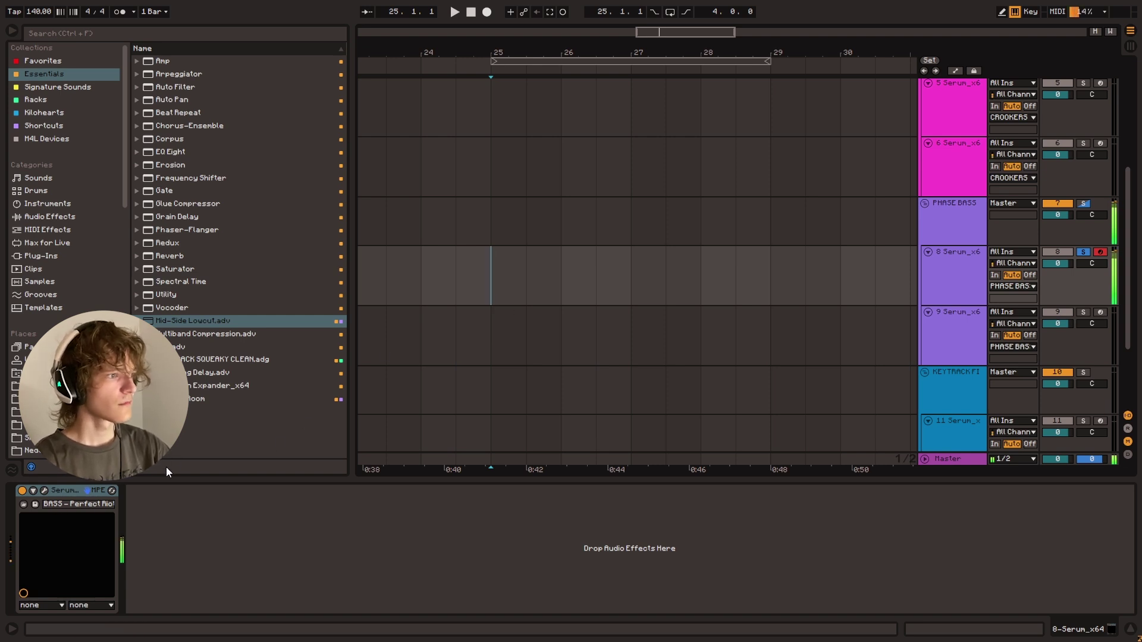
Step: Open Serum on track 8, examine and audition the BASS - Perfect Riot preset, and close the window
{"action": "left_click", "coordinate": [44, 490]}
{"action": "left_click_drag", "start_coordinate": [404, 75], "coordinate": [436, 71]}
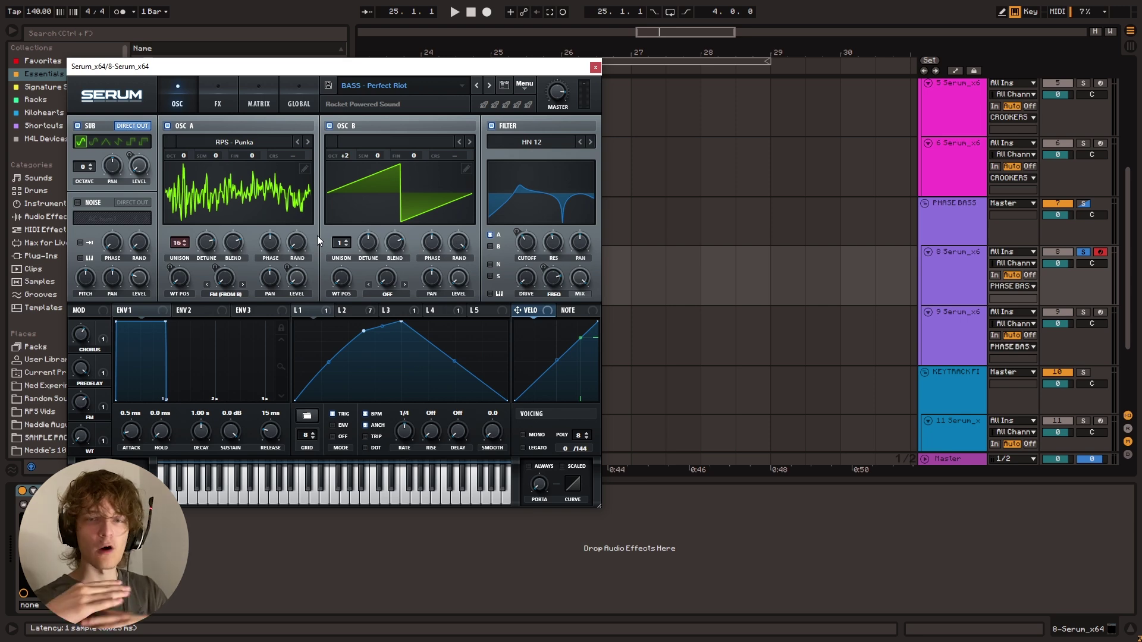
{"action": "key", "text": "a"}
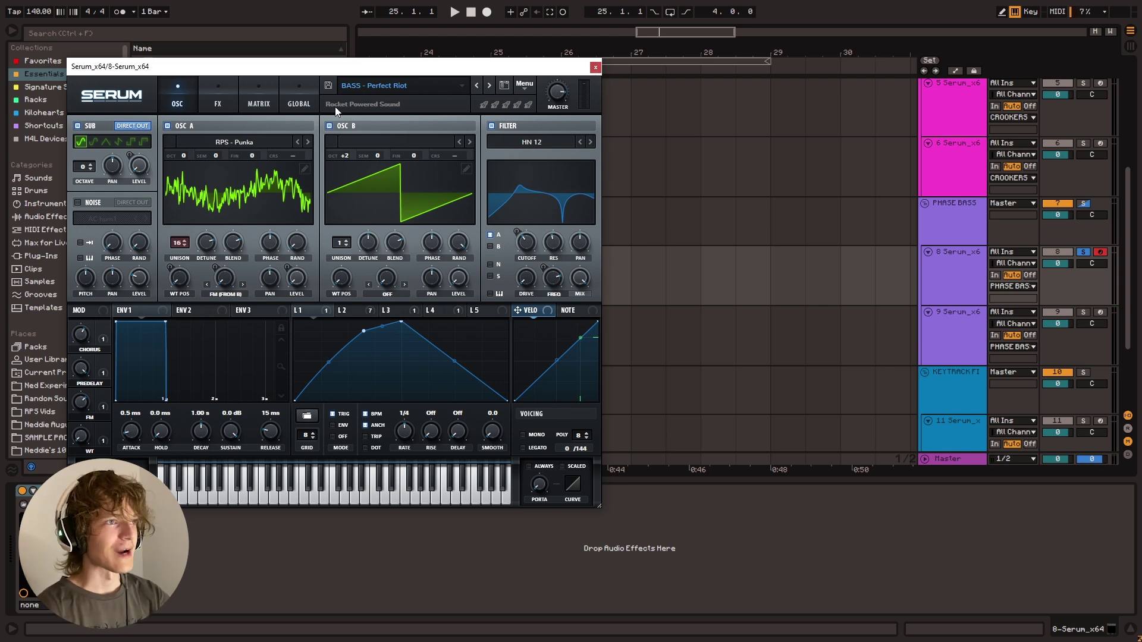
{"action": "left_click", "coordinate": [431, 89]}
{"action": "left_click", "coordinate": [493, 69]}
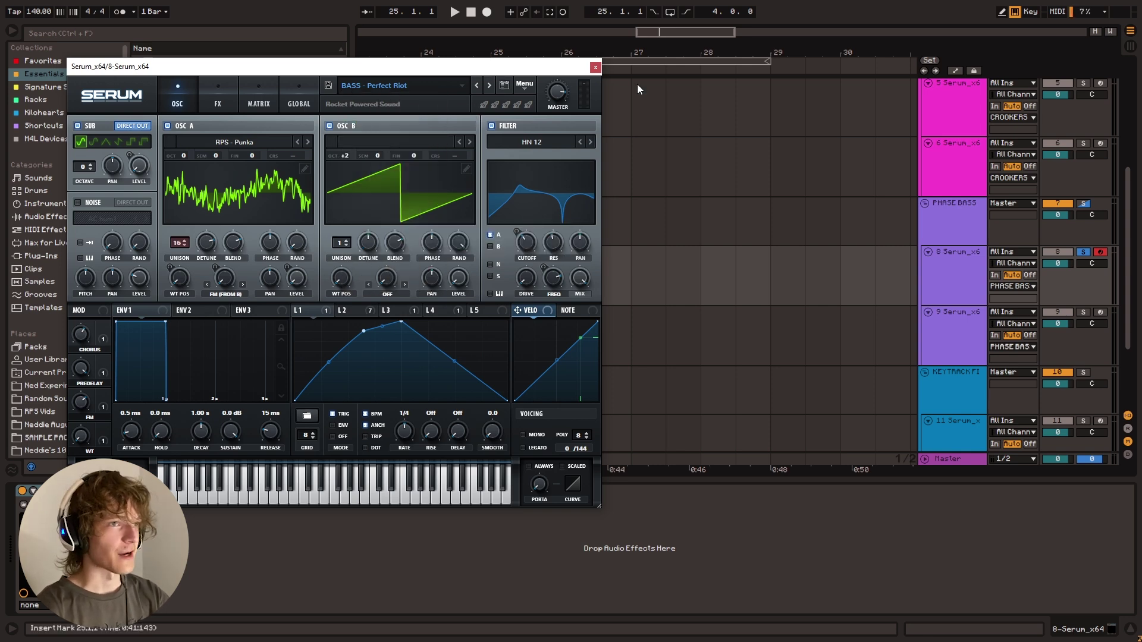
{"action": "left_click", "coordinate": [596, 68]}
Step: Arm track 9 in the PHASE BASS group and open its initialized Serum instance
{"action": "left_click", "coordinate": [957, 334]}
{"action": "scroll", "coordinate": [1083, 288], "scroll_direction": "down", "scroll_amount": 1}
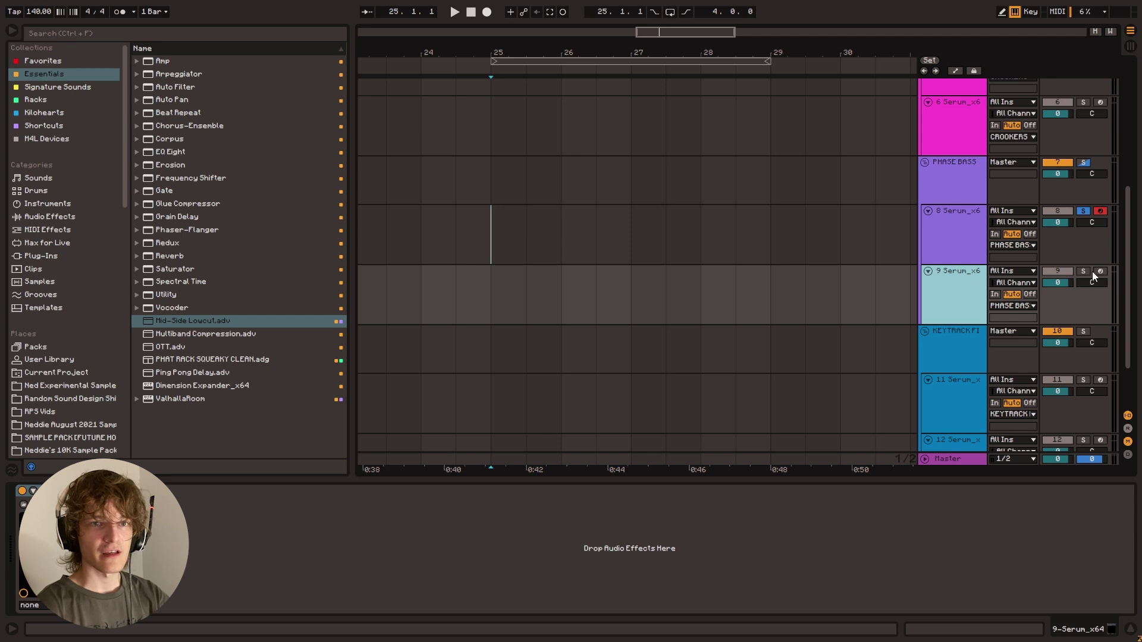
{"action": "left_click", "coordinate": [1099, 271]}
{"action": "left_click", "coordinate": [44, 490]}
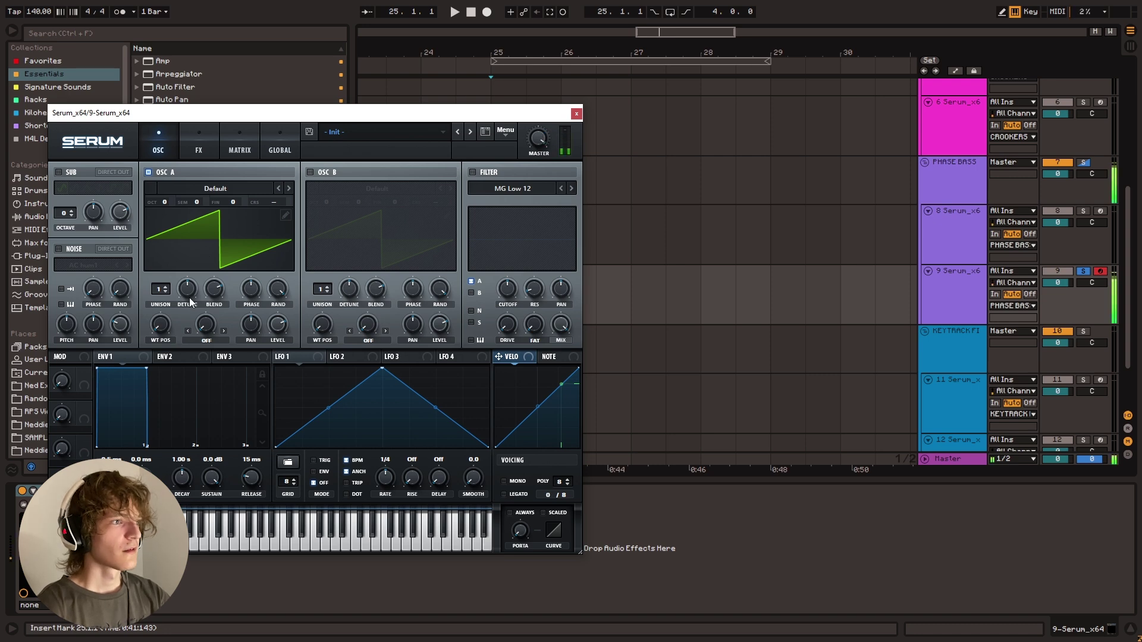
Step: Set oscillator A to 16 unison voices, raise its detune and turn its phase randomness down
{"action": "left_click_drag", "start_coordinate": [159, 296], "coordinate": [276, 74]}
{"action": "left_click_drag", "start_coordinate": [186, 293], "coordinate": [205, 272]}
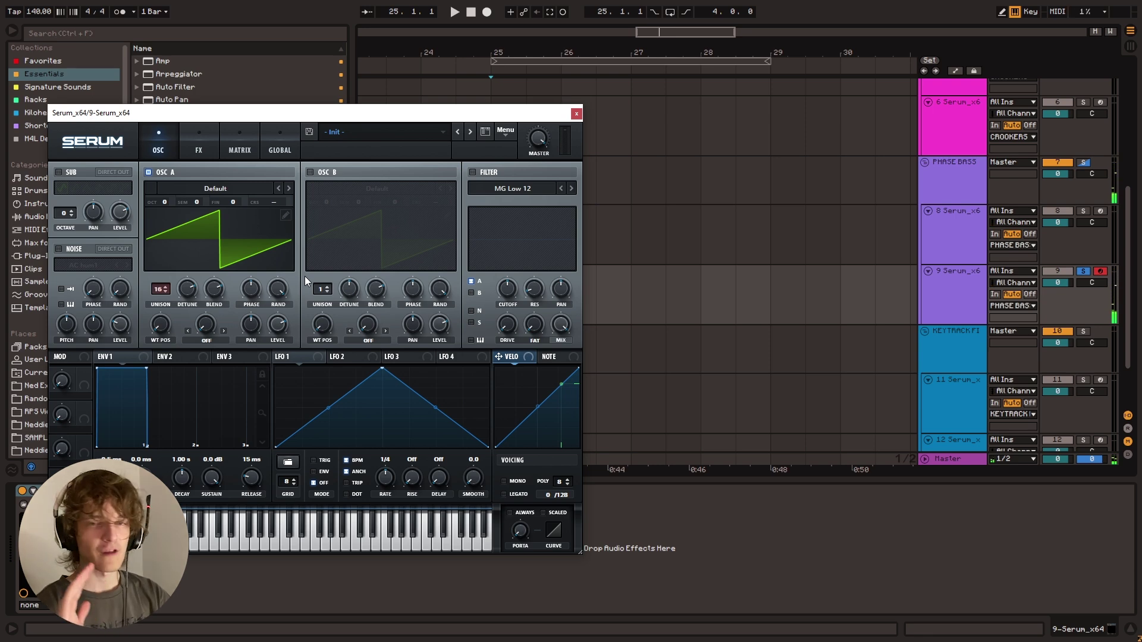
{"action": "left_click_drag", "start_coordinate": [277, 290], "coordinate": [258, 431]}
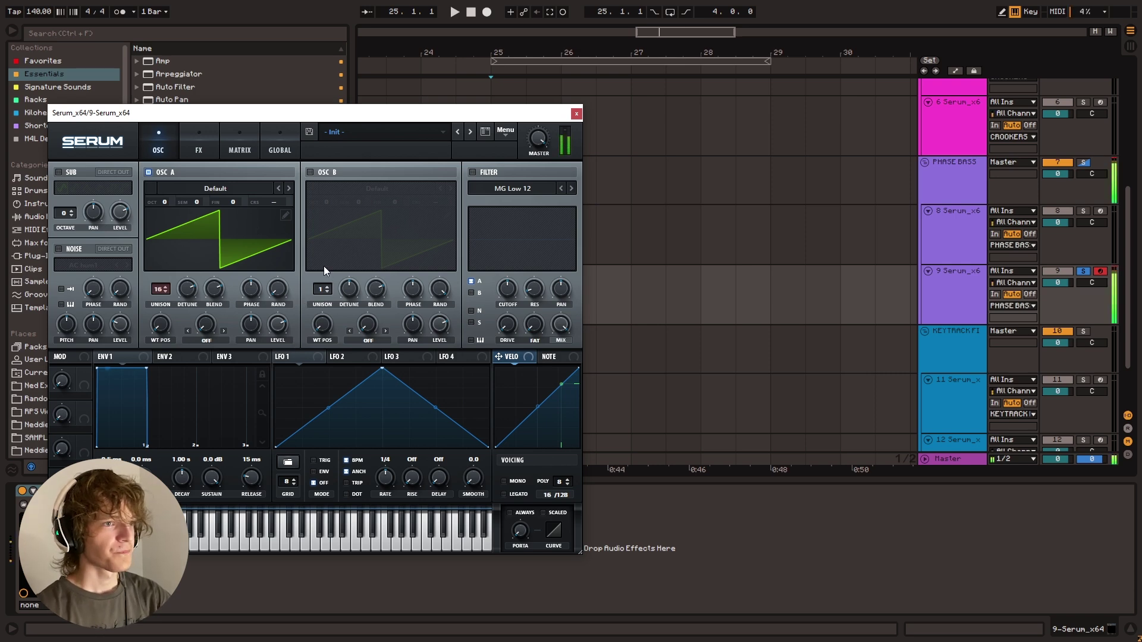
Step: Check the BASS - Perfect Riot settings in track 8's Serum and return to the armed track 9
{"action": "left_click", "coordinate": [950, 227]}
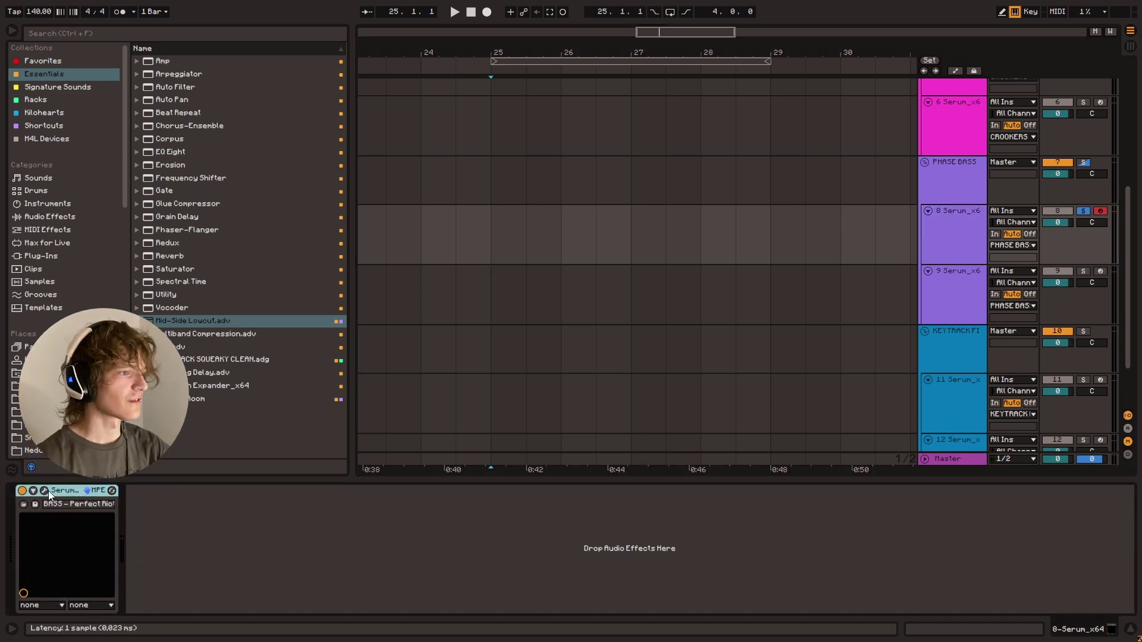
{"action": "left_click", "coordinate": [49, 490]}
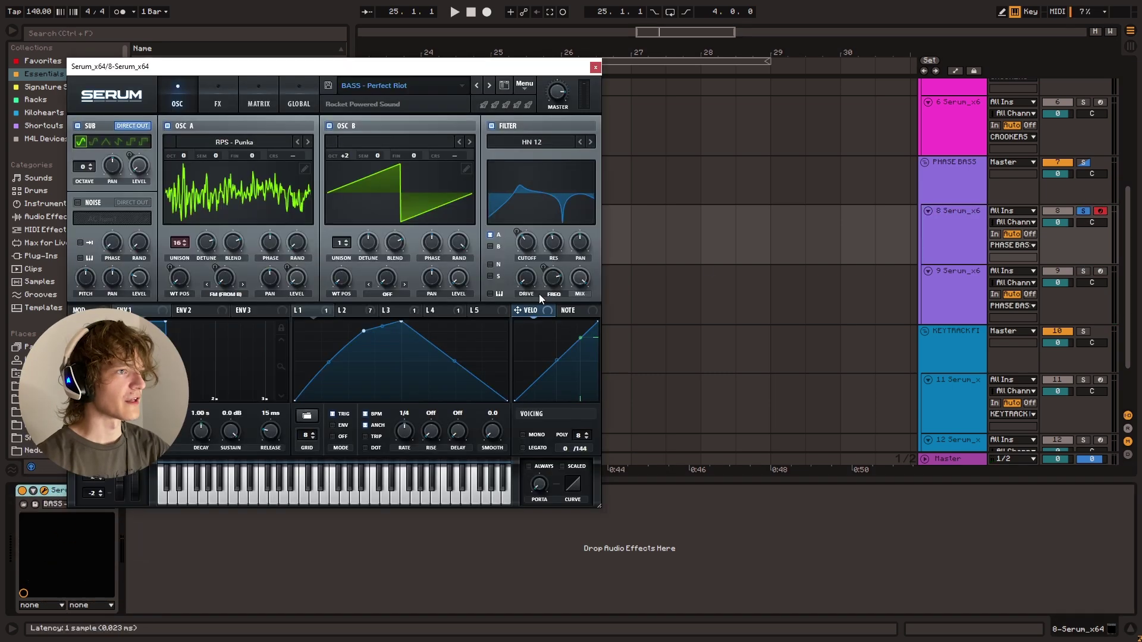
{"action": "left_click", "coordinate": [596, 68]}
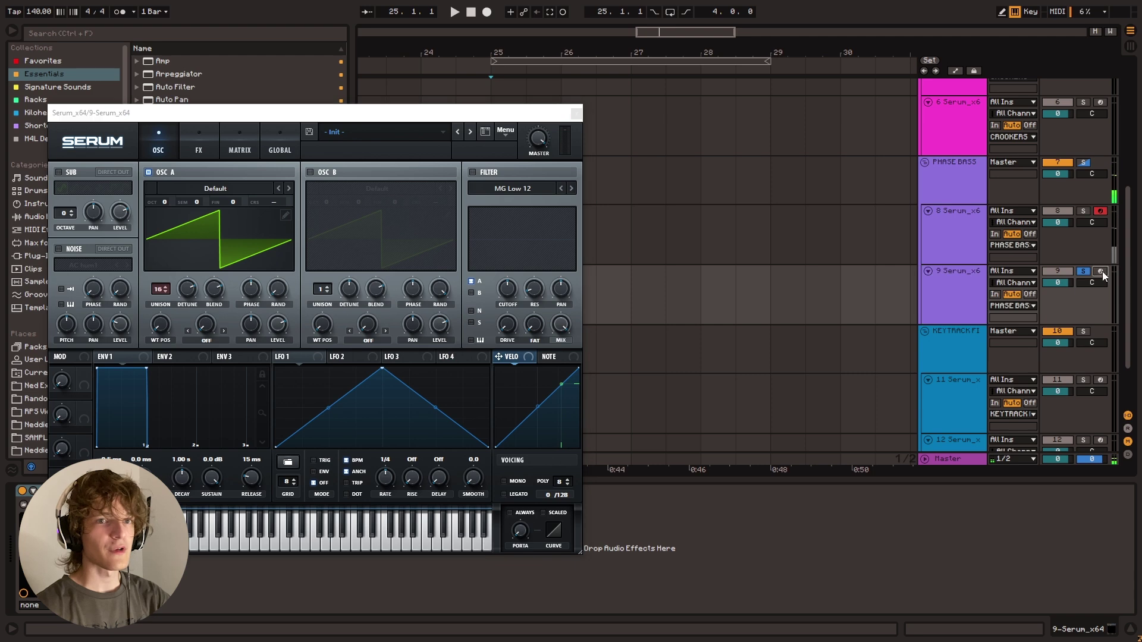
{"action": "left_click", "coordinate": [1100, 271]}
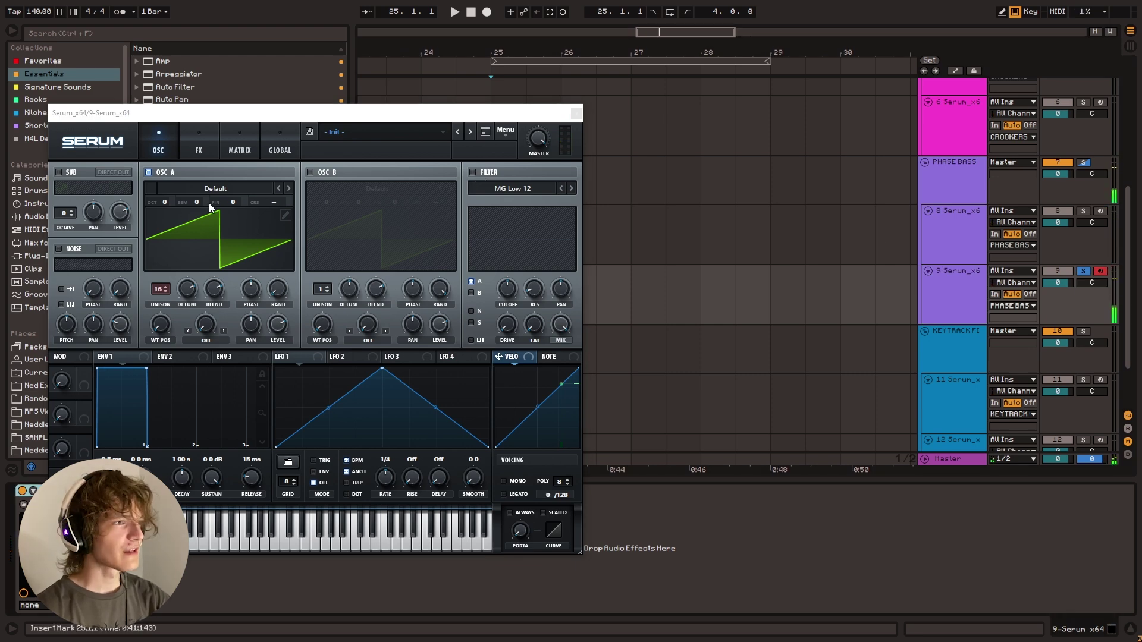
Step: Load the spectral wavetable Monster 1 [SL] into oscillator A
{"action": "left_click", "coordinate": [172, 189]}
{"action": "mouse_move", "coordinate": [215, 228]}
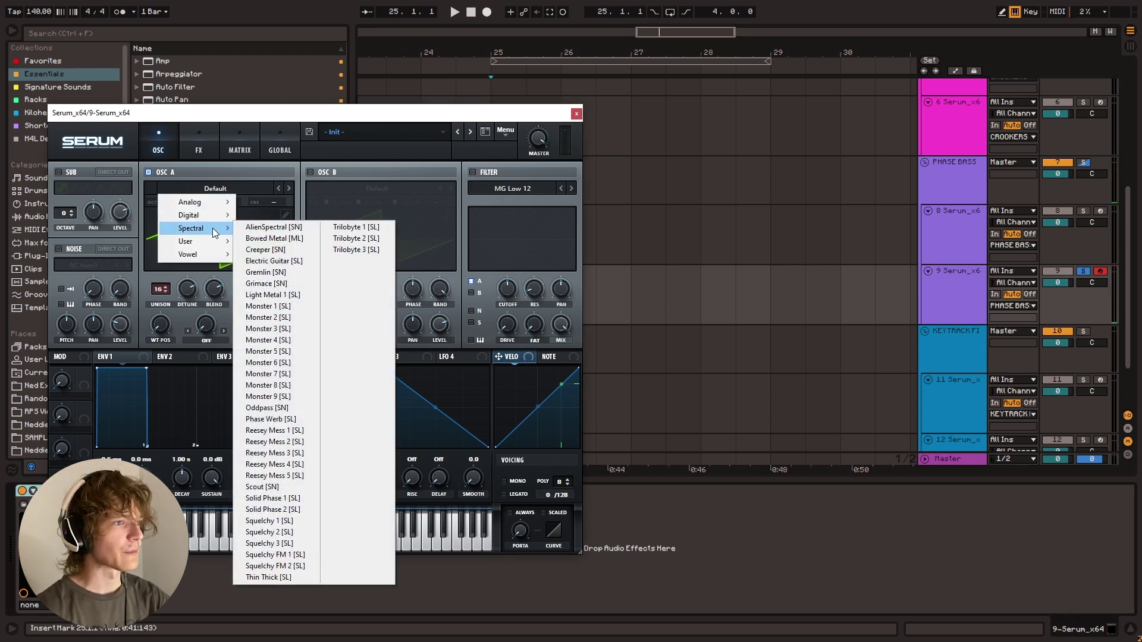
{"action": "left_click", "coordinate": [259, 307]}
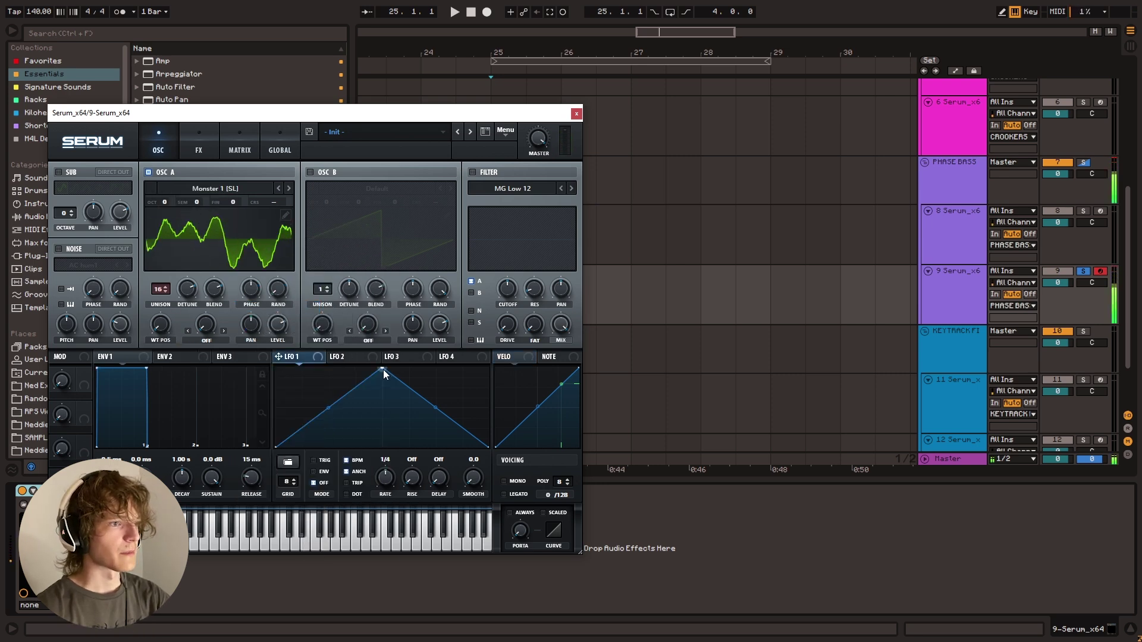
Step: Shape LFO 1 as a rising ramp in envelope mode and modulate oscillator A's wavetable position with it
{"action": "left_click_drag", "start_coordinate": [385, 371], "coordinate": [488, 368]}
{"action": "left_click_drag", "start_coordinate": [278, 356], "coordinate": [169, 309]}
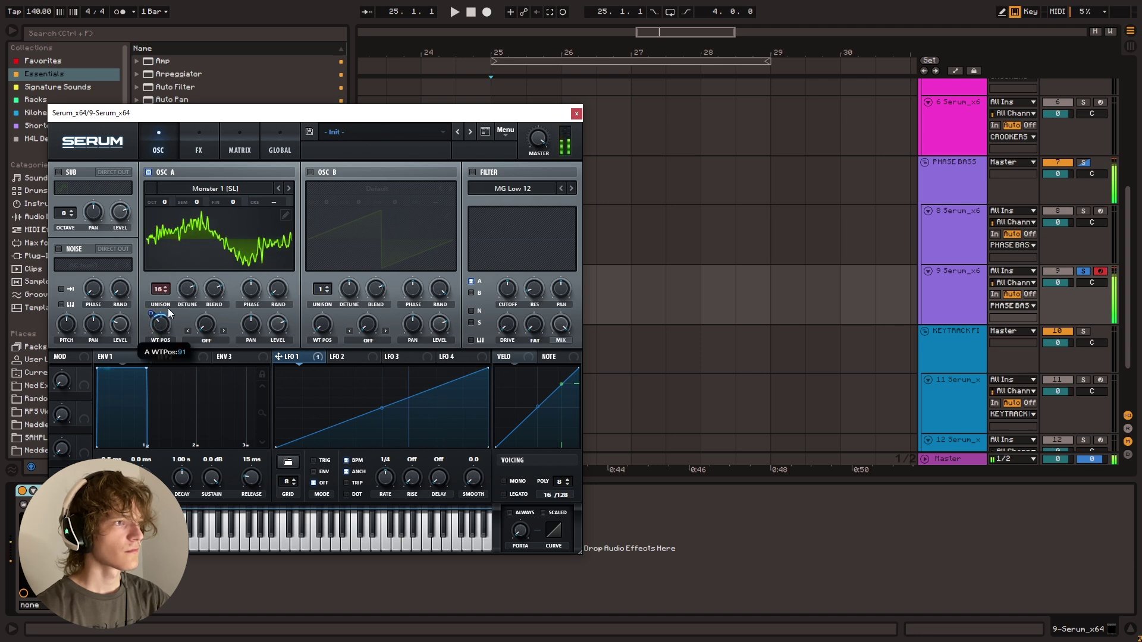
{"action": "left_click", "coordinate": [320, 472]}
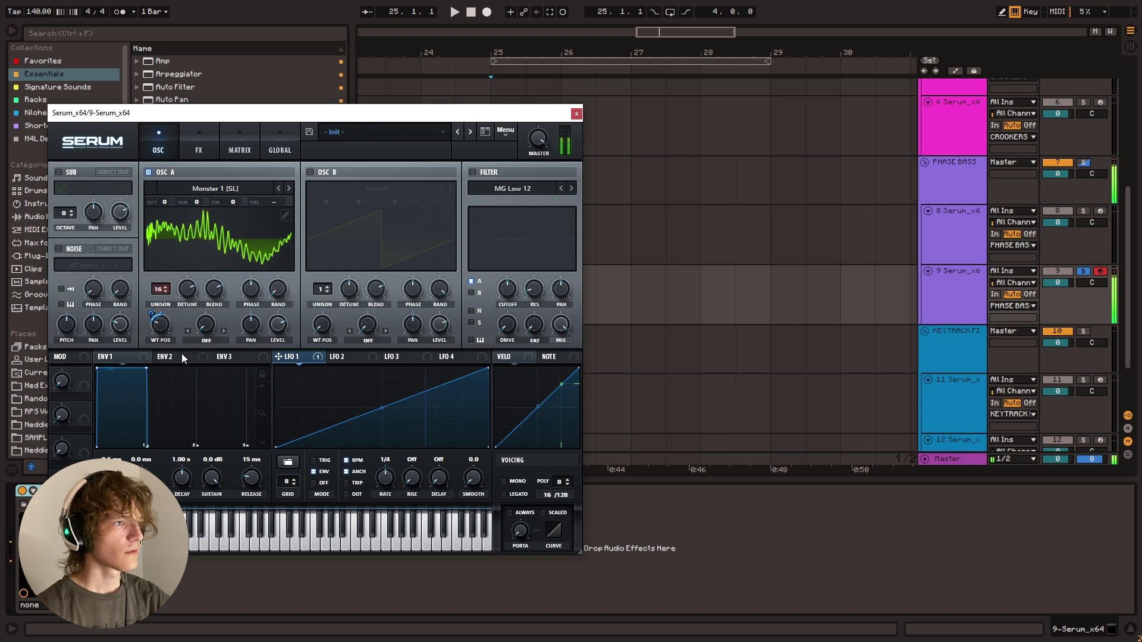
Step: Enable the filter and set its type to HN 12 from the Multi filters
{"action": "left_click", "coordinate": [472, 172]}
{"action": "left_click", "coordinate": [518, 188]}
{"action": "mouse_move", "coordinate": [519, 206]}
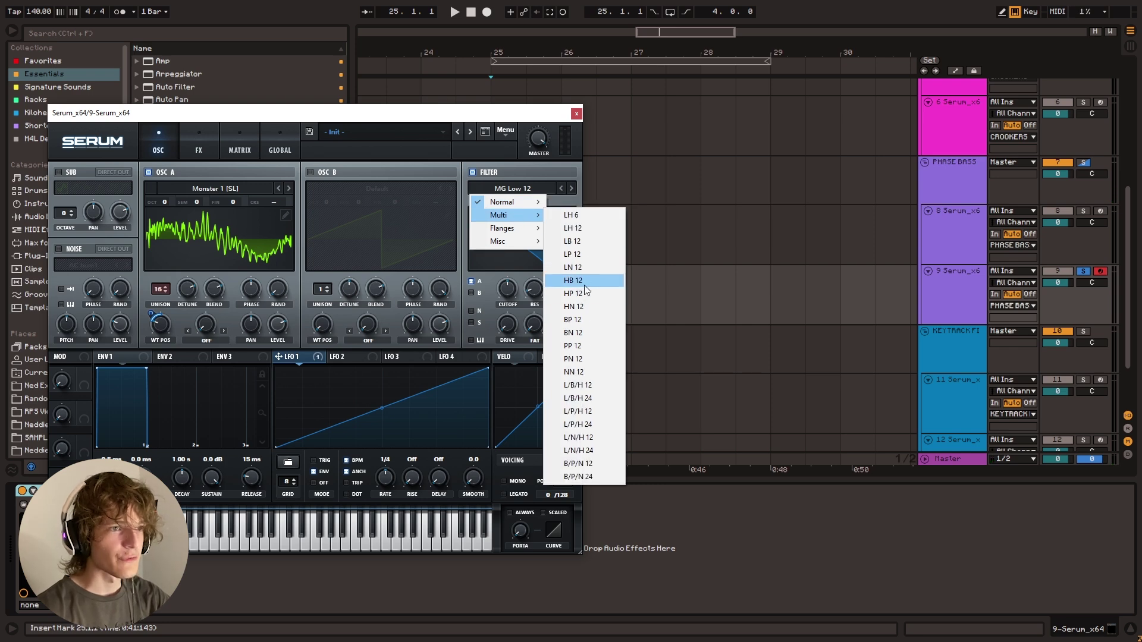
{"action": "left_click", "coordinate": [586, 308]}
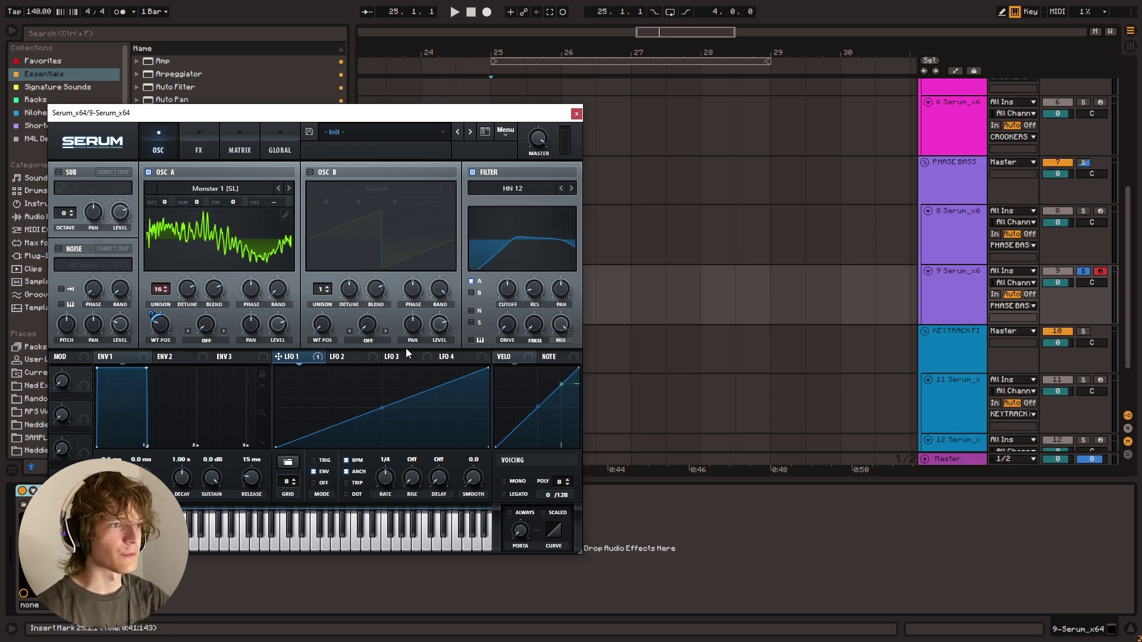
Step: Shape LFO 2 with an earlier peak and outward-rounded slopes, and set it to envelope mode
{"action": "left_click", "coordinate": [340, 357]}
{"action": "left_click_drag", "start_coordinate": [380, 368], "coordinate": [334, 367]}
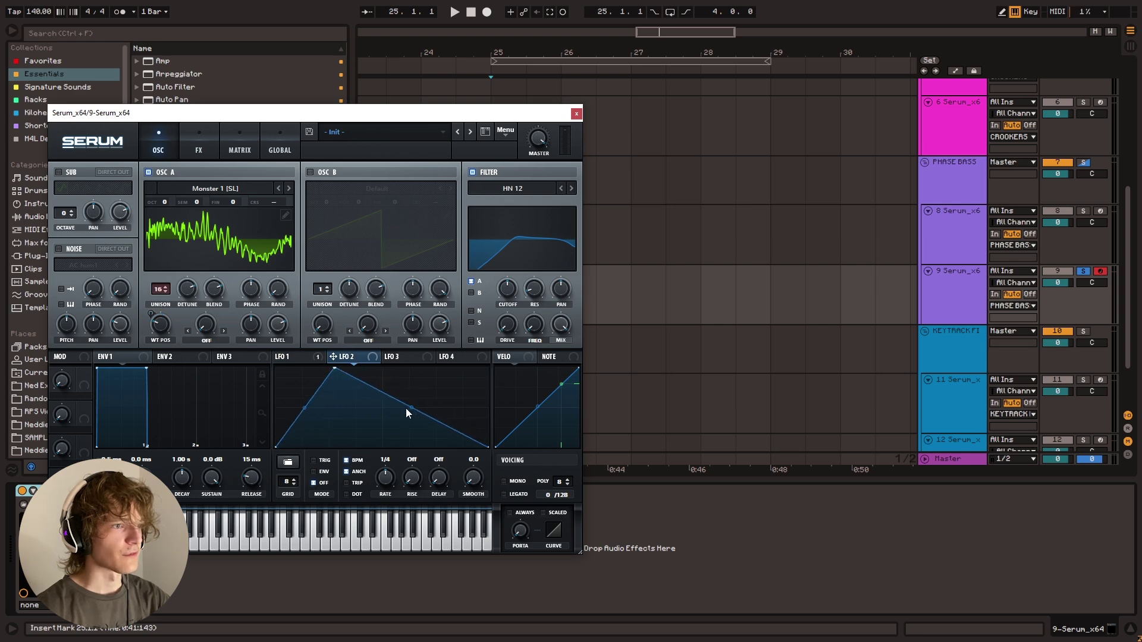
{"action": "key", "text": "a"}
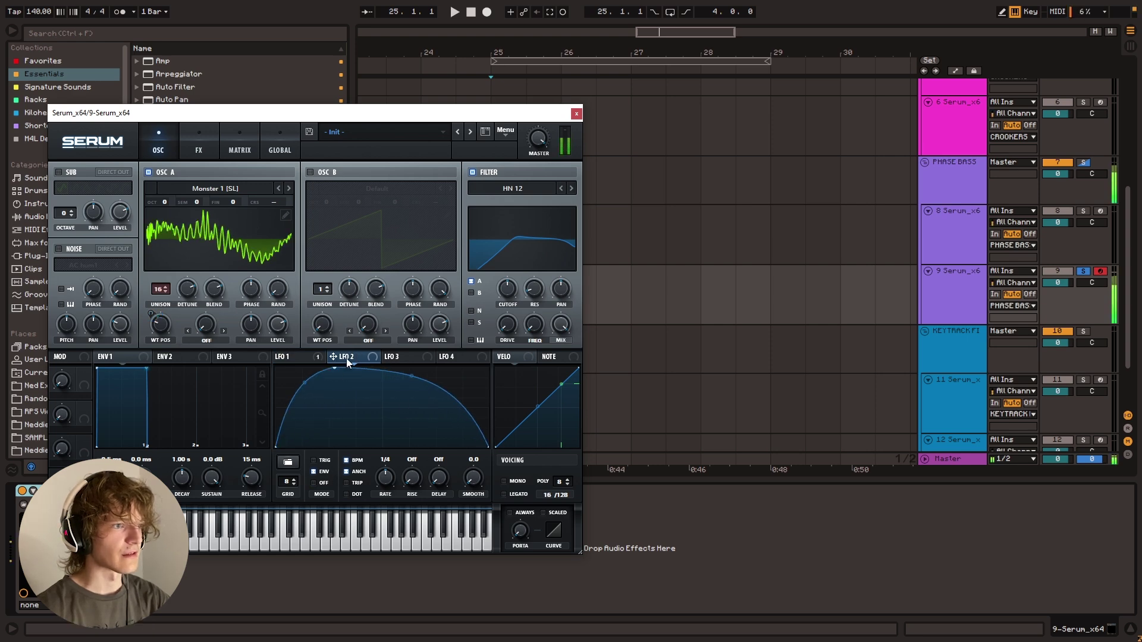
Step: Modulate the filter's cutoff with LFO 2 and adjust the cutoff while playing a note
{"action": "left_click_drag", "start_coordinate": [539, 260], "coordinate": [538, 237]}
{"action": "left_click_drag", "start_coordinate": [507, 279], "coordinate": [508, 292]}
{"action": "key", "text": "a"}
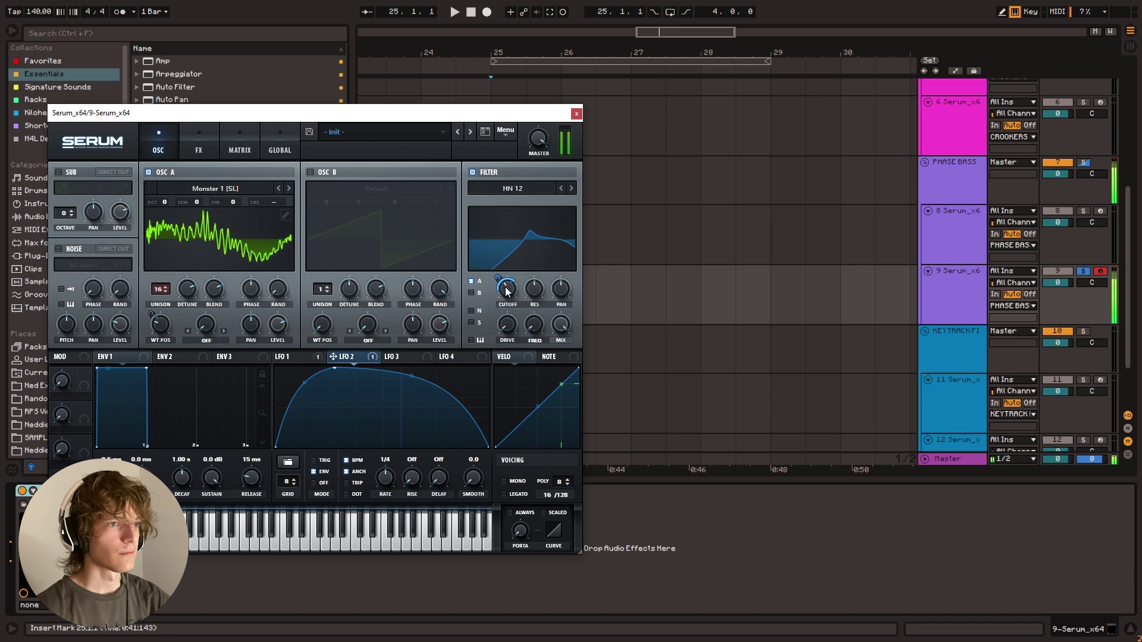
Step: Modulate the filter's FREQ control with LFO 2 and set its base value to 64%
{"action": "left_click_drag", "start_coordinate": [349, 357], "coordinate": [533, 325]}
{"action": "left_click_drag", "start_coordinate": [524, 313], "coordinate": [526, 350]}
{"action": "key", "text": "a"}
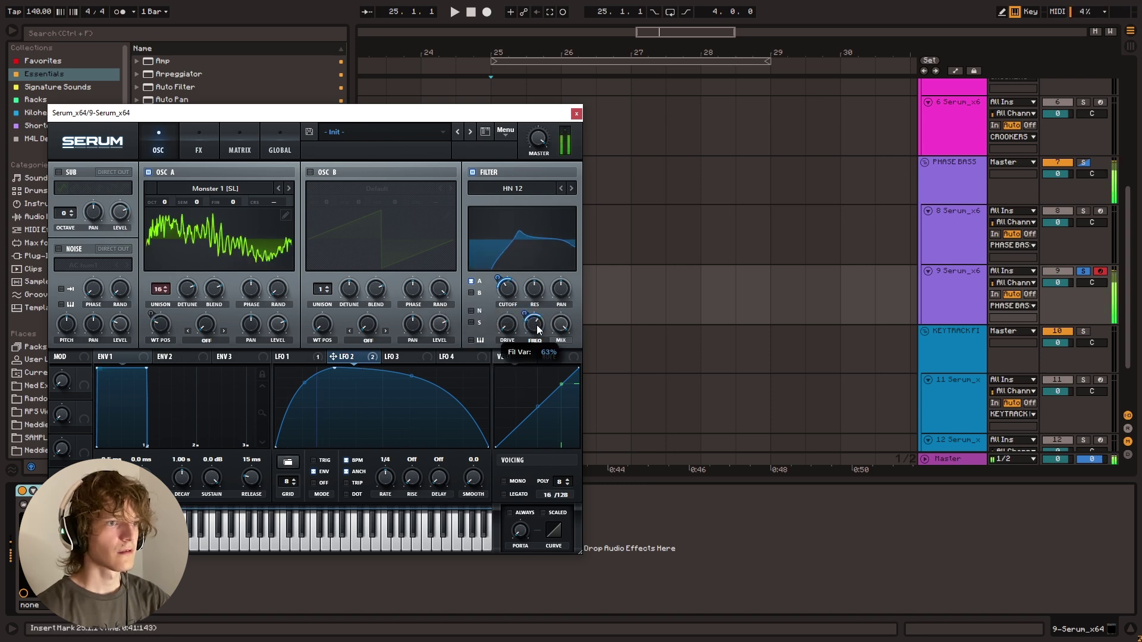
{"action": "mouse_move", "coordinate": [530, 327]}
{"action": "left_mouse_down"}
{"action": "mouse_move", "coordinate": [544, 295]}
{"action": "mouse_move", "coordinate": [538, 309]}
{"action": "left_mouse_up"}
{"action": "key", "text": "a"}
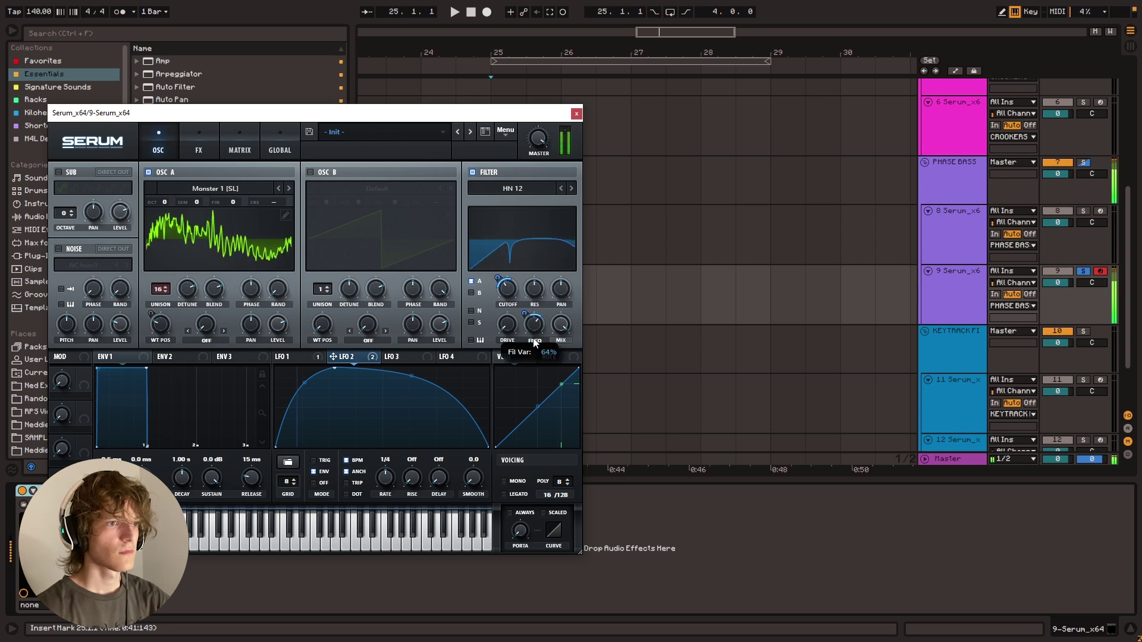
Step: Enable the Compressor effect in multiband mode and switch on the sub oscillator
{"action": "left_click", "coordinate": [202, 153]}
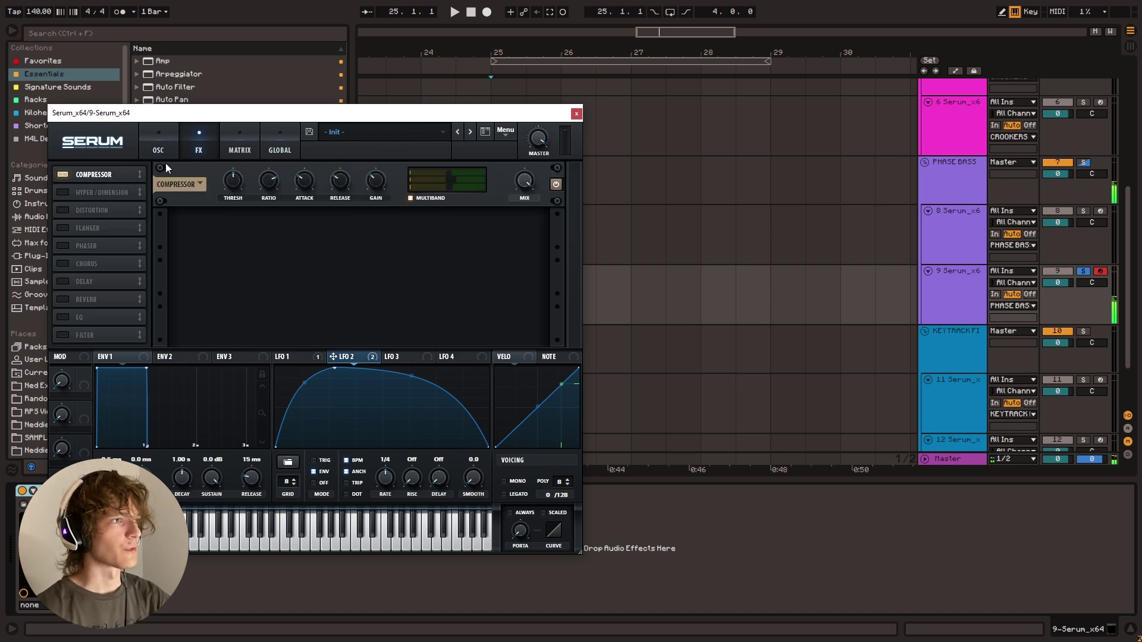
{"action": "left_click", "coordinate": [159, 148]}
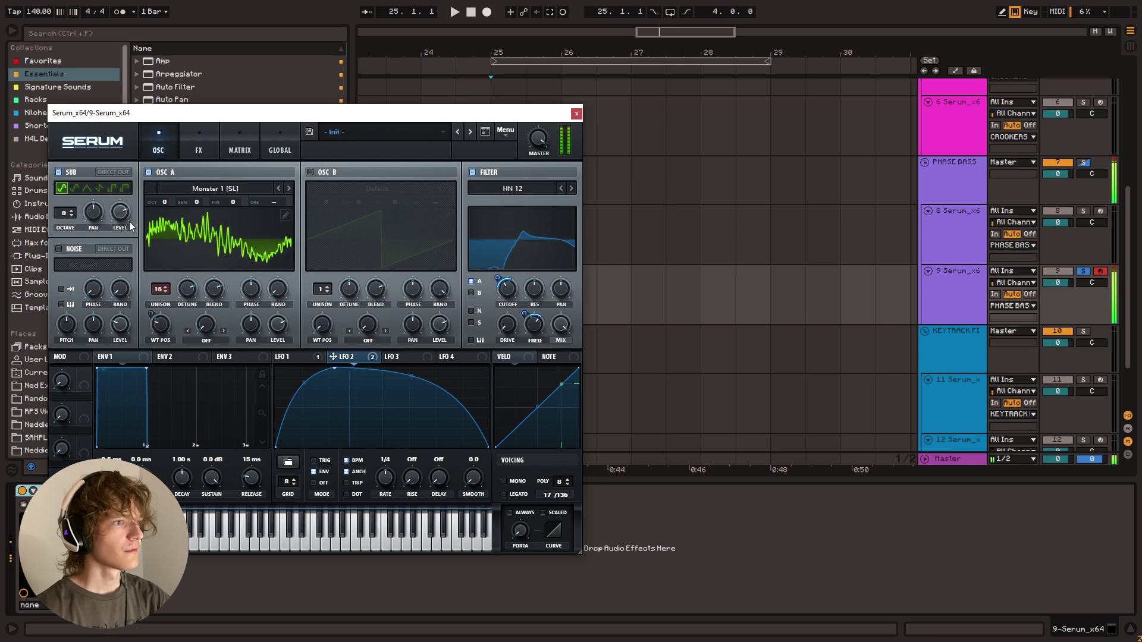
Step: Modulate the sub level and oscillator A's level with LFO 2, using an amount of 93 for oscillator A
{"action": "left_click", "coordinate": [319, 358]}
{"action": "left_click_drag", "start_coordinate": [333, 356], "coordinate": [120, 212]}
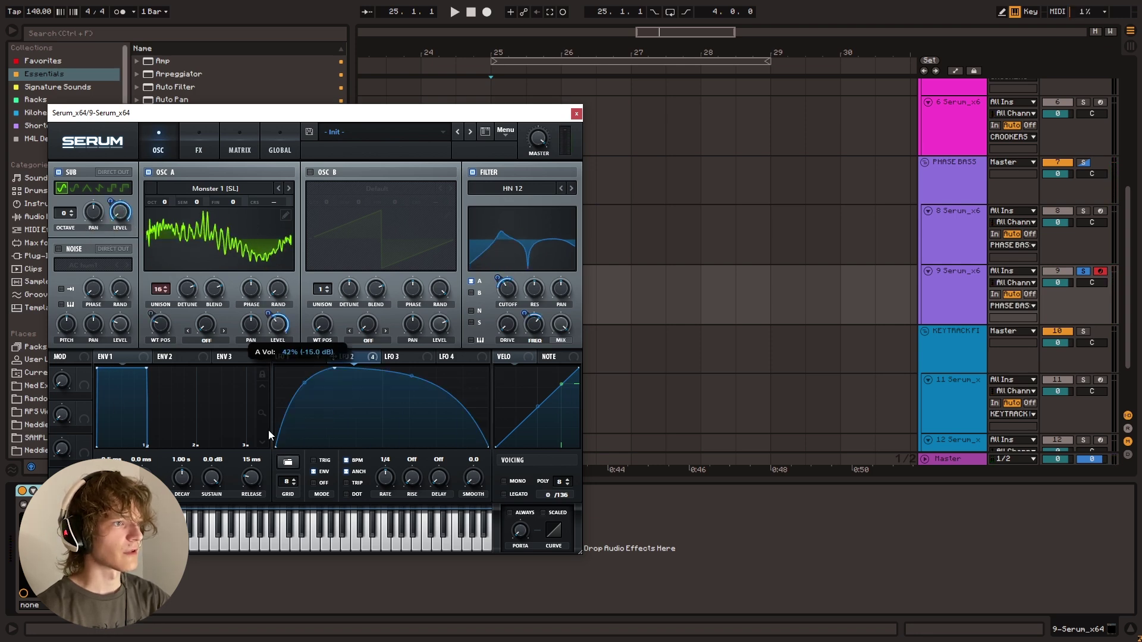
{"action": "key", "text": "a"}
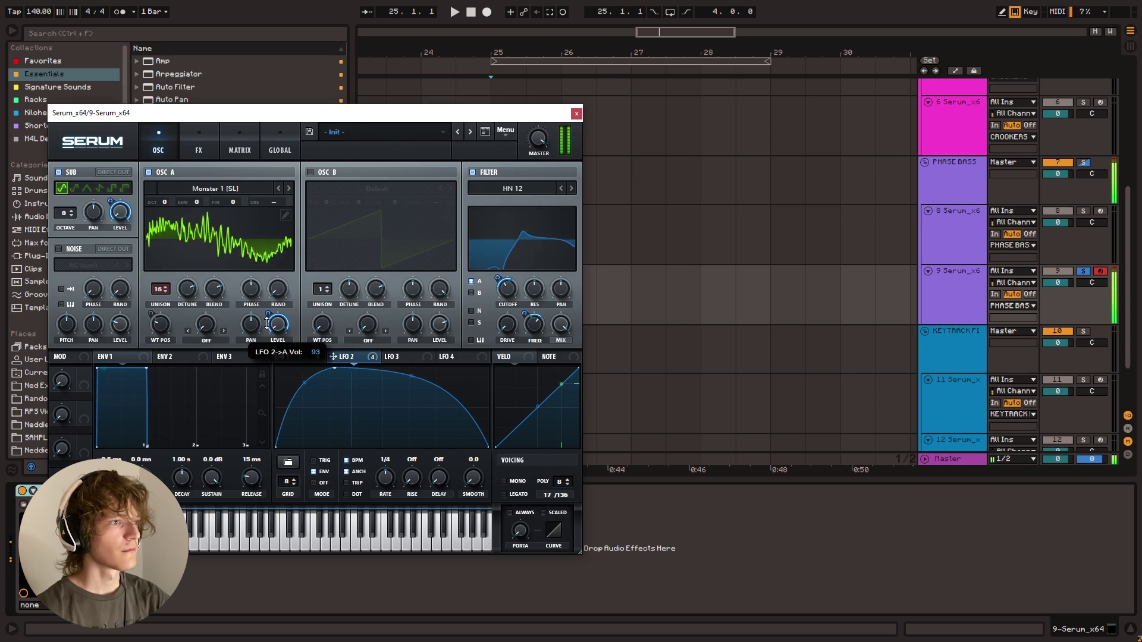
Step: Enable Hyper/Dimension, try Distortion ahead of the Compressor and switch it off again, and close the synth window
{"action": "left_click", "coordinate": [199, 146]}
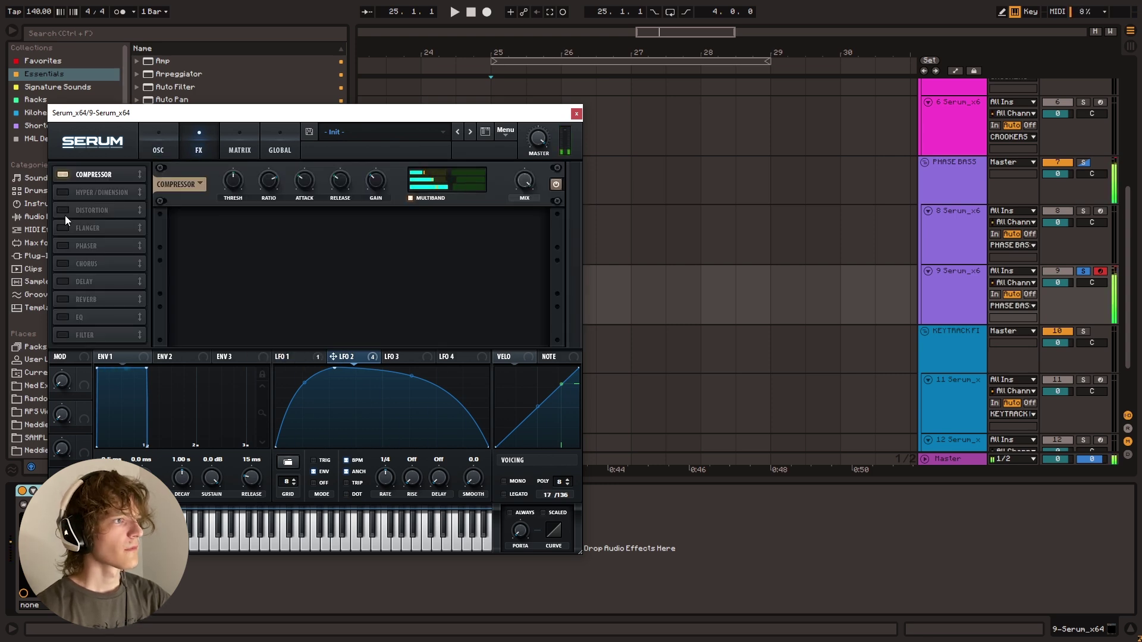
{"action": "left_click", "coordinate": [63, 193]}
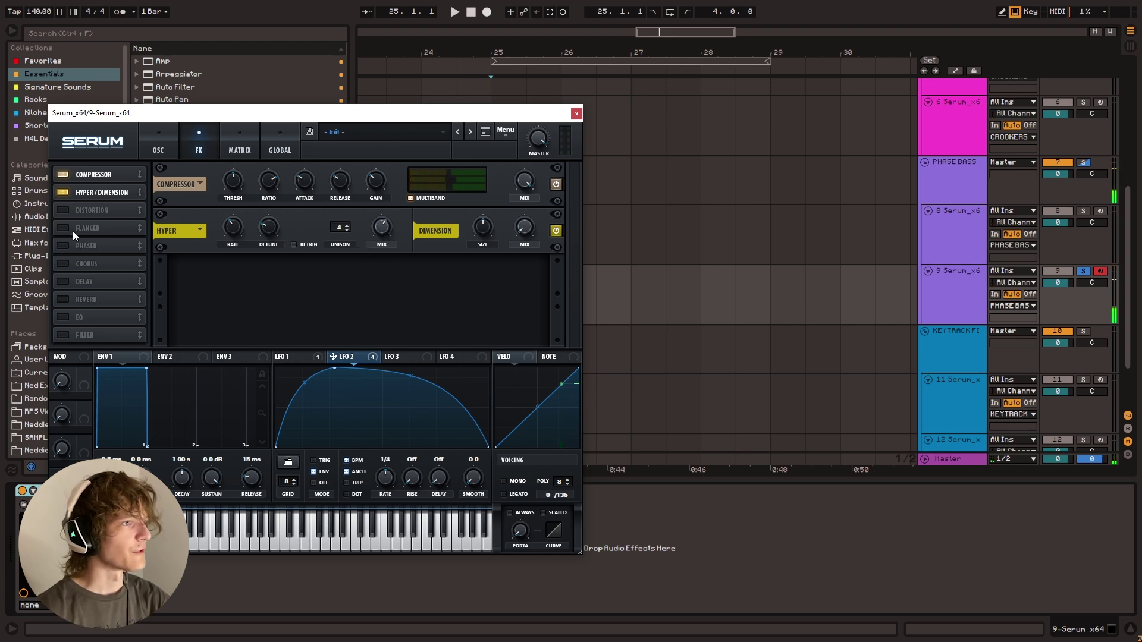
{"action": "left_click", "coordinate": [61, 210]}
{"action": "left_click_drag", "start_coordinate": [89, 210], "coordinate": [102, 174]}
{"action": "left_click_drag", "start_coordinate": [440, 182], "coordinate": [467, 126]}
{"action": "left_click", "coordinate": [62, 175]}
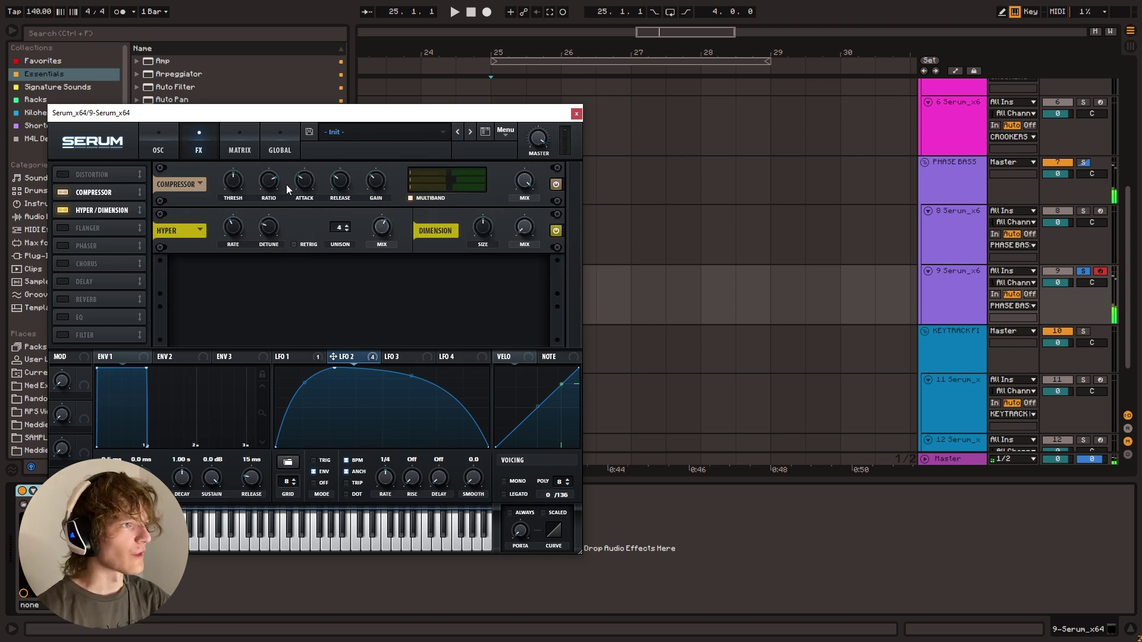
{"action": "left_click", "coordinate": [575, 113]}
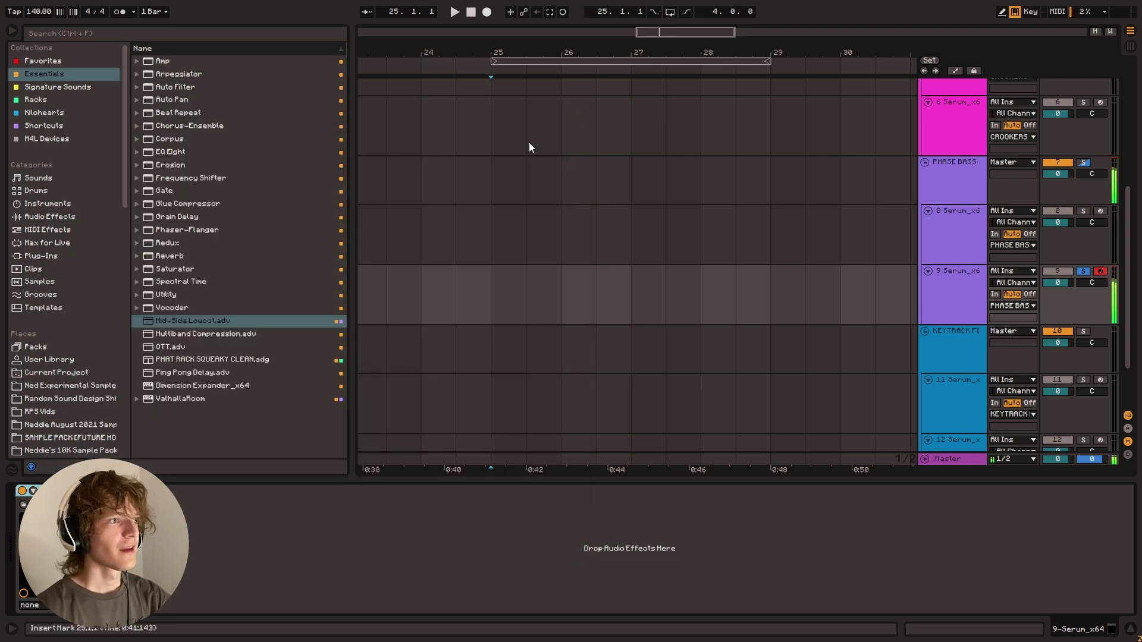
Step: Add the PHAT RACK SQUEAKY CLEAN rack to track 9, with TIME at 1000% and PHAT at 54
{"action": "double_click", "coordinate": [210, 360]}
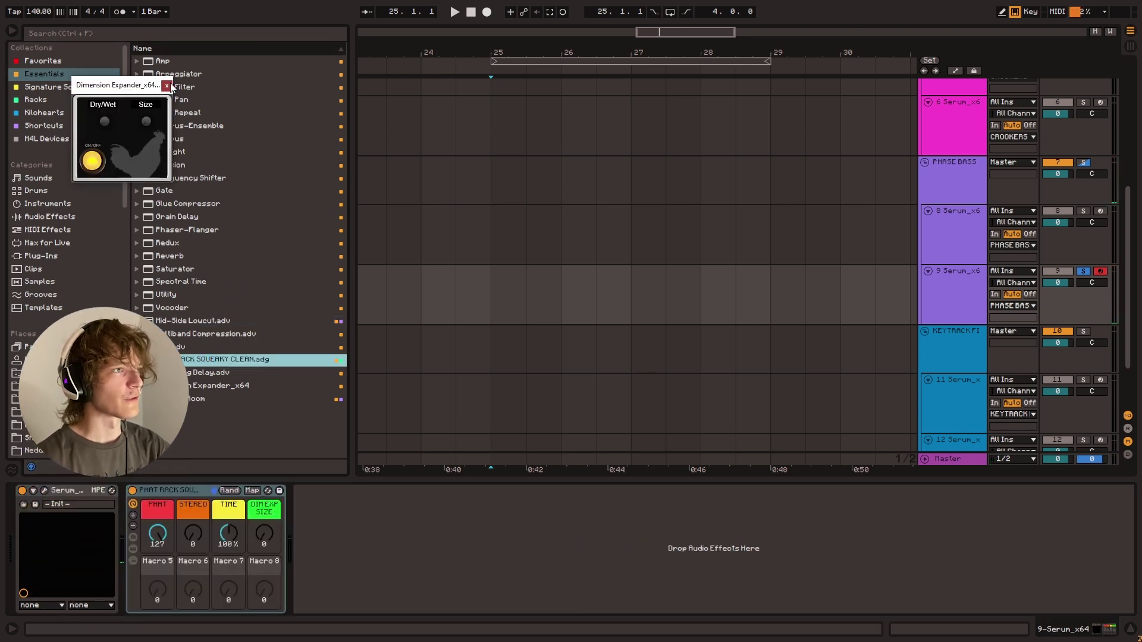
{"action": "left_click_drag", "start_coordinate": [228, 533], "coordinate": [228, 474]}
{"action": "left_click_drag", "start_coordinate": [157, 533], "coordinate": [157, 484]}
Step: Insert Spectral Time before the rack with -114 ms tilt, zero spray, 16% stereo and 16% feedback
{"action": "double_click", "coordinate": [190, 281]}
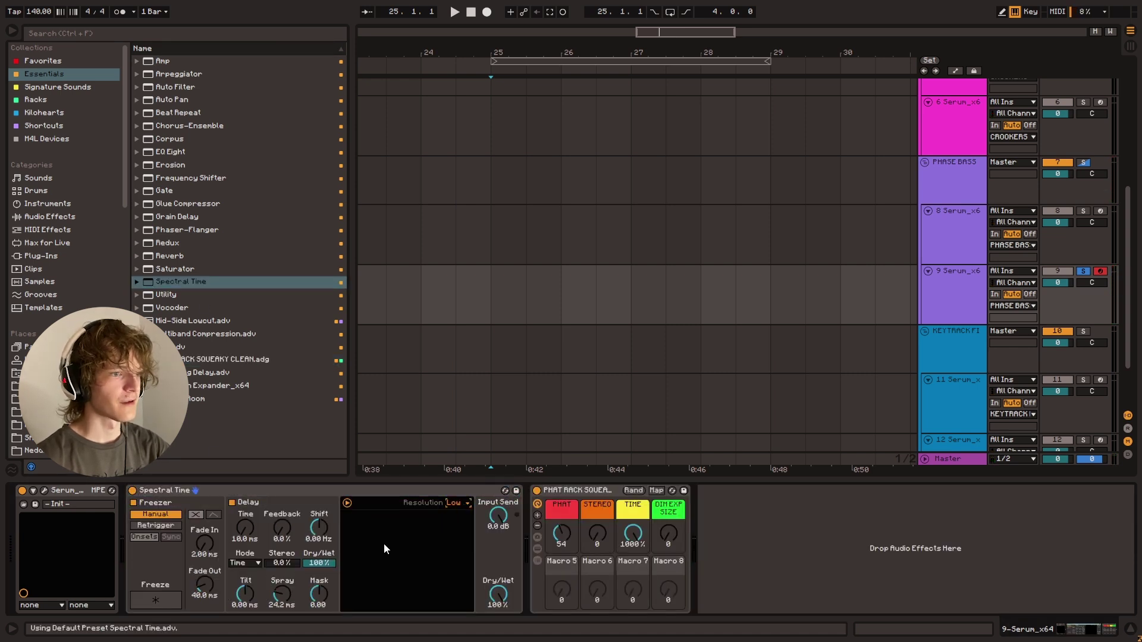
{"action": "mouse_move", "coordinate": [280, 591]}
{"action": "left_mouse_down"}
{"action": "mouse_move", "coordinate": [243, 616]}
{"action": "mouse_move", "coordinate": [282, 613]}
{"action": "mouse_move", "coordinate": [282, 628]}
{"action": "left_mouse_up"}
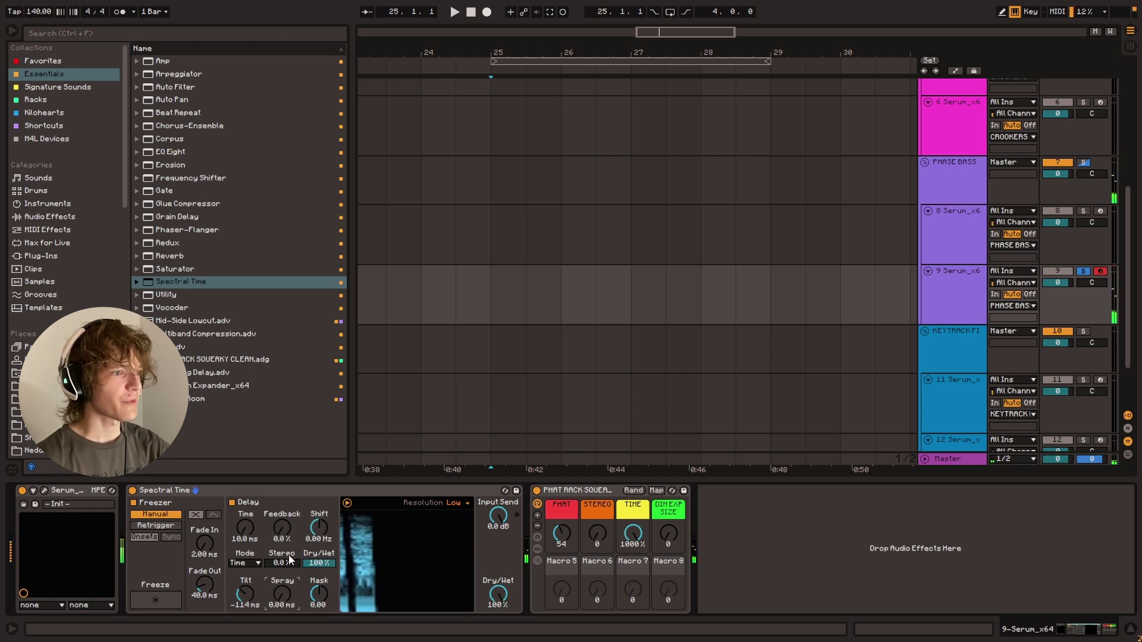
{"action": "mouse_move", "coordinate": [290, 559]}
{"action": "left_mouse_down"}
{"action": "mouse_move", "coordinate": [289, 538]}
{"action": "mouse_move", "coordinate": [289, 574]}
{"action": "left_mouse_up"}
{"action": "mouse_move", "coordinate": [282, 528]}
{"action": "left_mouse_down"}
{"action": "mouse_move", "coordinate": [282, 494]}
{"action": "mouse_move", "coordinate": [282, 517]}
{"action": "left_mouse_up"}
Step: Set the rack's STEREO macro to 127 and its PHAT macro to 38
{"action": "left_click_drag", "start_coordinate": [598, 534], "coordinate": [597, 455]}
{"action": "left_click_drag", "start_coordinate": [561, 534], "coordinate": [562, 545]}
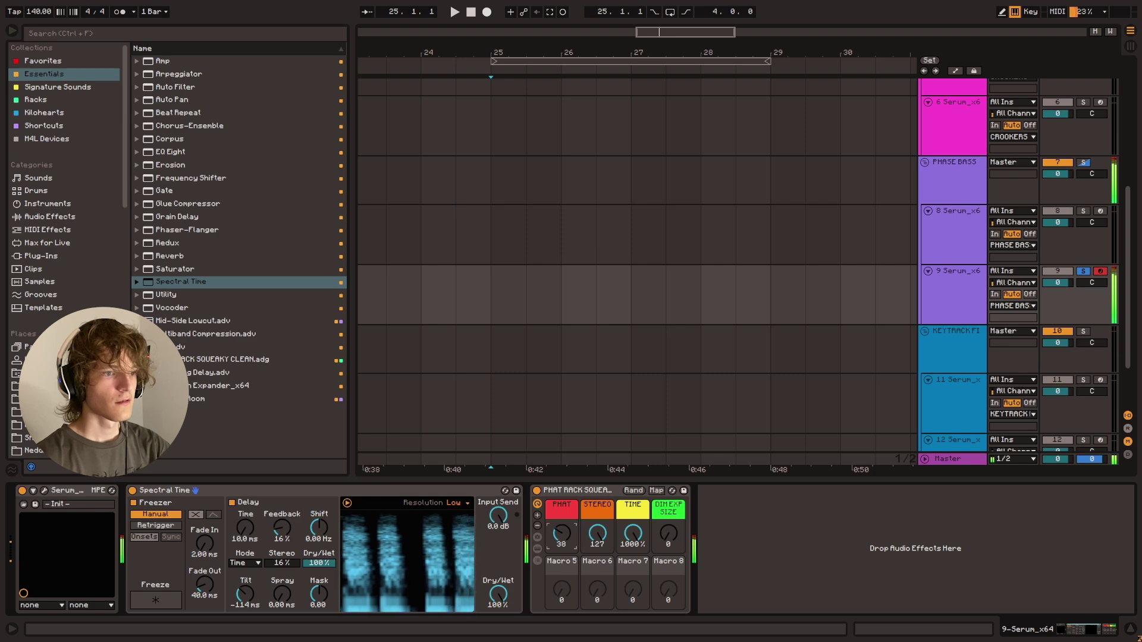
Step: Solo and arm track 8 and review its BASS - Perfect Riot patch for comparison
{"action": "left_click", "coordinate": [1097, 212]}
{"action": "double_click", "coordinate": [958, 217]}
{"action": "left_click", "coordinate": [44, 490]}
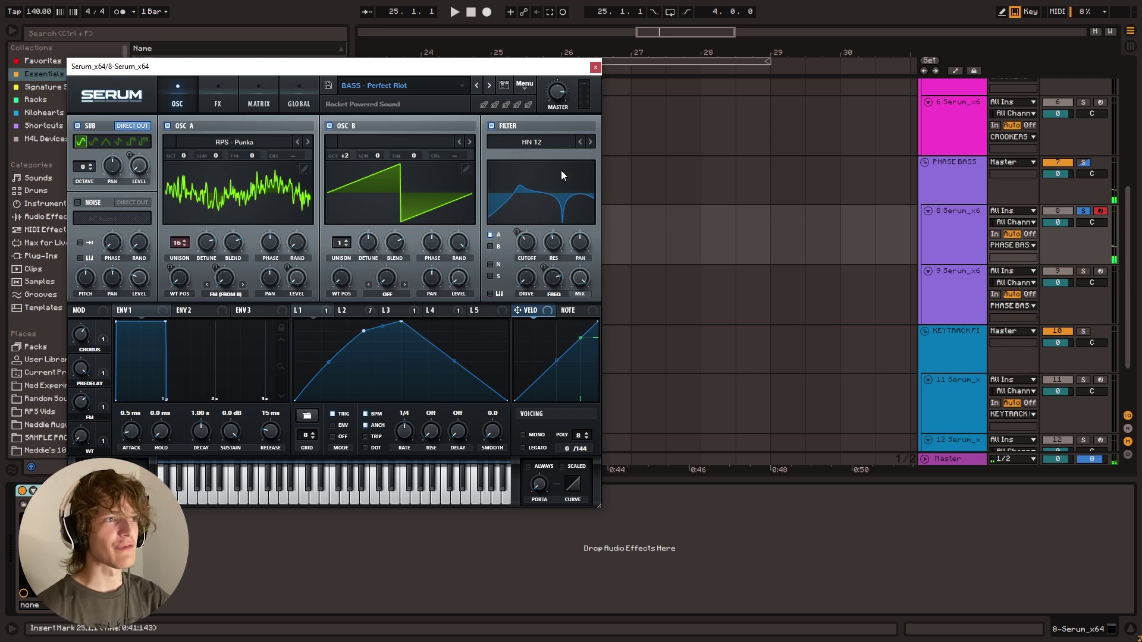
{"action": "left_click", "coordinate": [224, 99]}
{"action": "left_click", "coordinate": [179, 95]}
{"action": "key", "text": "ctrl+alt+p"}
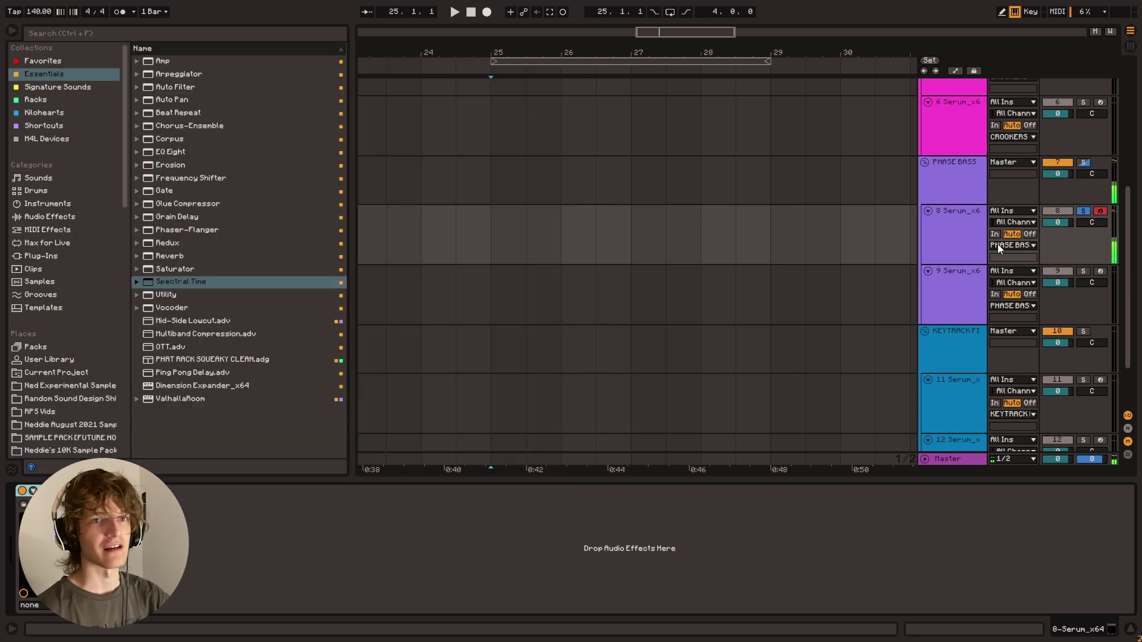
Step: Solo and arm track 9 and compare its sound with Spectral Time bypassed and active
{"action": "left_click", "coordinate": [962, 285]}
{"action": "left_click", "coordinate": [1100, 270]}
{"action": "left_click", "coordinate": [956, 287]}
{"action": "left_click", "coordinate": [1083, 271]}
{"action": "left_click", "coordinate": [963, 288]}
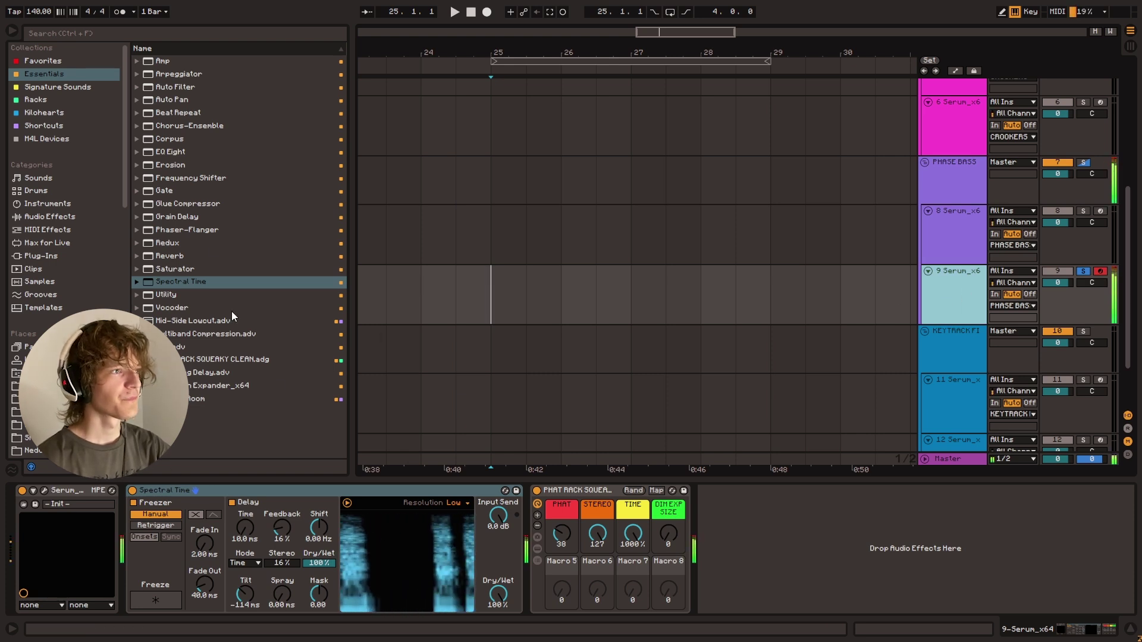
{"action": "double_click", "coordinate": [132, 492]}
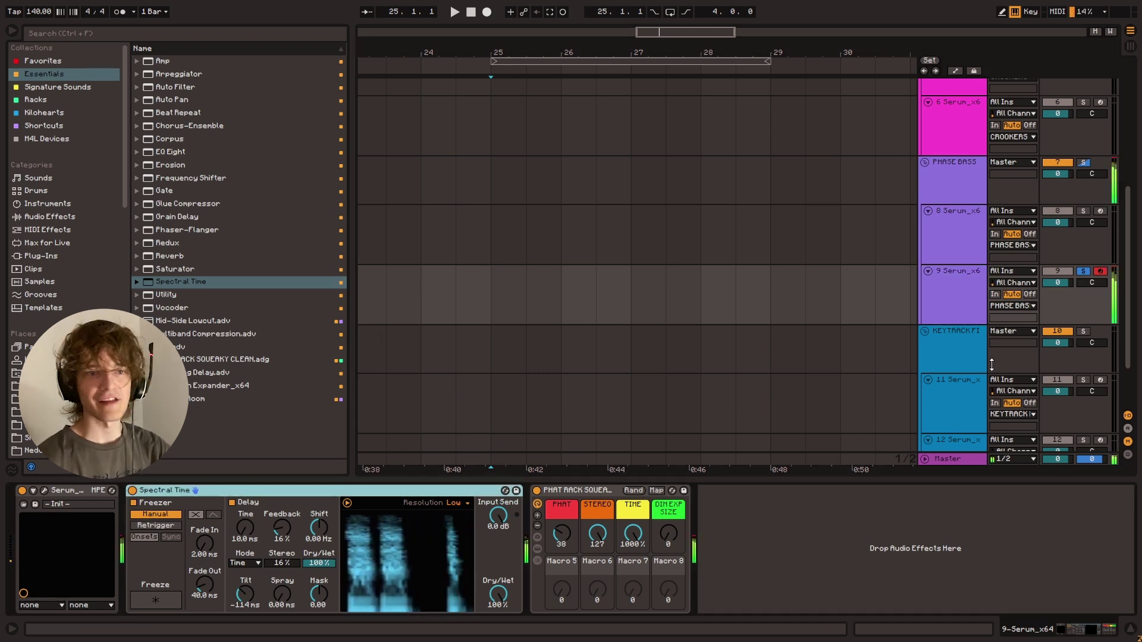
Step: Solo and arm track 11 in the keytrack filter group and examine its BASS - Mint Ball patch
{"action": "scroll", "coordinate": [972, 303], "scroll_direction": "down", "scroll_amount": 2}
{"action": "left_click", "coordinate": [964, 287]}
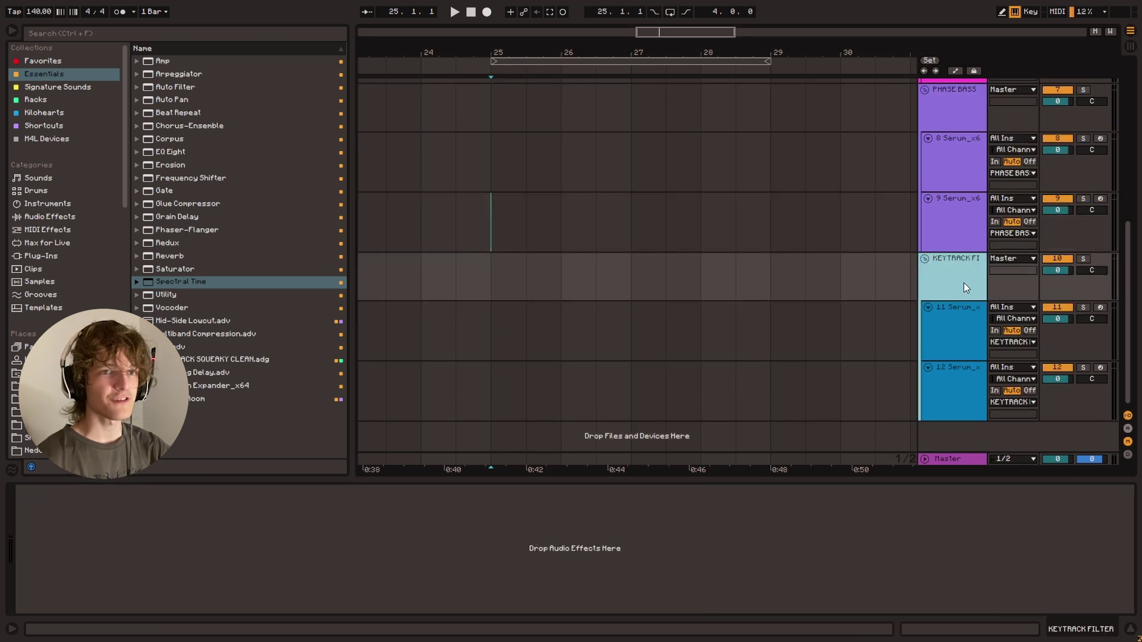
{"action": "left_click", "coordinate": [959, 312]}
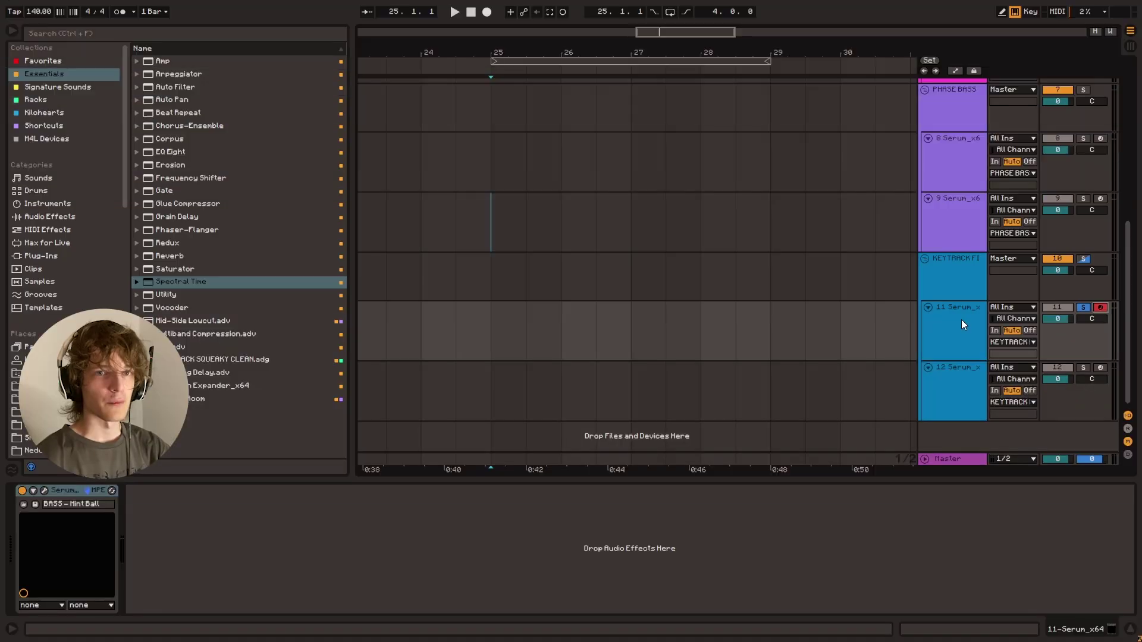
{"action": "left_click", "coordinate": [536, 331]}
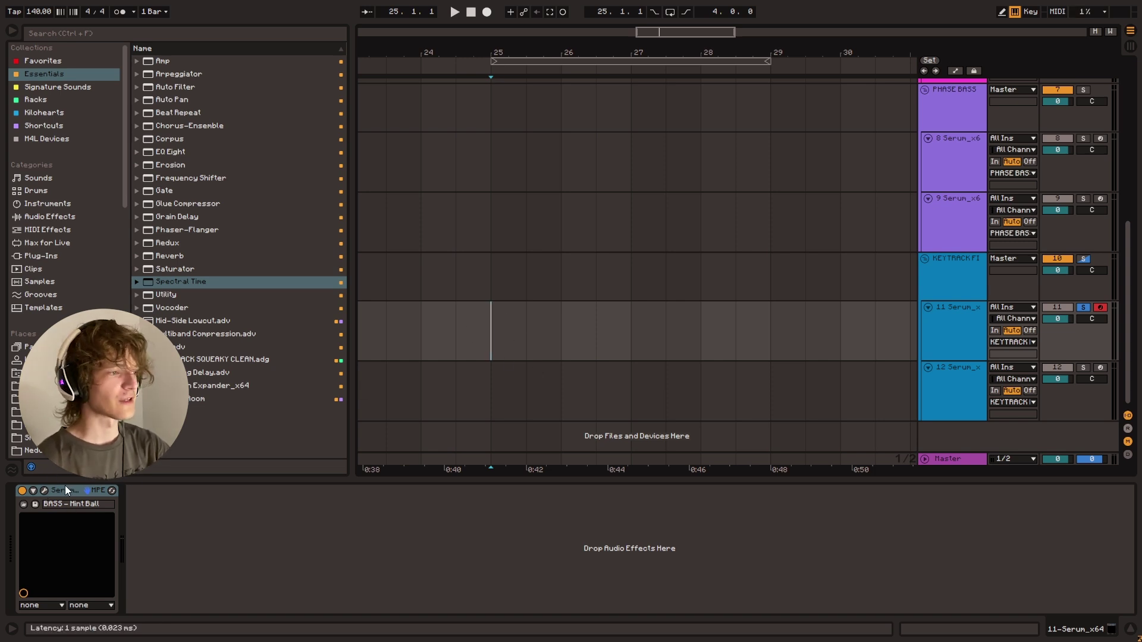
{"action": "left_click", "coordinate": [44, 490]}
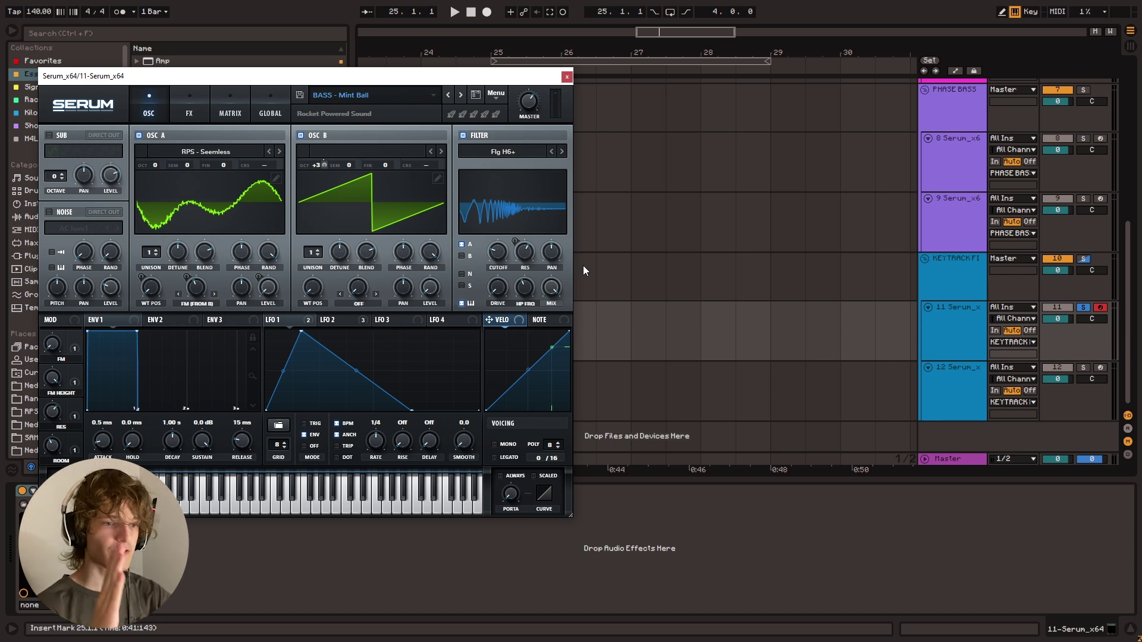
{"action": "left_click", "coordinate": [567, 77]}
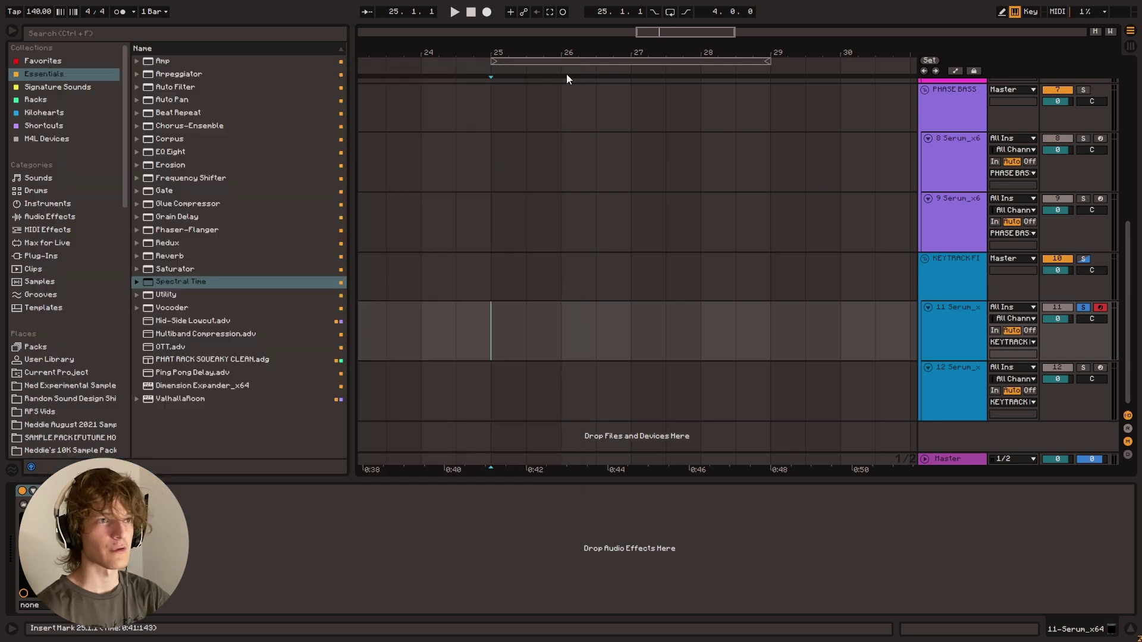
Step: Solo and arm track 12 and open its initialized Serum instance
{"action": "left_click", "coordinate": [1083, 367]}
{"action": "left_click", "coordinate": [1100, 367]}
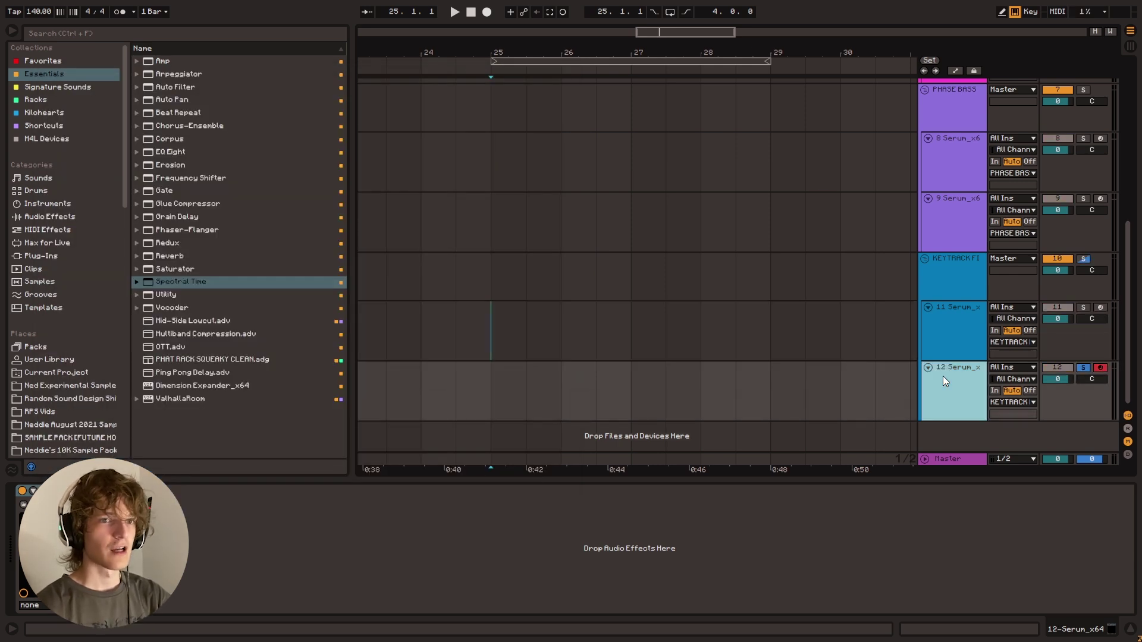
{"action": "left_click", "coordinate": [44, 491]}
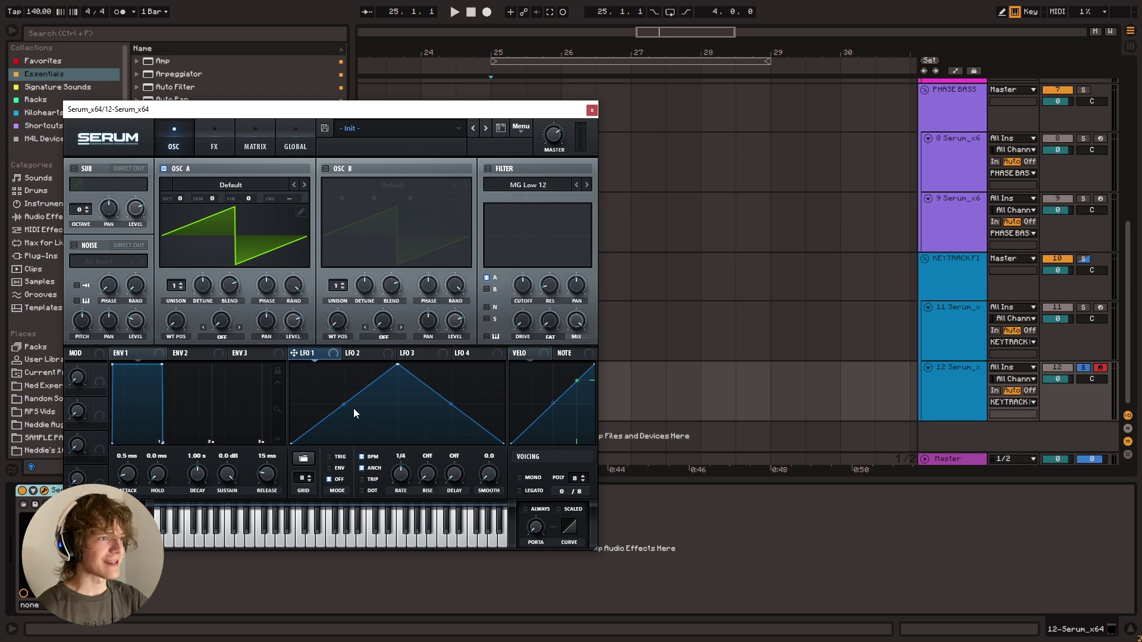
Step: Bow LFO 1's rising slope outward and raise its end point to the maximum
{"action": "left_click_drag", "start_coordinate": [344, 404], "coordinate": [343, 374]}
{"action": "left_click_drag", "start_coordinate": [504, 444], "coordinate": [529, 321]}
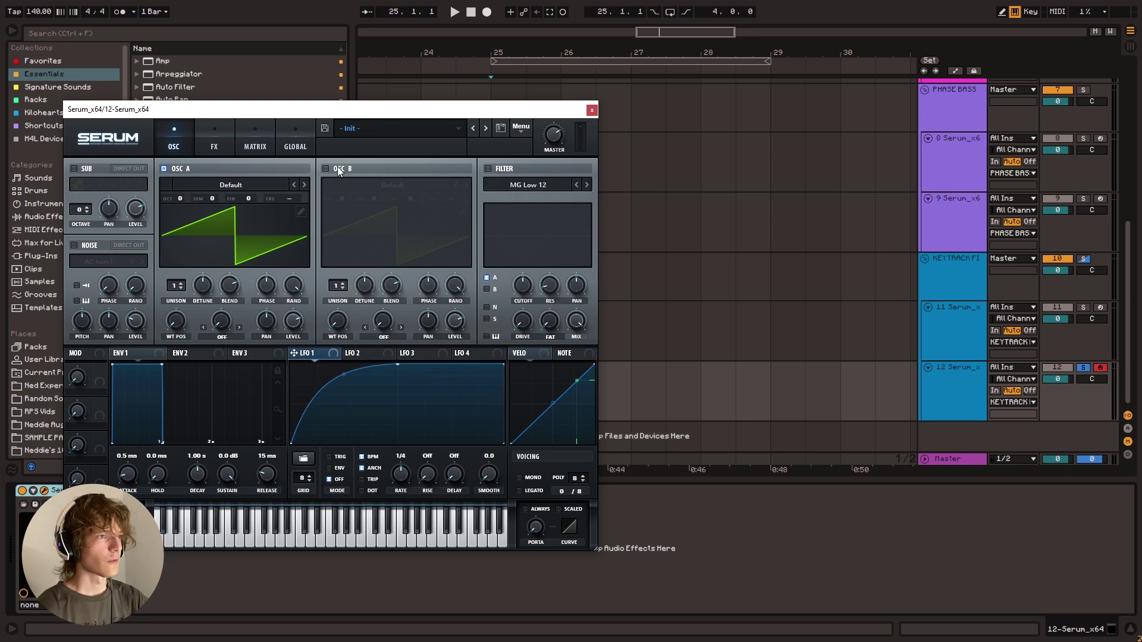
Step: Enable oscillator B, set oscillator A's warp mode to FM (from B), and modulate the FM amount with LFO 1
{"action": "left_click", "coordinate": [327, 170]}
{"action": "left_click", "coordinate": [232, 340]}
{"action": "left_click", "coordinate": [285, 281]}
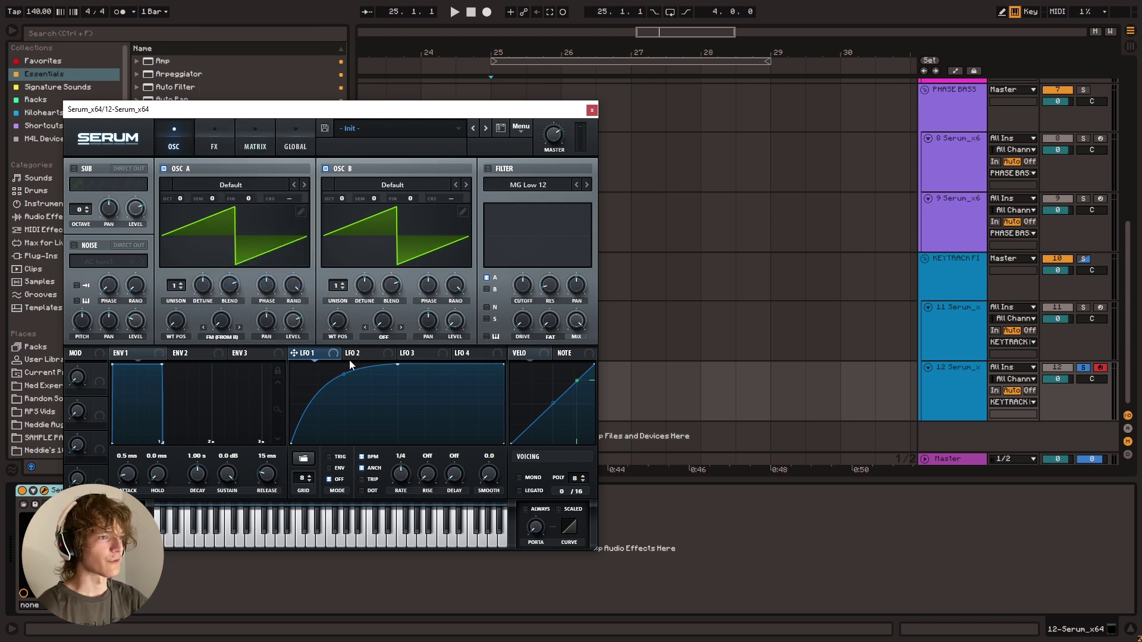
{"action": "left_click_drag", "start_coordinate": [226, 333], "coordinate": [221, 324]}
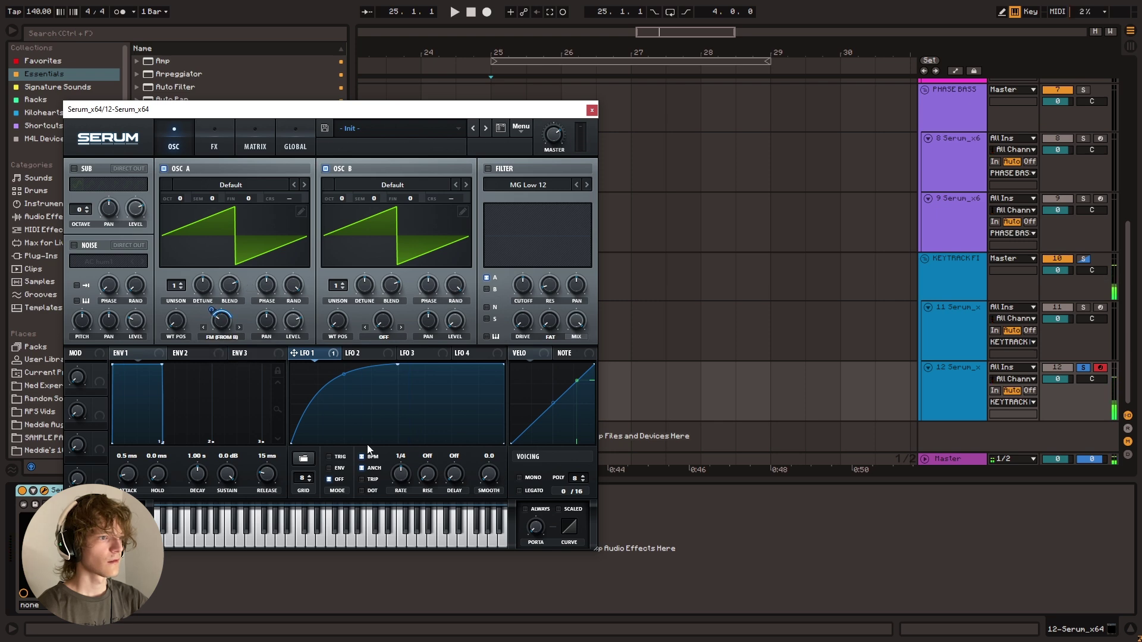
Step: Give LFO 1 an earlier peak, a drop to zero and envelope mode, and modulate oscillator A's level with it
{"action": "double_click", "coordinate": [458, 365]}
{"action": "left_click_drag", "start_coordinate": [458, 365], "coordinate": [449, 443]}
{"action": "left_click_drag", "start_coordinate": [396, 361], "coordinate": [288, 315]}
{"action": "left_click_drag", "start_coordinate": [284, 311], "coordinate": [311, 269]}
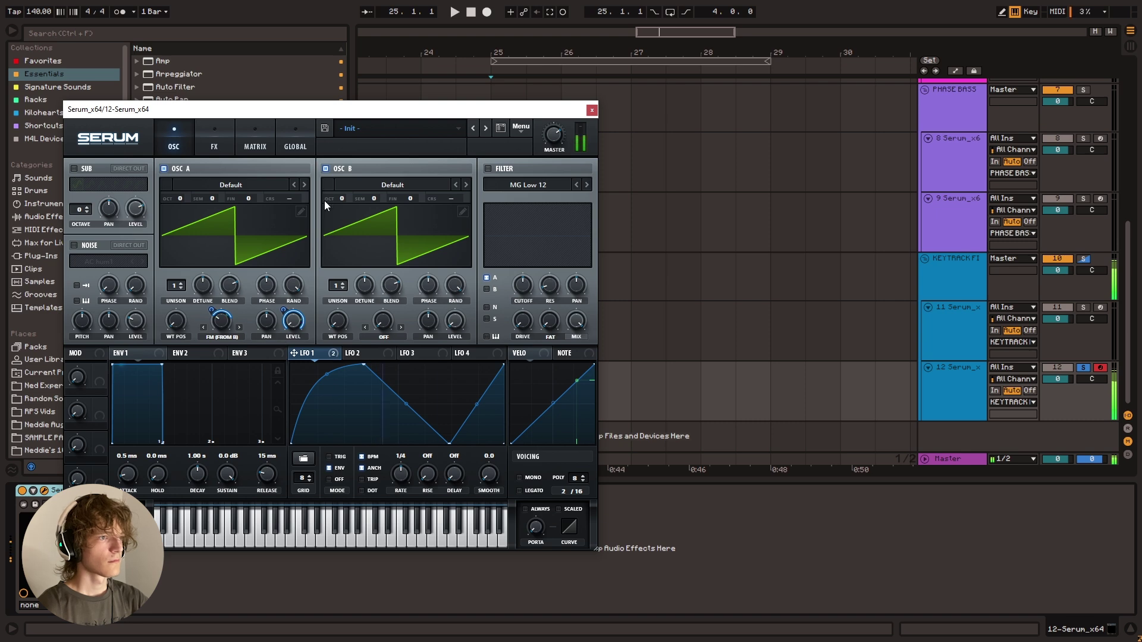
Step: Set oscillator B's octave to +2, and round LFO 1's fall outward with its tail flat at zero
{"action": "left_click_drag", "start_coordinate": [341, 198], "coordinate": [358, 176]}
{"action": "double_click", "coordinate": [501, 370]}
{"action": "left_click_drag", "start_coordinate": [415, 390], "coordinate": [412, 405]}
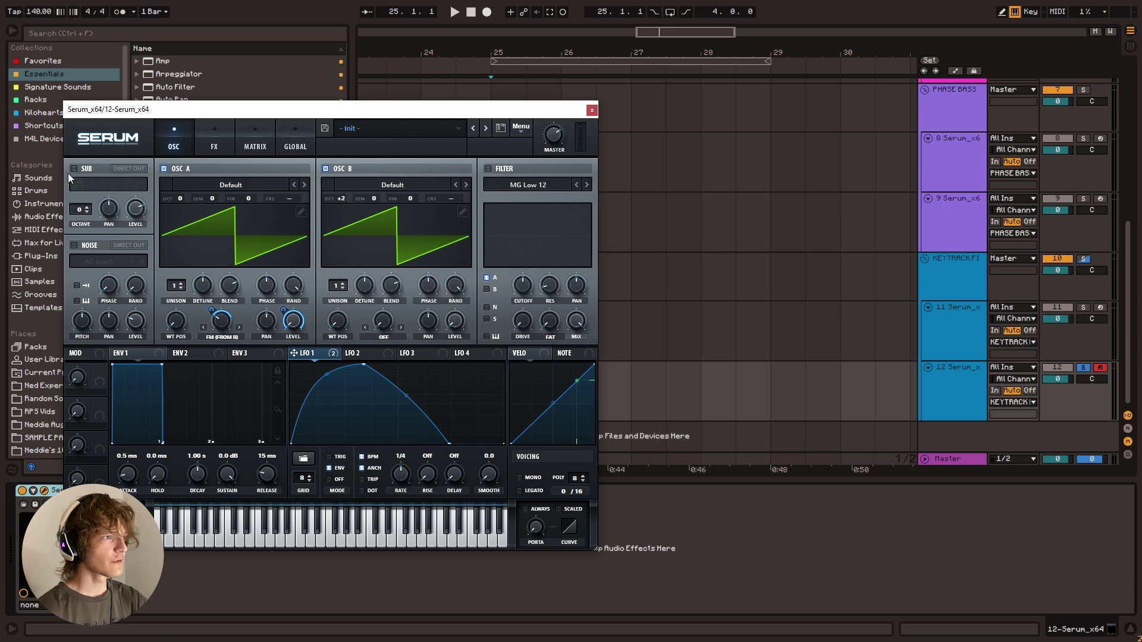
Step: Enable the sub oscillator with LFO 1 modulating its level, and set LFO 1's amount on oscillator A's level to 85
{"action": "left_click_drag", "start_coordinate": [129, 214], "coordinate": [132, 303]}
{"action": "left_click_drag", "start_coordinate": [283, 310], "coordinate": [289, 329]}
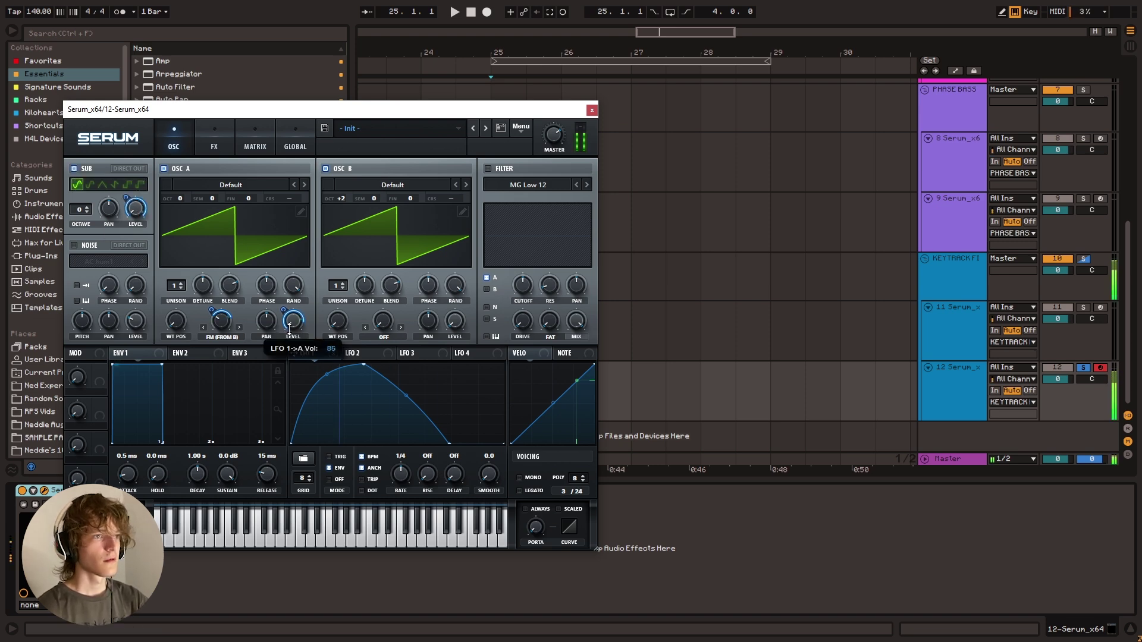
Step: Enable the filter with the Flg L6- type from the Flanges group and adjust its cutoff and LP FRQ
{"action": "left_click", "coordinate": [488, 169]}
{"action": "left_click", "coordinate": [524, 185]}
{"action": "mouse_move", "coordinate": [522, 226]}
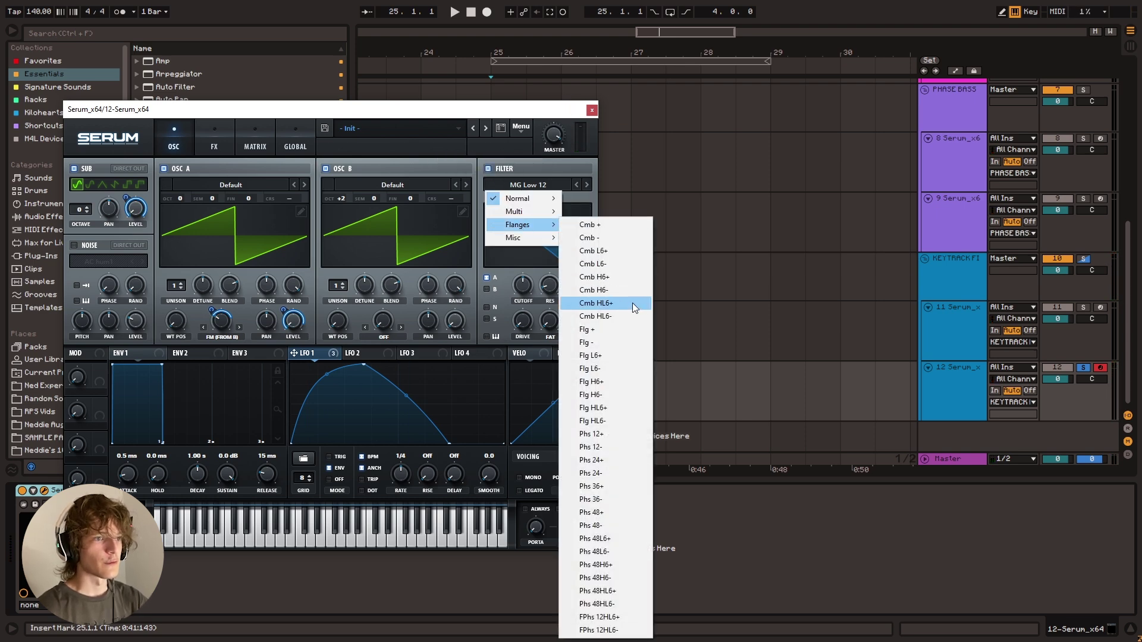
{"action": "left_click", "coordinate": [609, 355]}
{"action": "left_click_drag", "start_coordinate": [523, 287], "coordinate": [555, 266]}
{"action": "left_click_drag", "start_coordinate": [550, 322], "coordinate": [538, 243]}
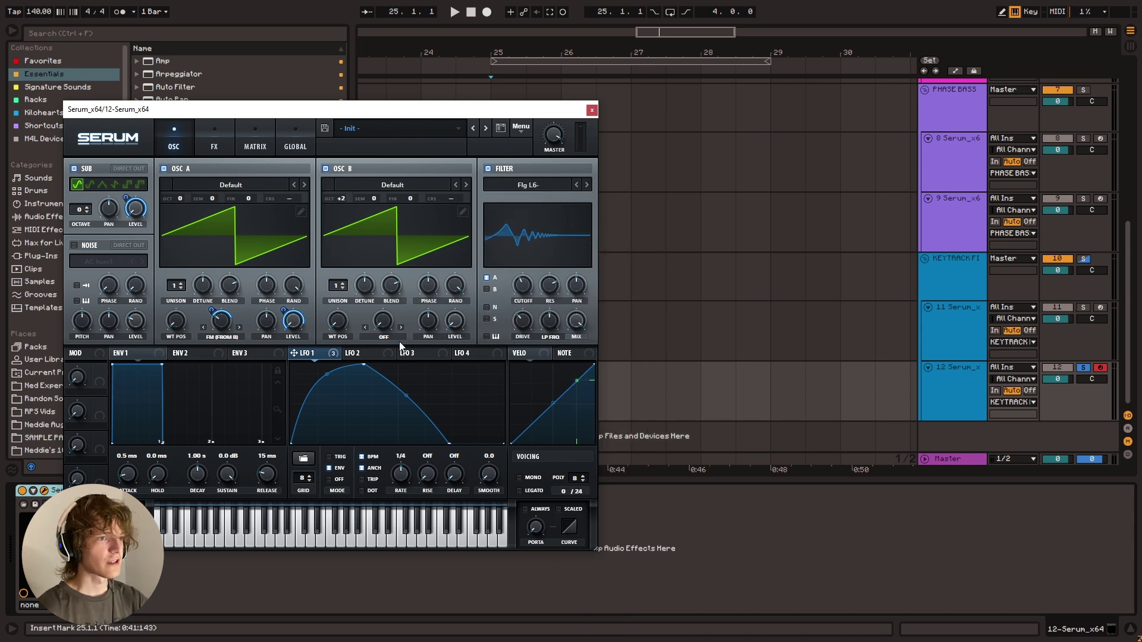
Step: Shape LFO 2 as a quick curved rise to a flat maximum, and modulate the filter cutoff with it
{"action": "left_click", "coordinate": [359, 355]}
{"action": "left_click_drag", "start_coordinate": [343, 403], "coordinate": [345, 367]}
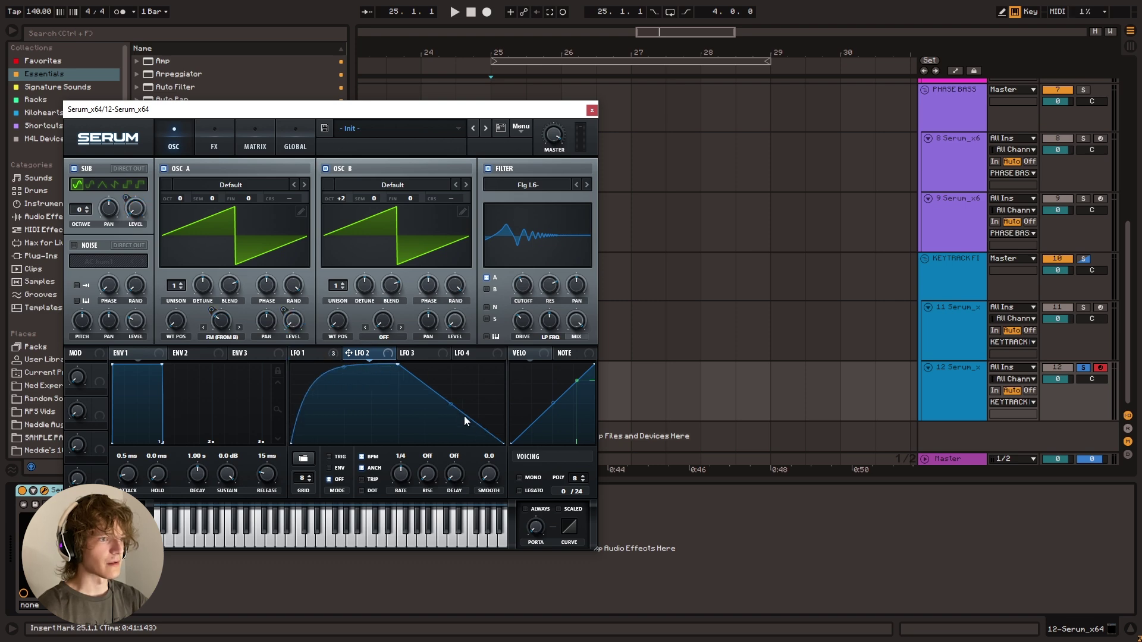
{"action": "left_click_drag", "start_coordinate": [451, 403], "coordinate": [451, 362]}
{"action": "left_click_drag", "start_coordinate": [515, 287], "coordinate": [518, 286]}
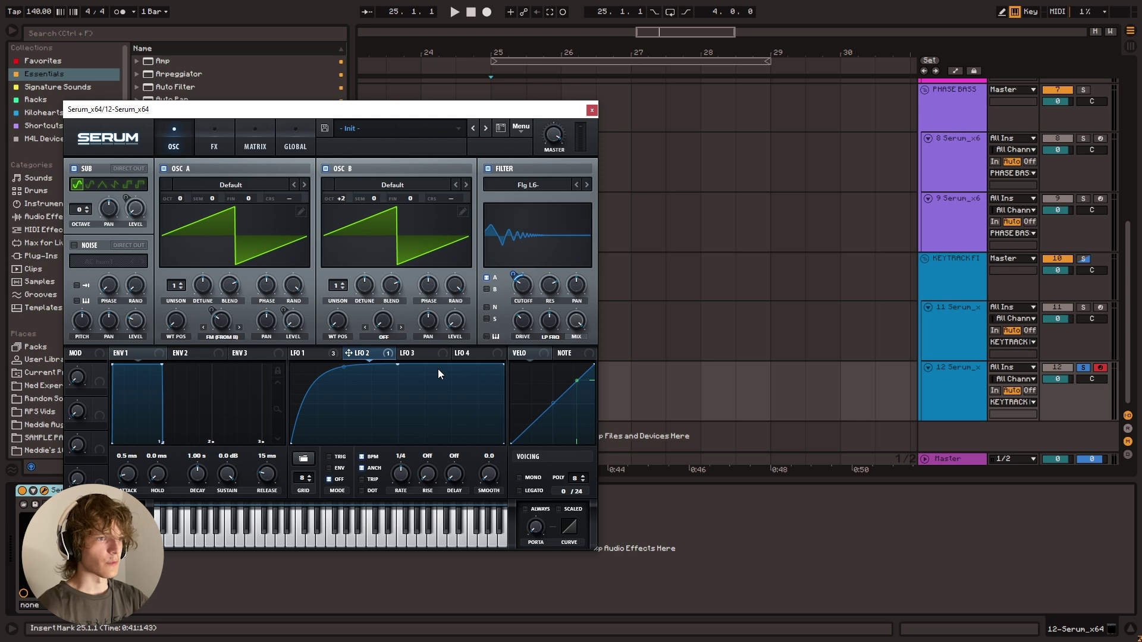
{"action": "left_click_drag", "start_coordinate": [395, 364], "coordinate": [361, 364]}
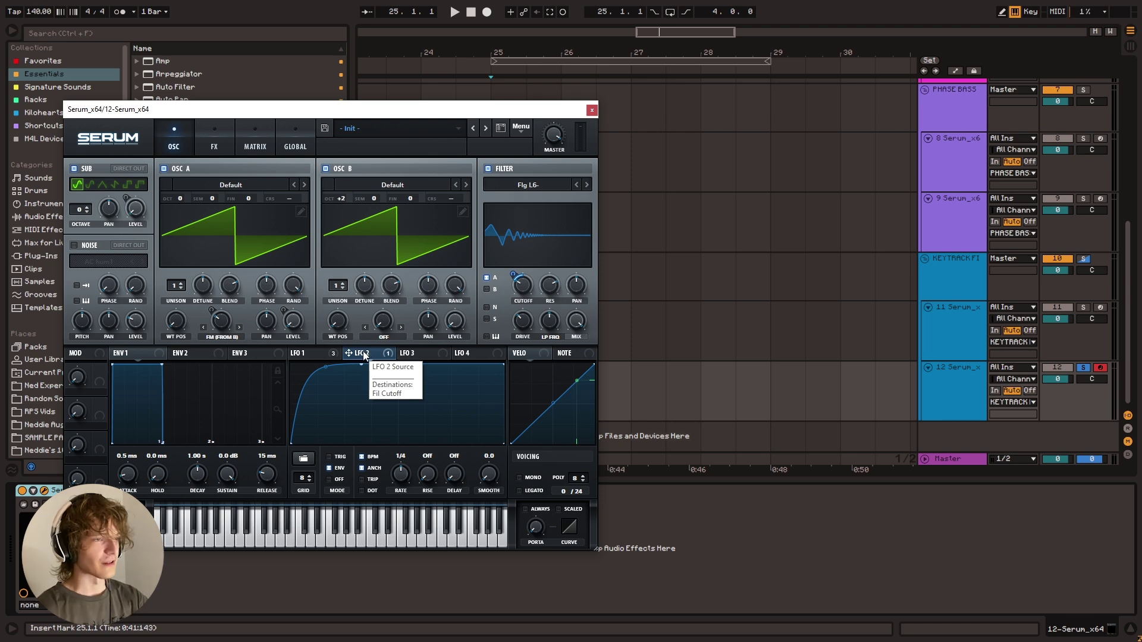
Step: Adjust LP FRQ, switch the filter type to Flg H6+, and tune its cutoff and resonance
{"action": "left_click_drag", "start_coordinate": [547, 321], "coordinate": [554, 309]}
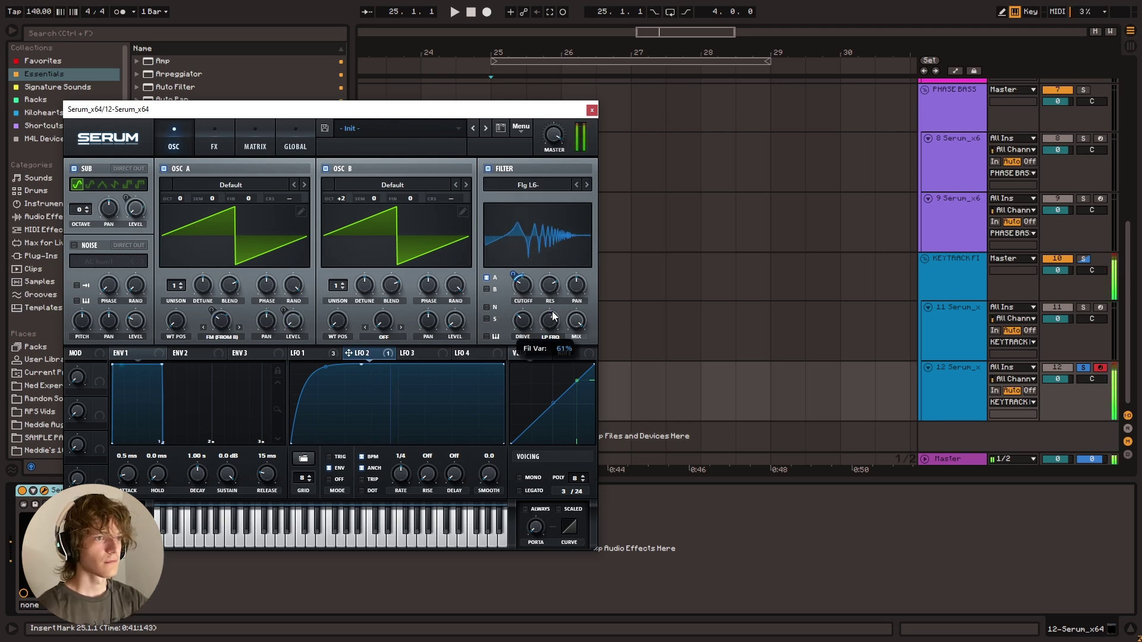
{"action": "mouse_move", "coordinate": [525, 288]}
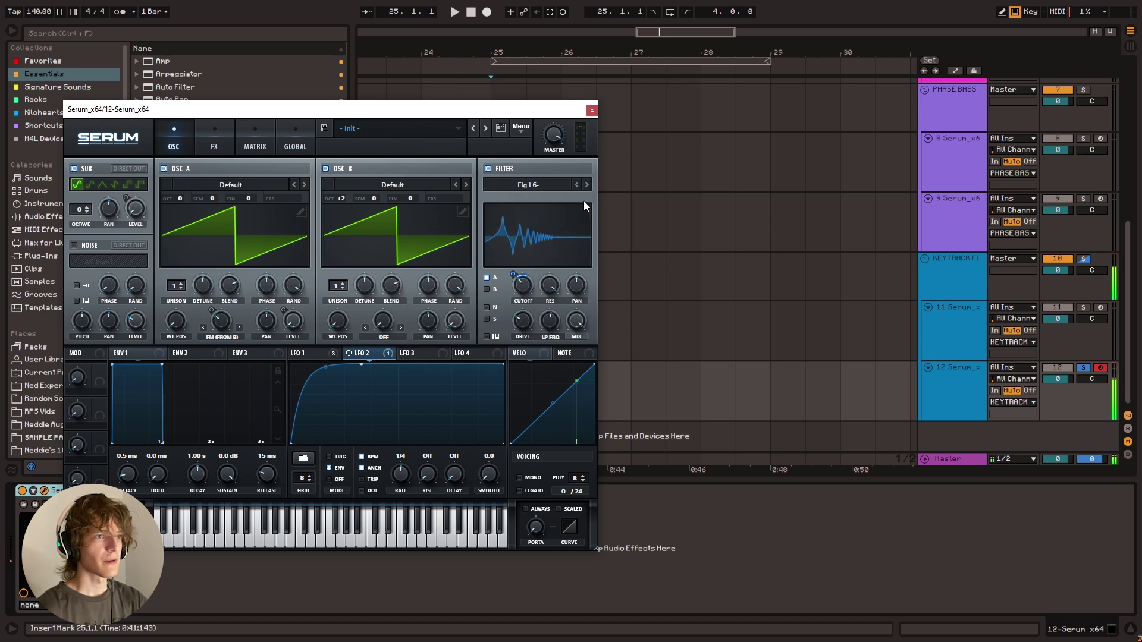
{"action": "left_click", "coordinate": [586, 185]}
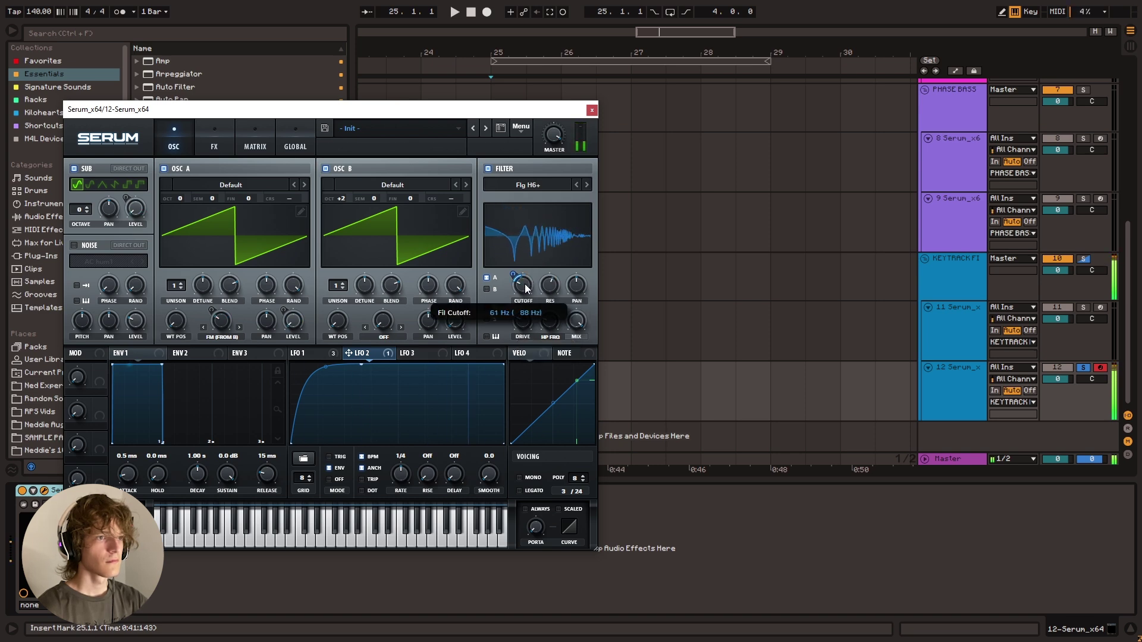
{"action": "left_click_drag", "start_coordinate": [550, 287], "coordinate": [554, 275]}
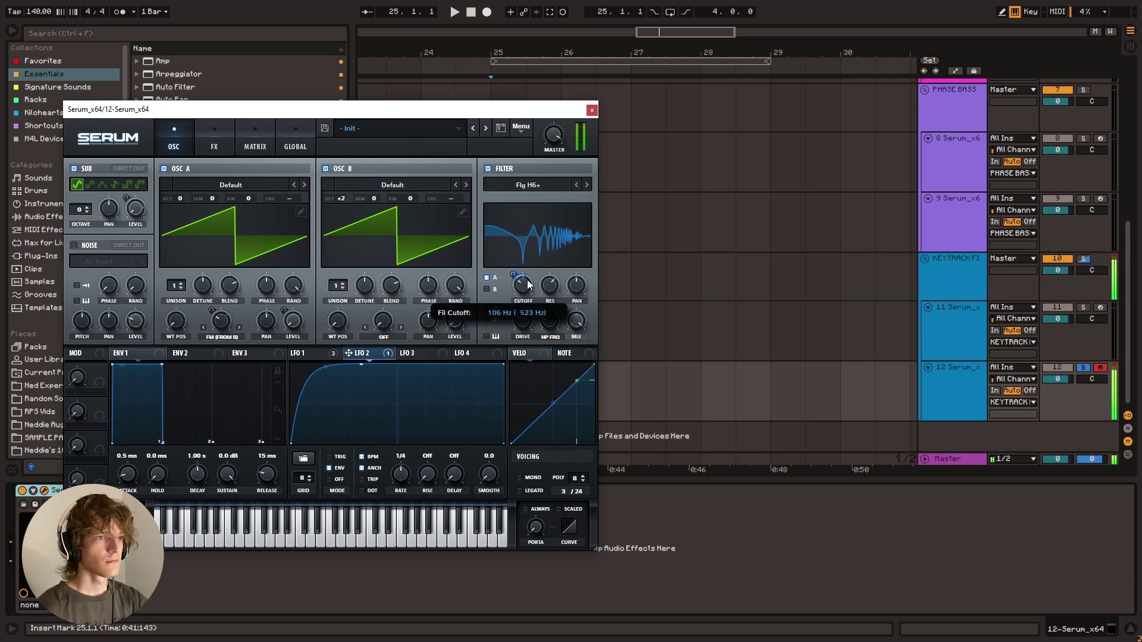
{"action": "left_click_drag", "start_coordinate": [524, 288], "coordinate": [521, 291]}
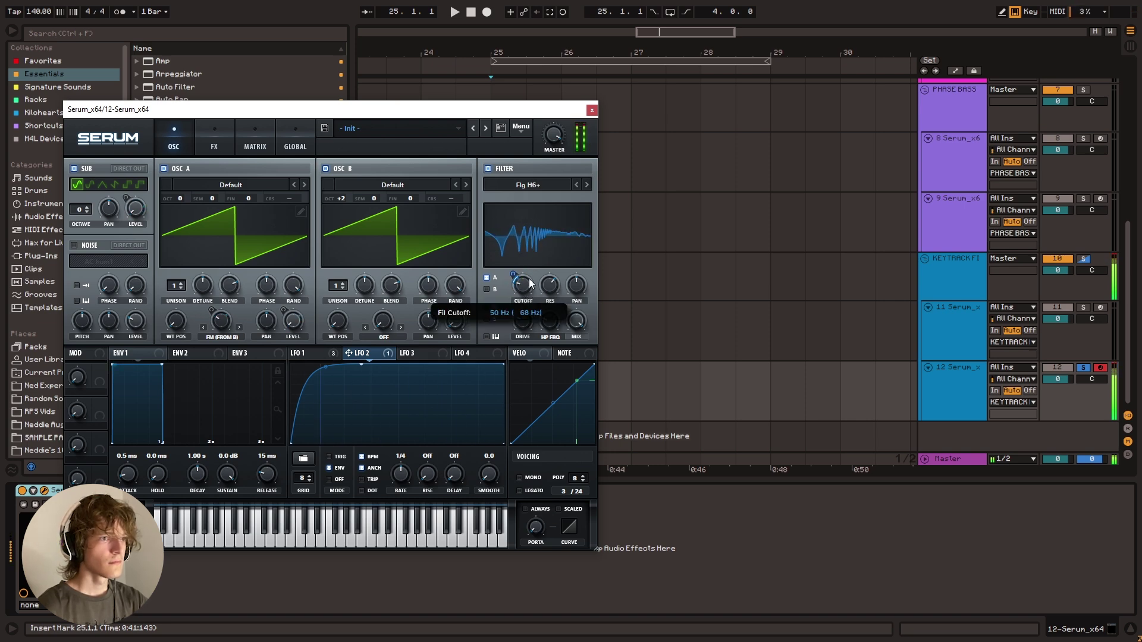
{"action": "left_click_drag", "start_coordinate": [556, 284], "coordinate": [562, 260]}
Step: Adjust oscillator A's FM from B amount, and load the Analog wavetable Basic Shapes into both oscillators
{"action": "left_click", "coordinate": [304, 353]}
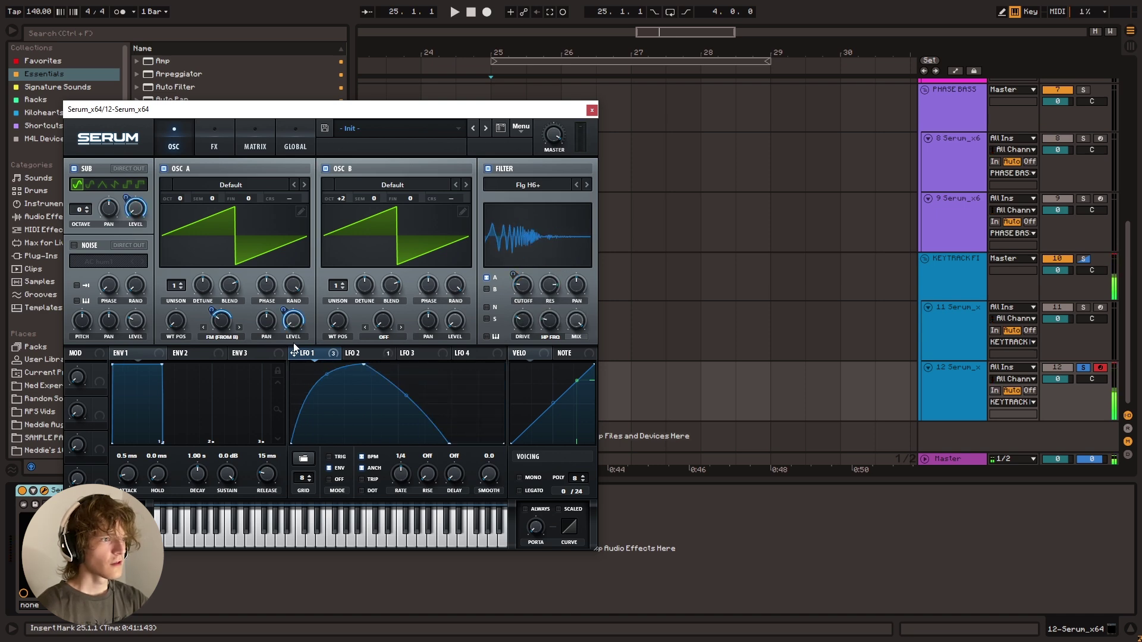
{"action": "mouse_move", "coordinate": [213, 314]}
{"action": "left_mouse_down"}
{"action": "mouse_move", "coordinate": [214, 330]}
{"action": "mouse_move", "coordinate": [226, 316]}
{"action": "left_mouse_up"}
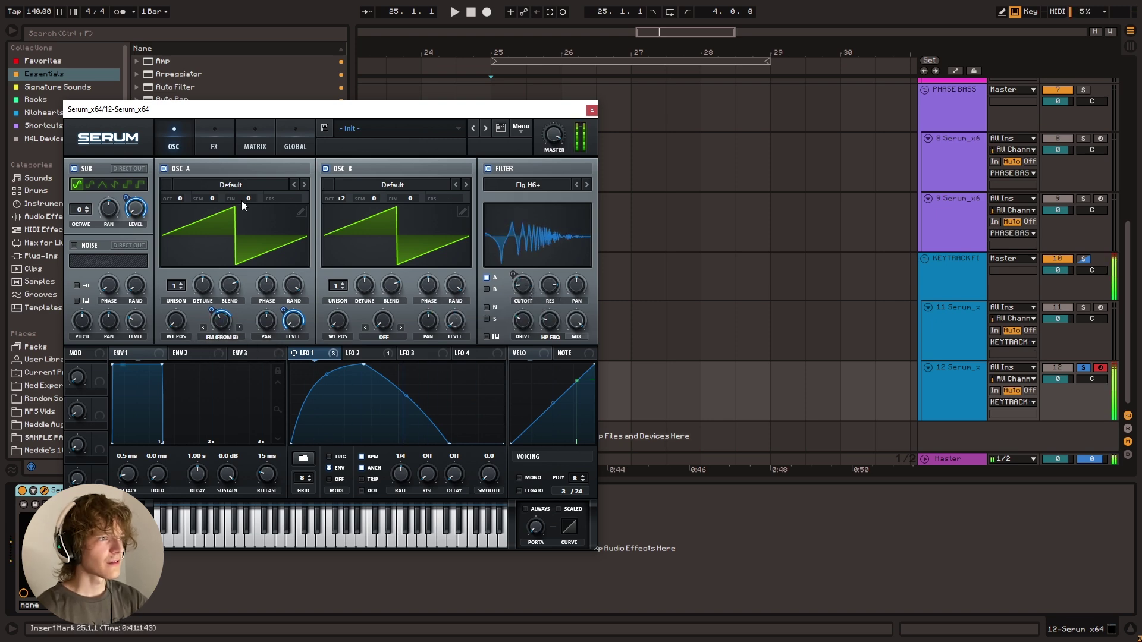
{"action": "left_click", "coordinate": [230, 185]}
{"action": "mouse_move", "coordinate": [232, 197]}
{"action": "left_click", "coordinate": [280, 254]}
{"action": "left_click", "coordinate": [344, 186]}
{"action": "mouse_move", "coordinate": [376, 194]}
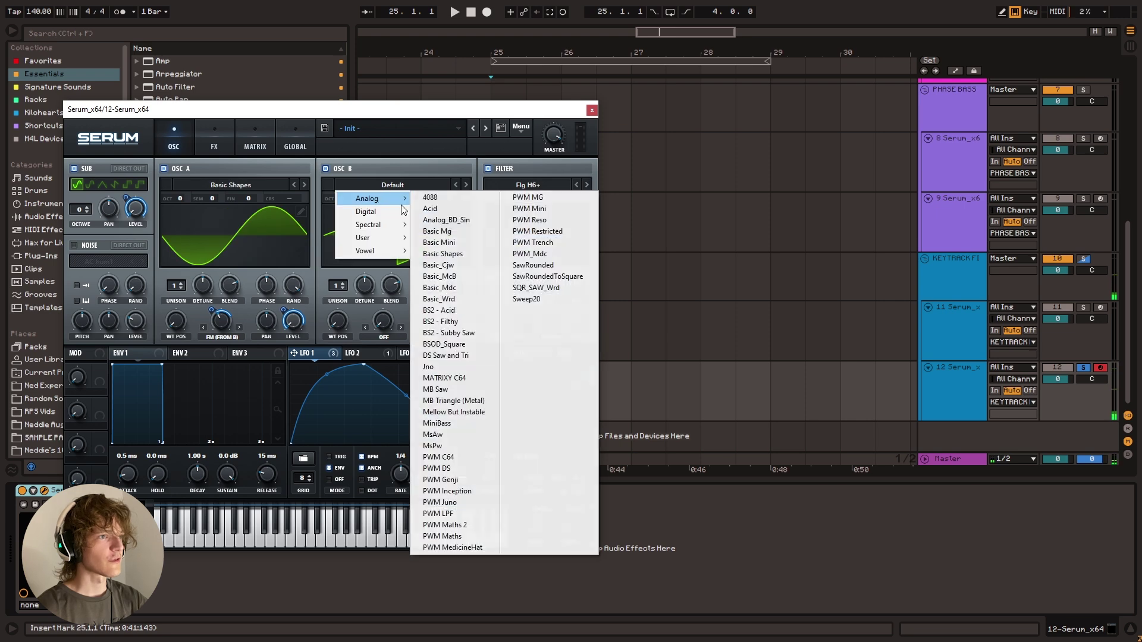
{"action": "left_click", "coordinate": [443, 254]}
Step: Set oscillator B's octave to +3 and fine-tune the FM amount on oscillator A
{"action": "mouse_move", "coordinate": [229, 317]}
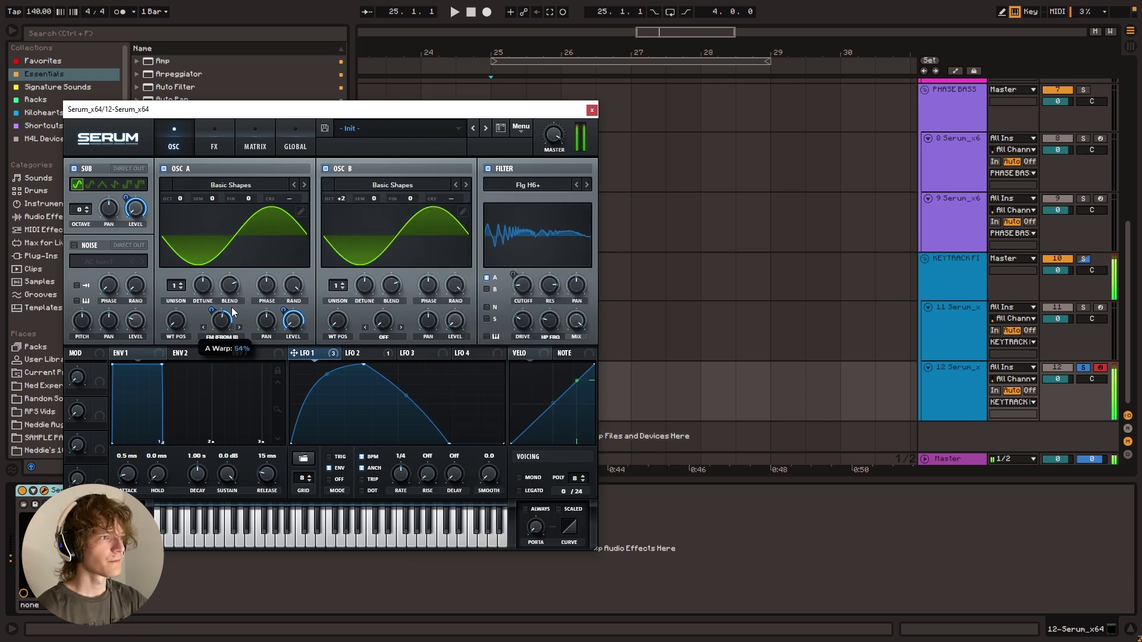
{"action": "mouse_move", "coordinate": [348, 202]}
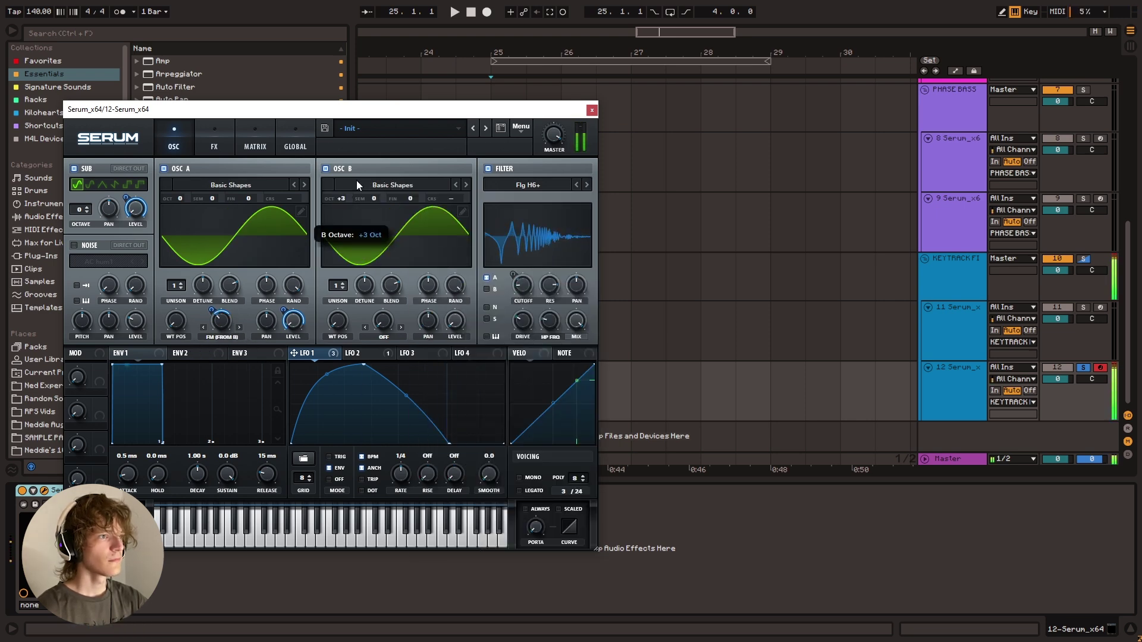
{"action": "left_click_drag", "start_coordinate": [350, 211], "coordinate": [356, 191]}
{"action": "mouse_move", "coordinate": [229, 340]}
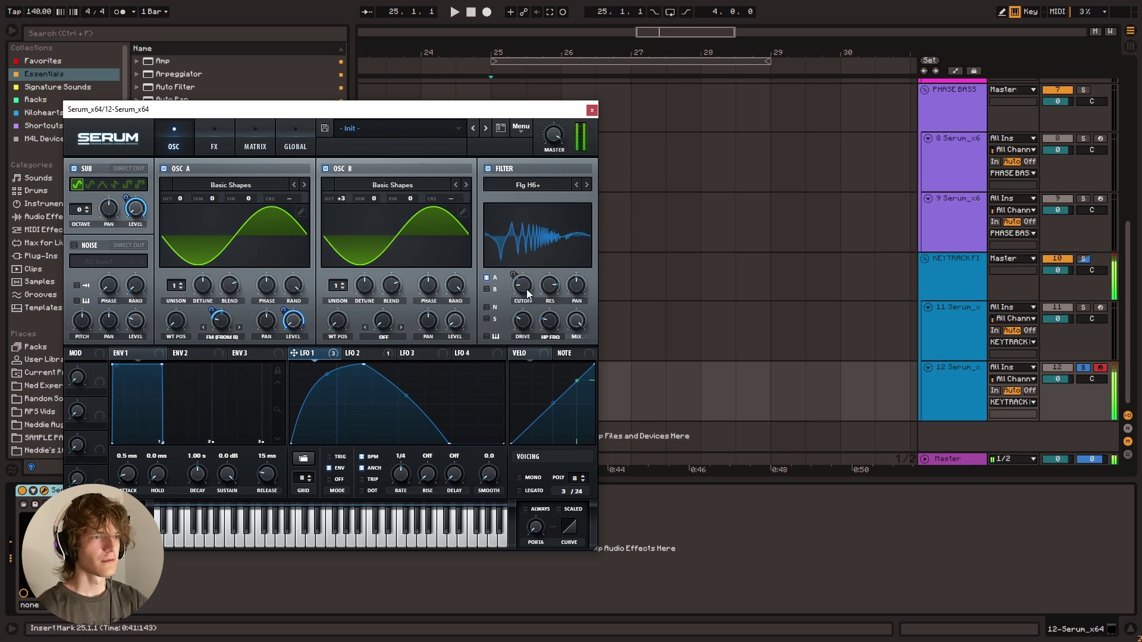
{"action": "mouse_move", "coordinate": [328, 356]}
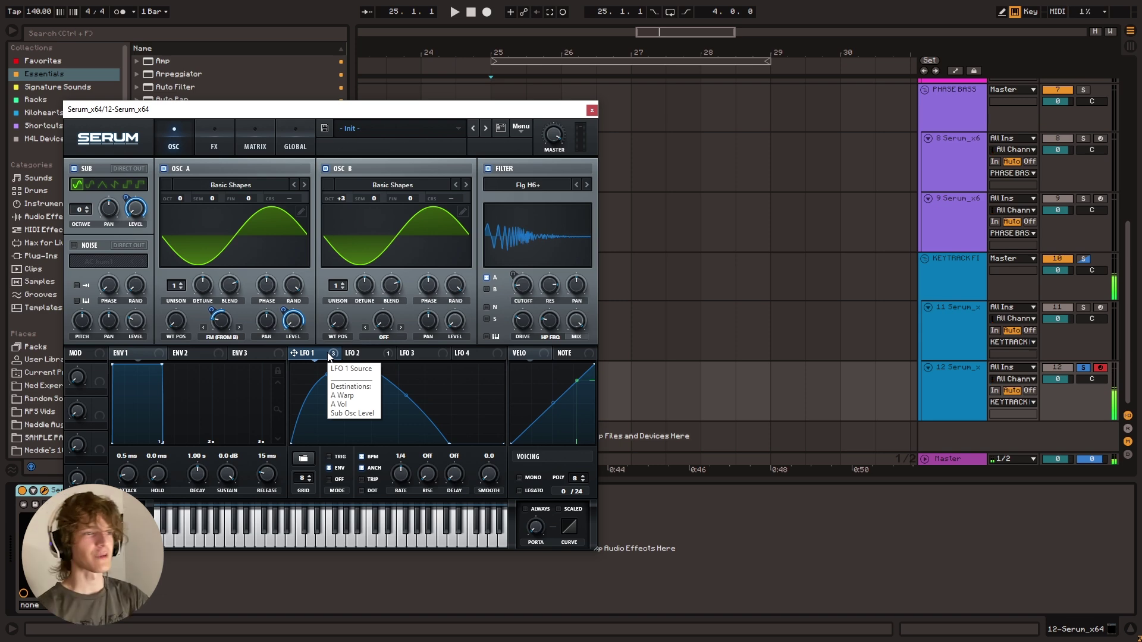
Step: Show LFO 2 and audition the bass with a repeated low note
{"action": "left_click", "coordinate": [379, 355]}
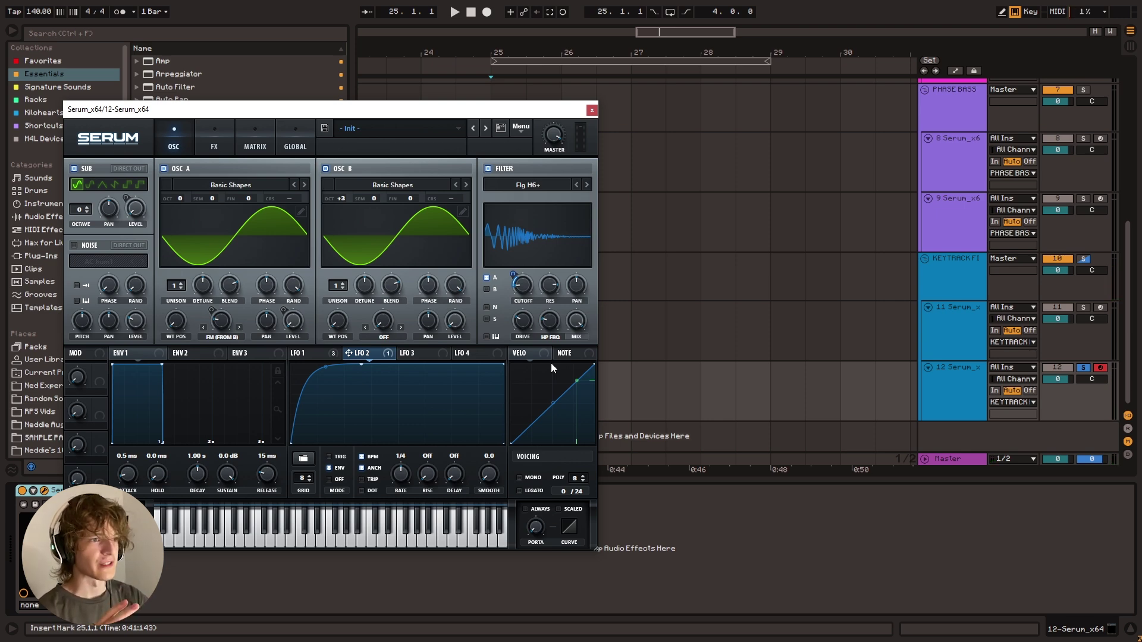
{"action": "key", "text": "a"}
{"action": "key", "text": "a"}
{"action": "key", "text": "a"}
{"action": "key", "text": "a"}
{"action": "key", "text": "a"}
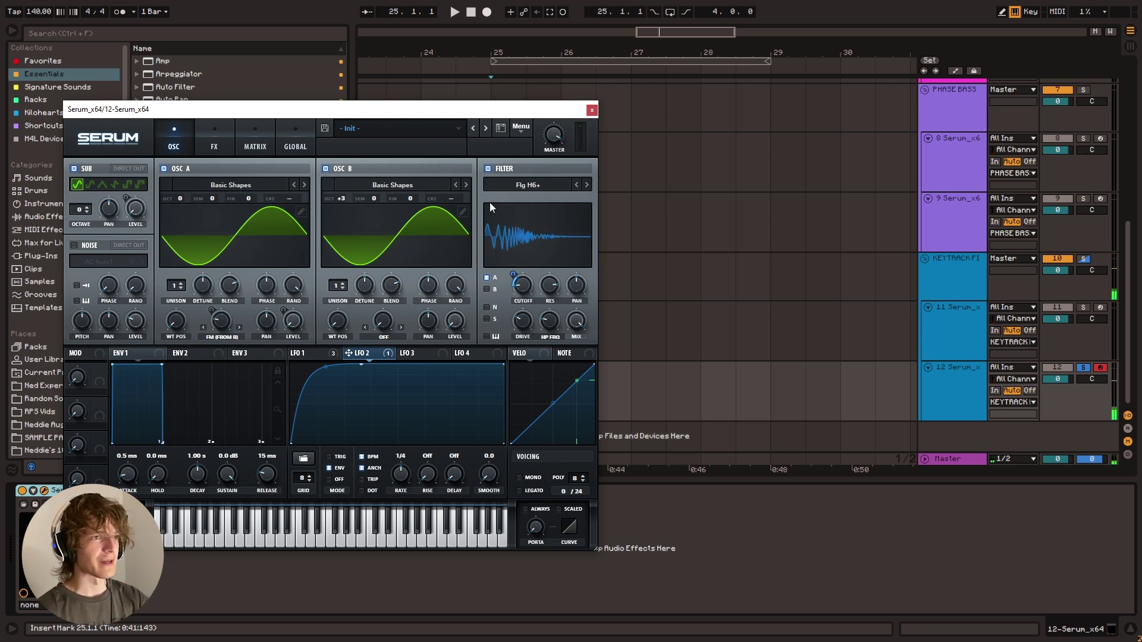
Step: Compare a run of notes with the filter off and on, and turn on the filter's keytracking
{"action": "left_click", "coordinate": [491, 172]}
{"action": "key", "text": "a"}
{"action": "key", "text": "d"}
{"action": "key", "text": "g"}
{"action": "key", "text": "h"}
{"action": "key", "text": "j"}
{"action": "key", "text": "k"}
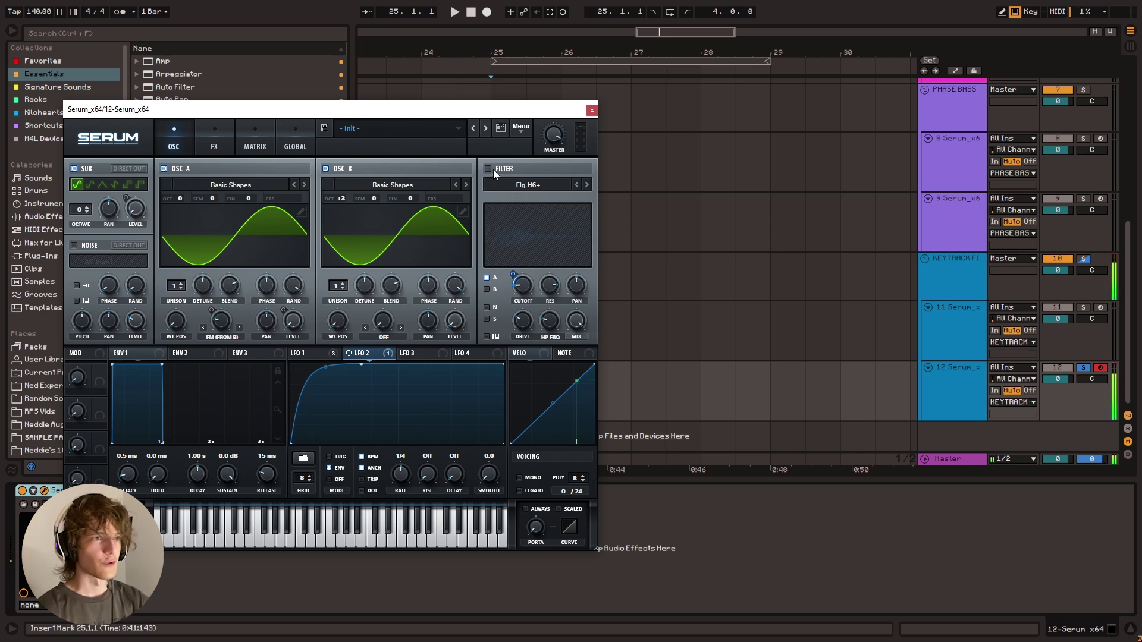
{"action": "left_click", "coordinate": [494, 169]}
{"action": "key", "text": "a"}
{"action": "key", "text": "d"}
{"action": "key", "text": "g"}
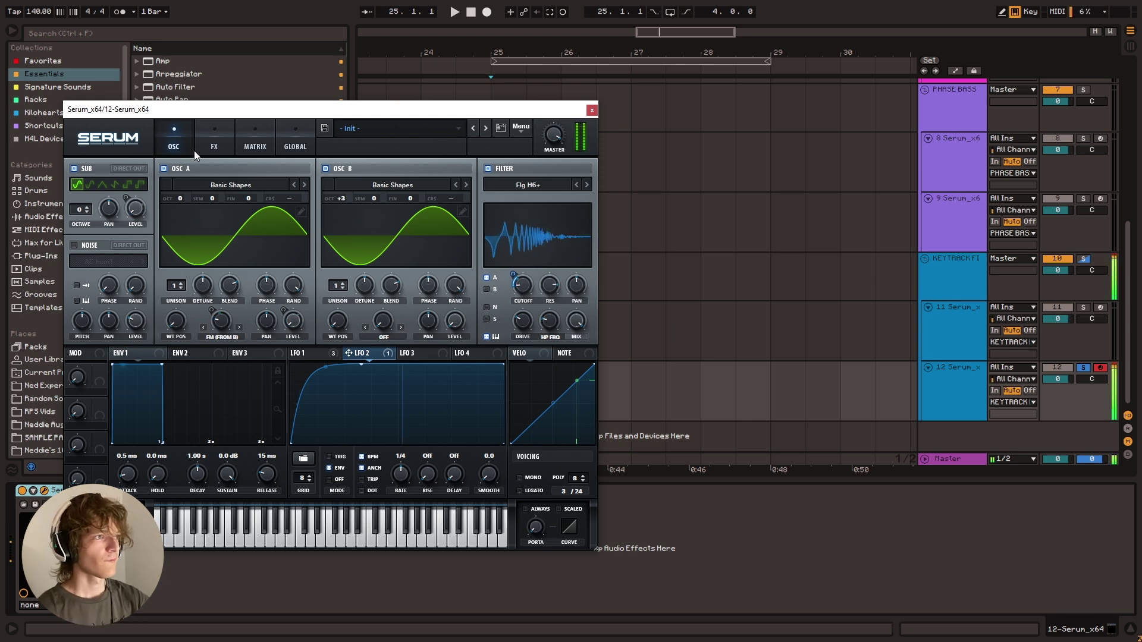
Step: Enable the compressor with multiband and the distortion effect, and move the compressor higher in the effect order
{"action": "left_click", "coordinate": [215, 140]}
{"action": "left_click", "coordinate": [78, 278]}
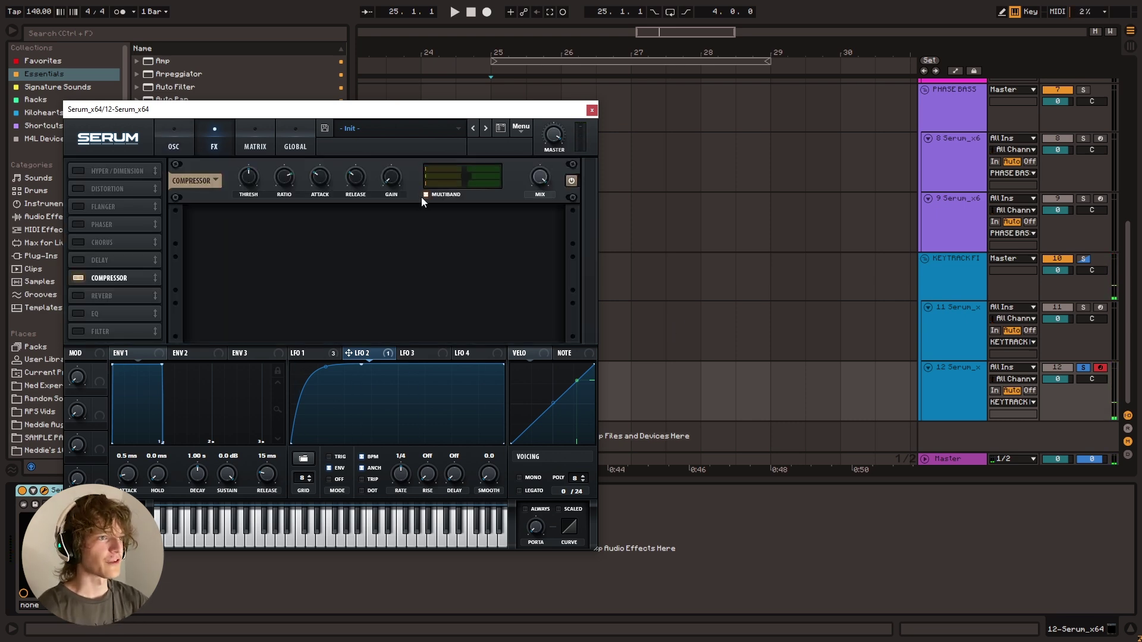
{"action": "left_click", "coordinate": [78, 189]}
{"action": "left_click_drag", "start_coordinate": [446, 187], "coordinate": [484, 117]}
{"action": "left_click_drag", "start_coordinate": [110, 278], "coordinate": [127, 201]}
Step: Modulate the filter resonance with LFO 1, using an amount of about 22
{"action": "left_click", "coordinate": [175, 144]}
{"action": "left_click", "coordinate": [308, 355]}
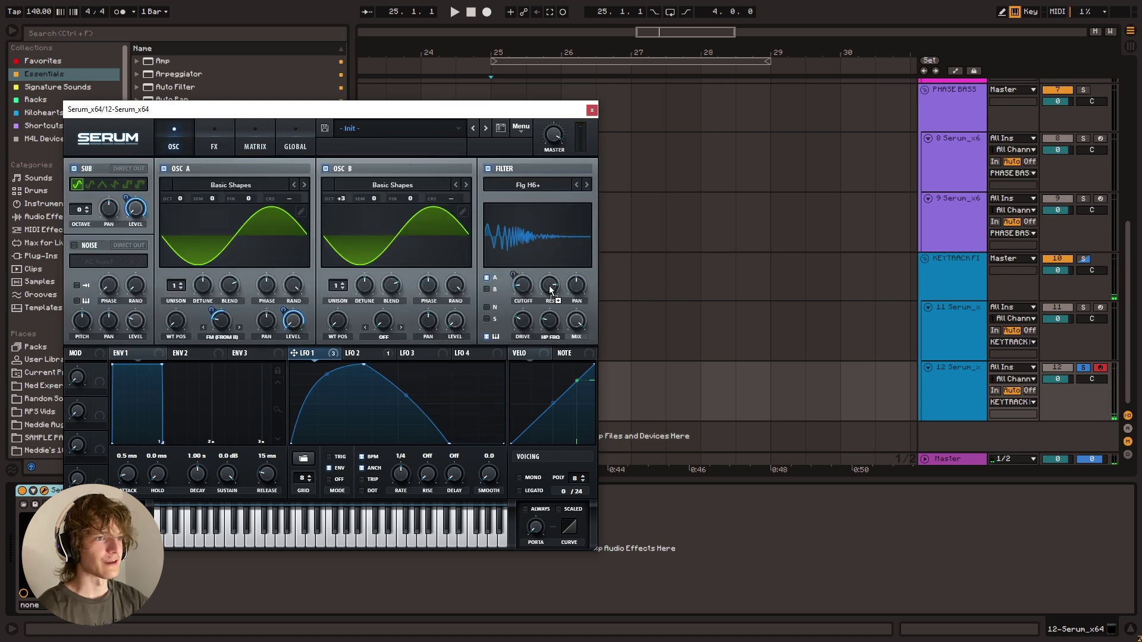
{"action": "left_click_drag", "start_coordinate": [550, 288], "coordinate": [522, 291]}
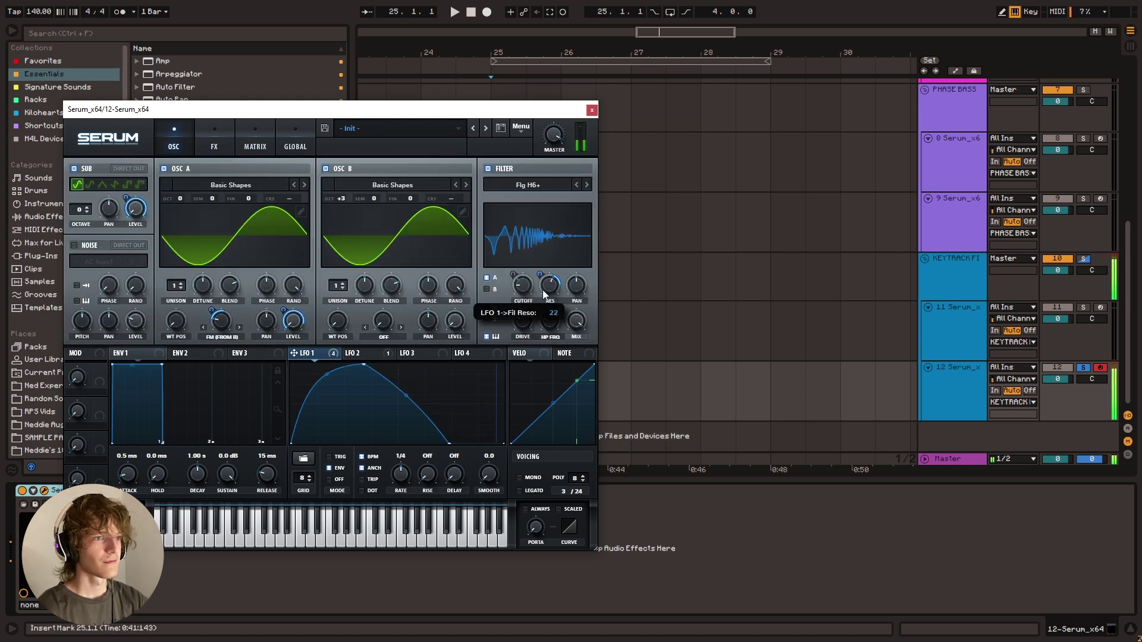
{"action": "left_click", "coordinate": [214, 144]}
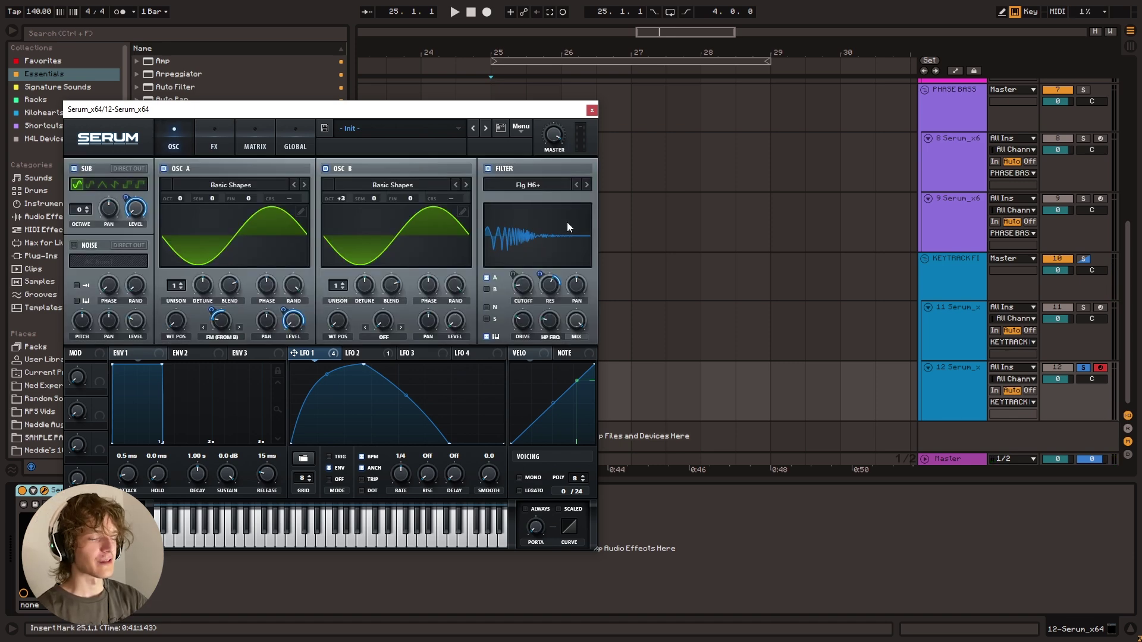
Step: Close the synth window and create a four-bar MIDI clip from bar 25 to 29 on the 12 Serum track
{"action": "left_click", "coordinate": [591, 108]}
{"action": "left_click_drag", "start_coordinate": [519, 382], "coordinate": [764, 396]}
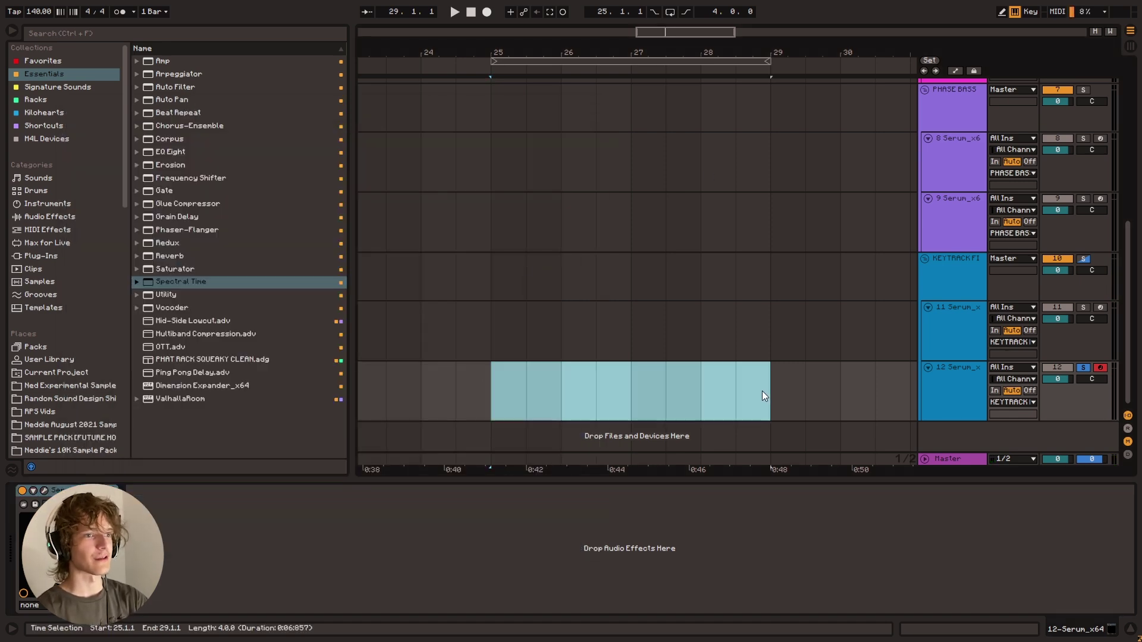
{"action": "key", "text": "ctrl+shift+m"}
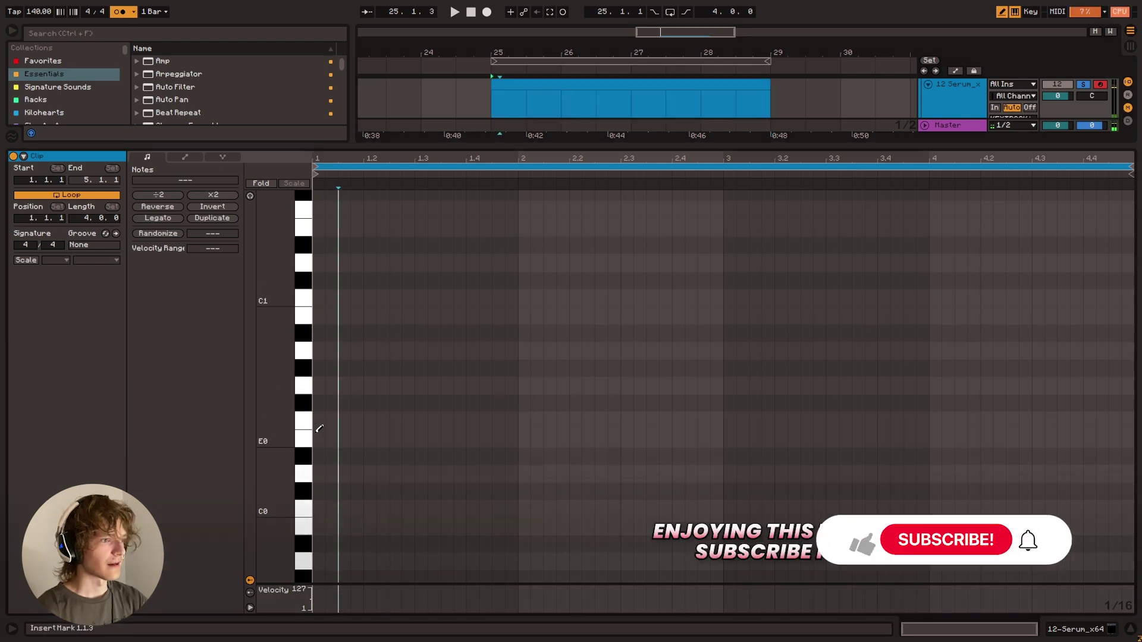
Step: Draw a quarter-note E0 at the start of the clip and play it back
{"action": "left_click", "coordinate": [318, 438]}
{"action": "key", "text": "b"}
{"action": "left_click_drag", "start_coordinate": [325, 439], "coordinate": [361, 446]}
{"action": "key", "text": "space"}
{"action": "key", "text": "space"}
{"action": "key", "text": "space"}
Step: Try duplicating the opening E0 note onto the next beat
{"action": "left_click_drag", "start_coordinate": [337, 405], "coordinate": [345, 491]}
{"action": "key", "text": "ctrl+d"}
{"action": "key", "text": "space"}
{"action": "double_click", "coordinate": [397, 442]}
Step: Widen the grid to 1/8 and draw eighth notes E0, F#0, G0 and E0 after the opening note during playback
{"action": "key", "text": "ctrl+2"}
{"action": "key", "text": "b"}
{"action": "left_click", "coordinate": [387, 440]}
{"action": "left_click", "coordinate": [401, 403]}
{"action": "left_click", "coordinate": [427, 385]}
{"action": "key", "text": "space"}
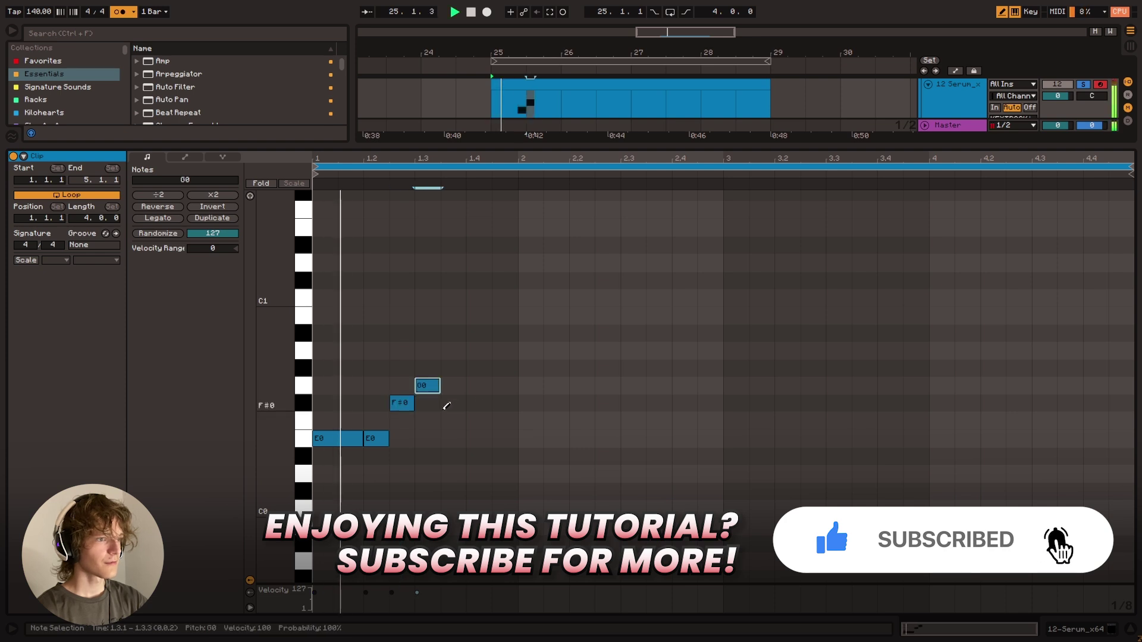
{"action": "left_click", "coordinate": [453, 438]}
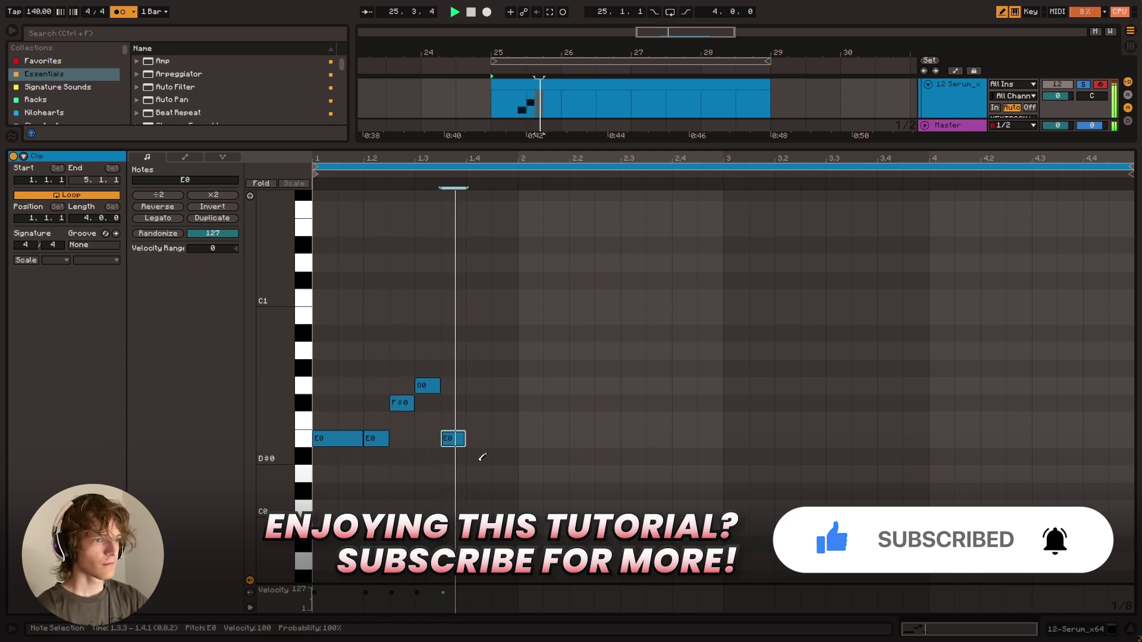